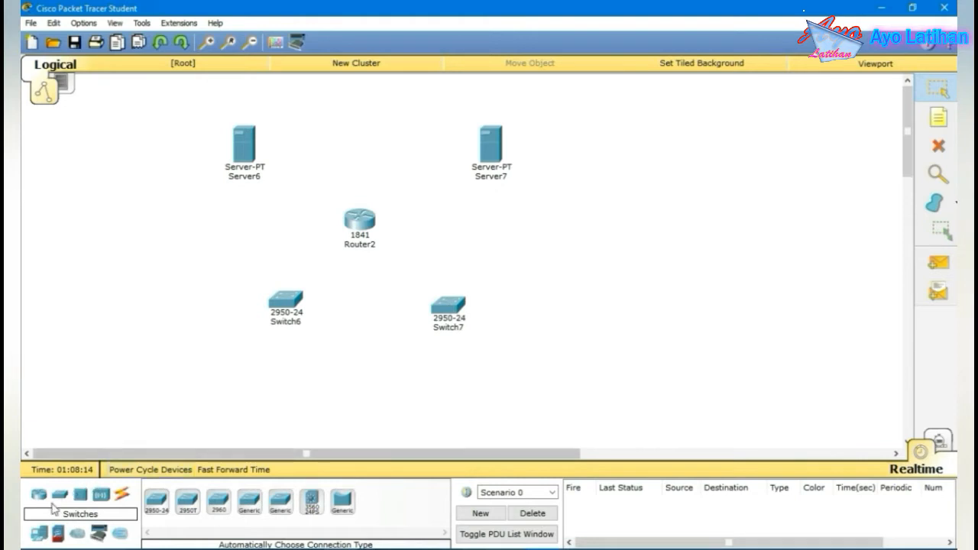
Place four generic PCs in the workspace, two beside Switch6 and two beside Switch7.
left_click(157, 501)
left_click(154, 348)
left_click(160, 334)
left_click(205, 377)
left_click(161, 502)
left_click(427, 370)
left_click(157, 501)
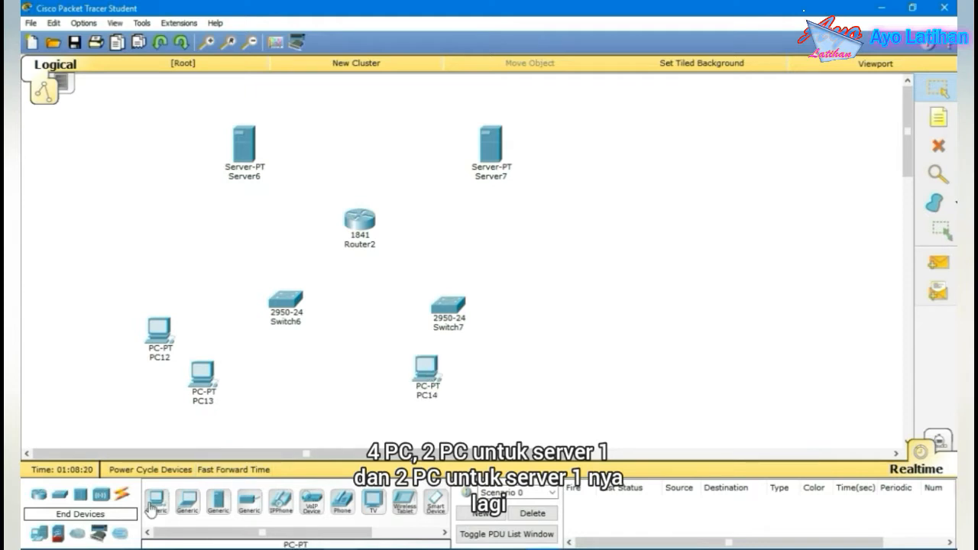
left_click(518, 352)
Add a generic laptop below Switch6 and a generic access point between the switch and the laptop.
left_click(230, 497)
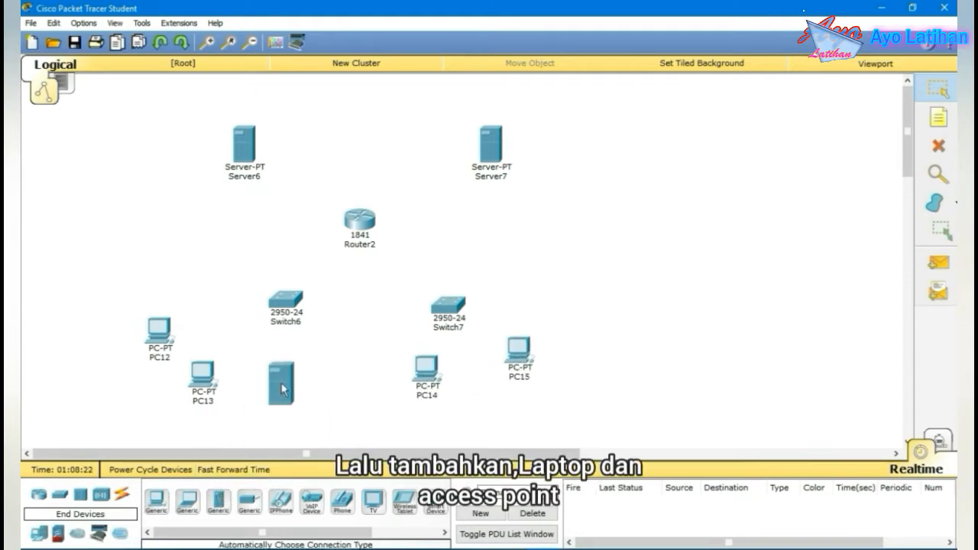
left_click(280, 395)
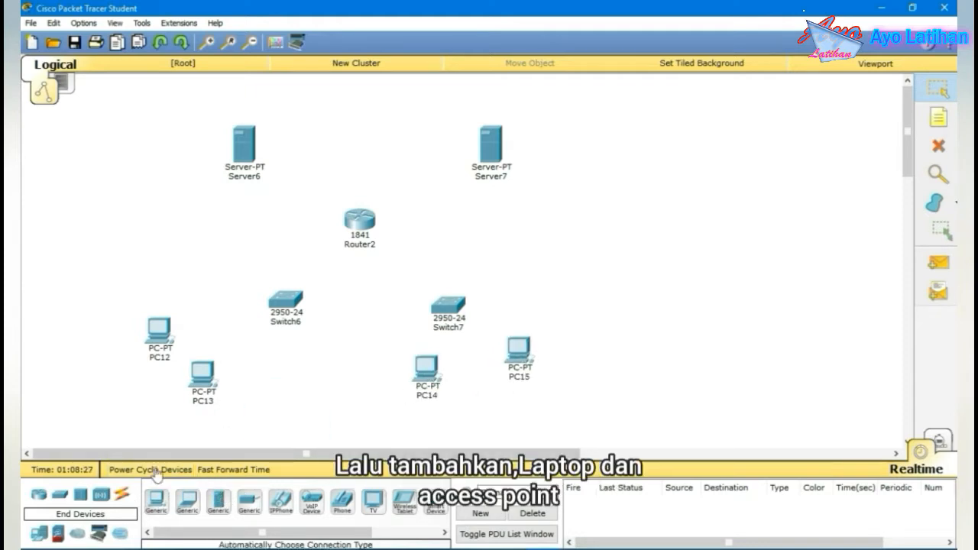
left_click(186, 501)
left_click(293, 419)
left_click(101, 494)
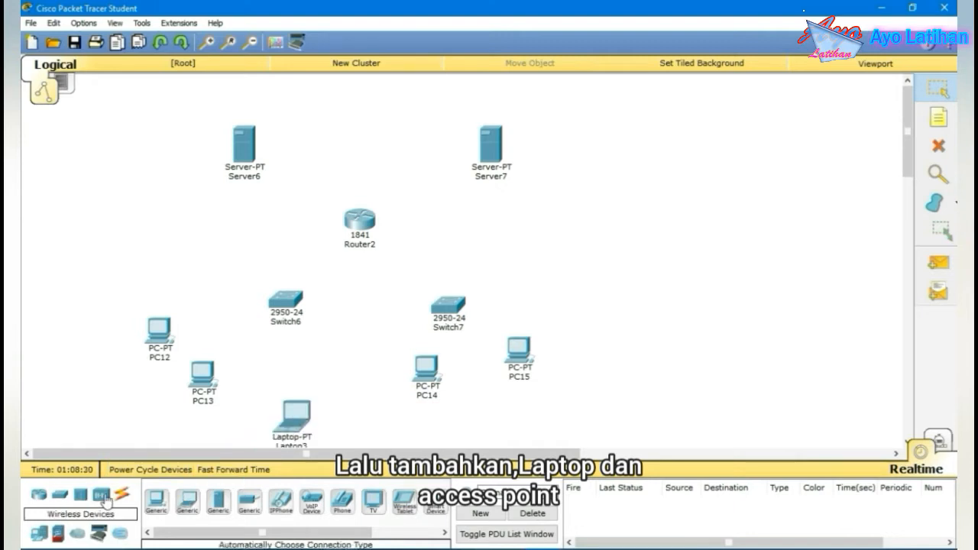
left_click(157, 501)
left_click(289, 372)
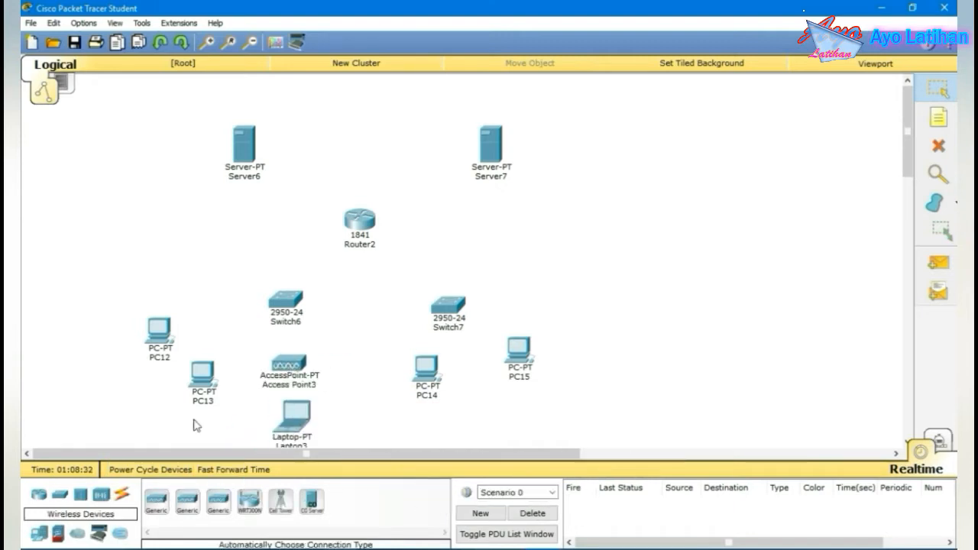
Connect Server6 and PC12 to Switch6 using the automatic connection type.
left_click(121, 494)
left_click(159, 500)
left_click(252, 135)
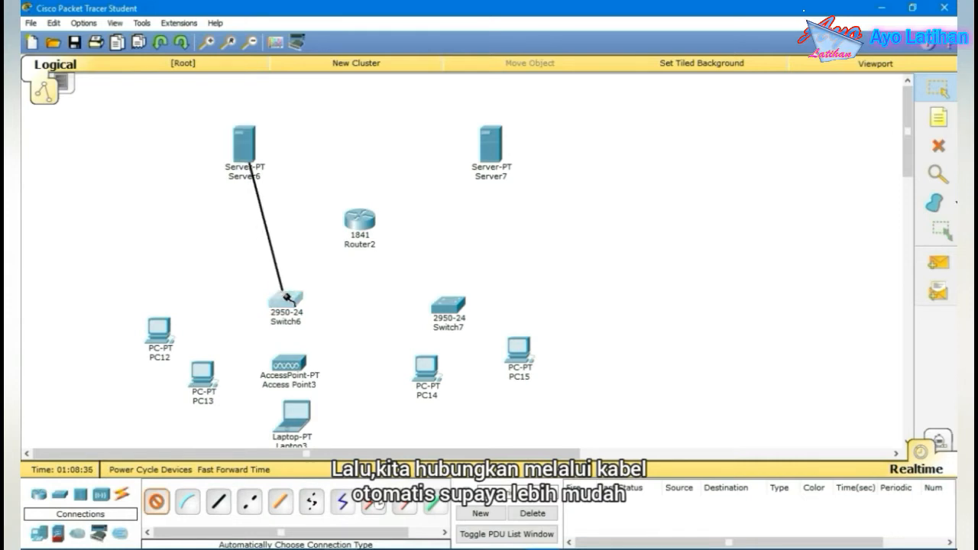
left_click(283, 296)
left_click(152, 501)
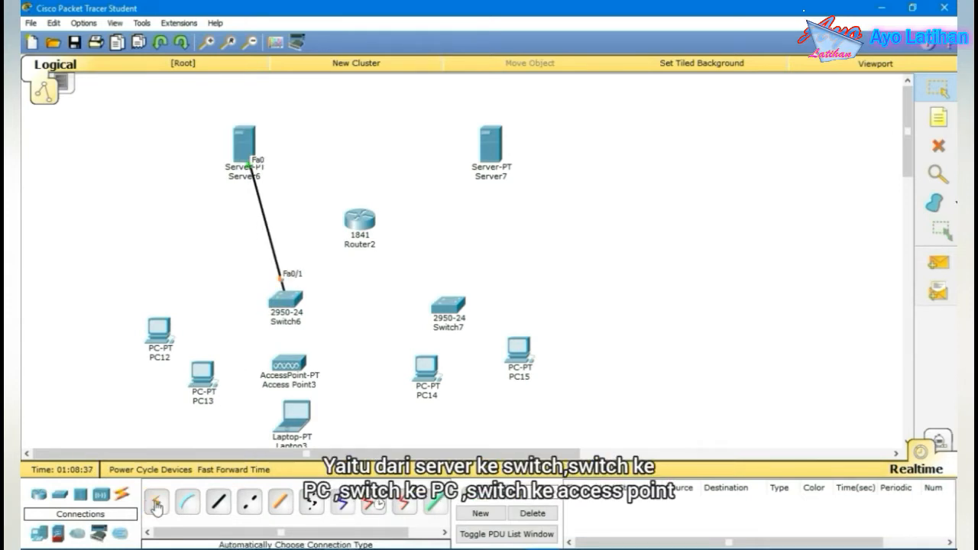
left_click(282, 304)
left_click(156, 336)
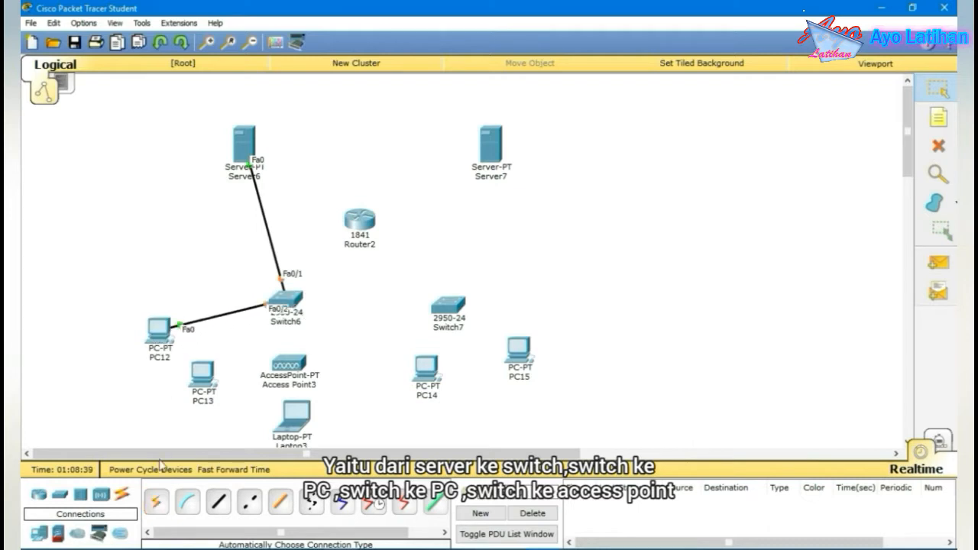
Connect Switch6 to PC13 and to Access Point3 with automatically chosen cables.
left_click(157, 501)
left_click(287, 303)
left_click(205, 376)
left_click(157, 500)
left_click(291, 299)
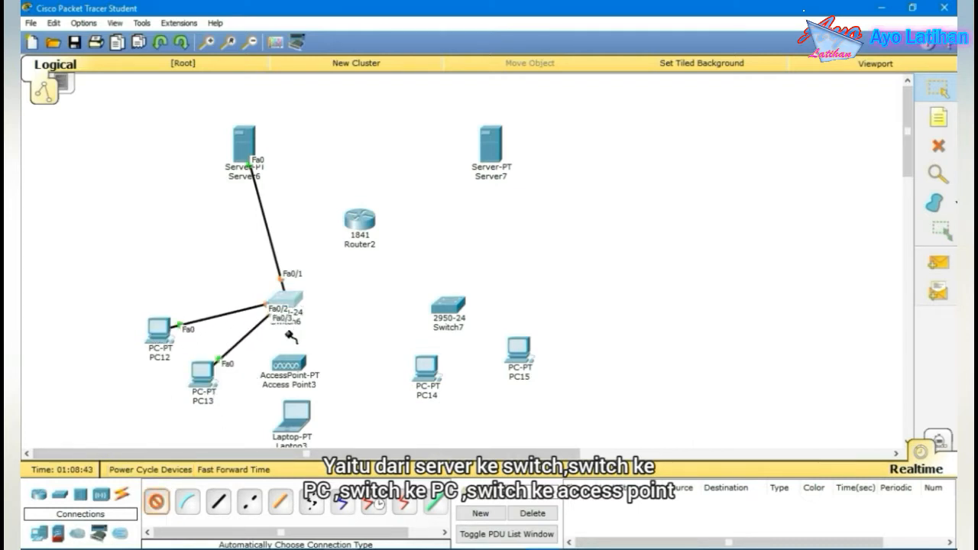
left_click(294, 366)
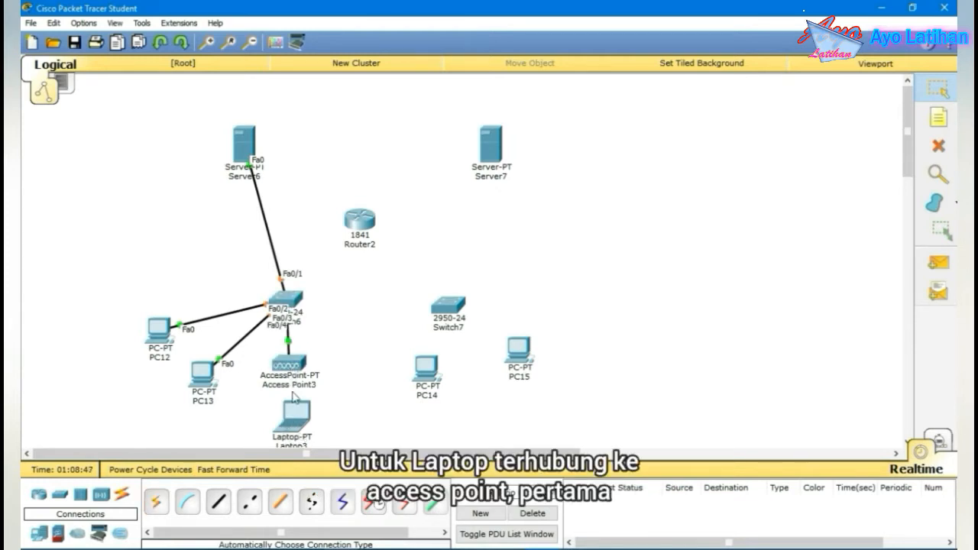
Swap Laptop3's Ethernet module for the WPC300N wireless module with the power off, and power it back on to join the access point.
left_click(293, 418)
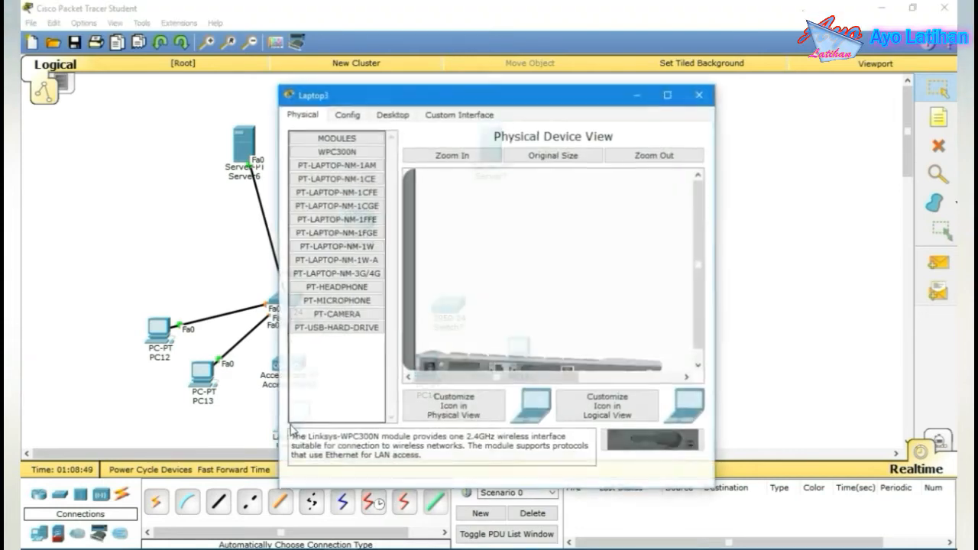
scroll(697, 343, "down", 1)
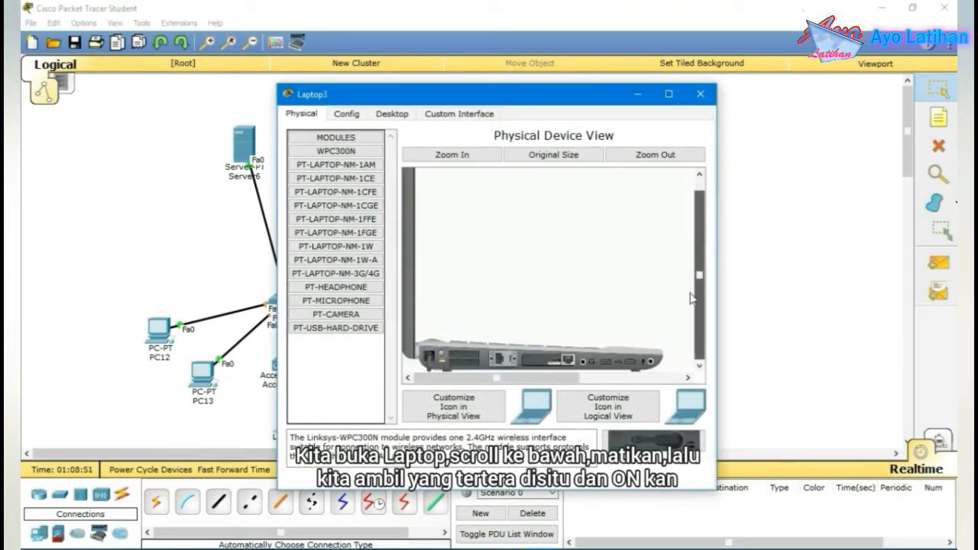
left_click(444, 354)
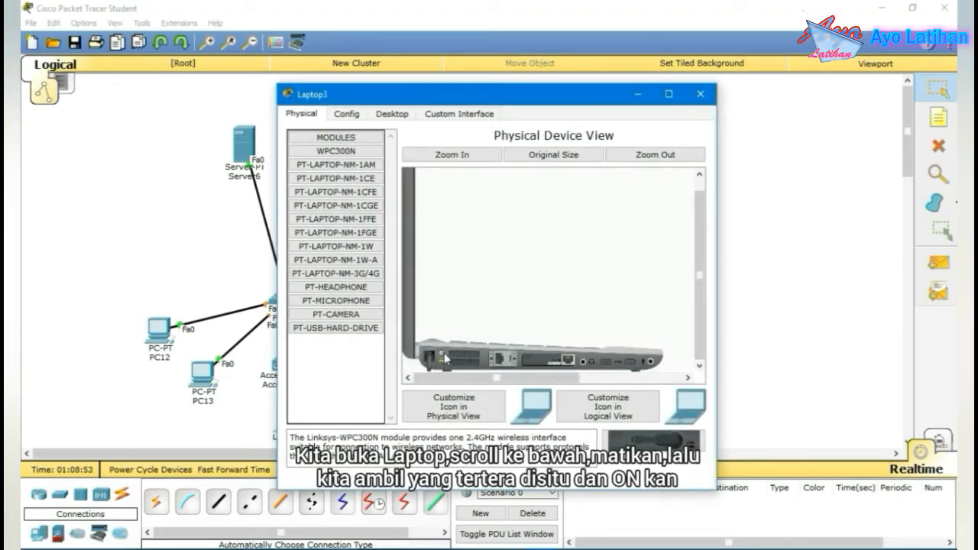
mouse_move(560, 361)
left_mouse_down()
mouse_move(656, 444)
mouse_move(552, 366)
left_mouse_up()
left_click(700, 94)
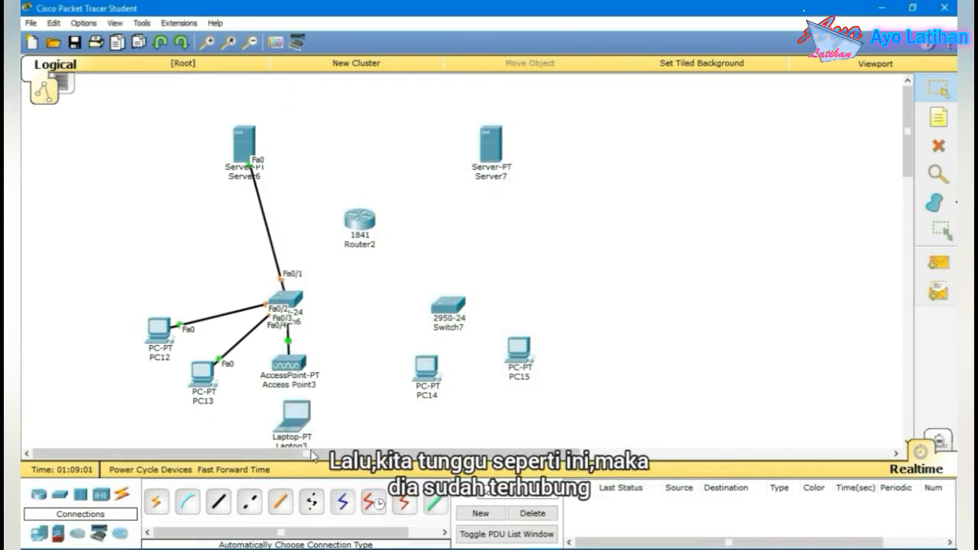
mouse_move(295, 430)
left_mouse_down()
mouse_move(413, 434)
mouse_move(291, 434)
left_mouse_up()
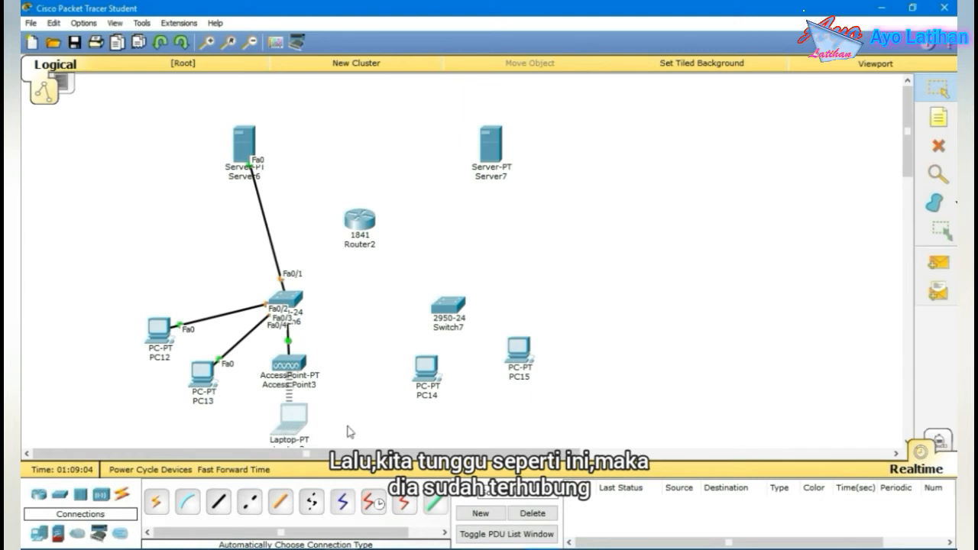
Connect Server7, PC15 and PC14 to Switch7 using the automatic connection type.
left_click(158, 505)
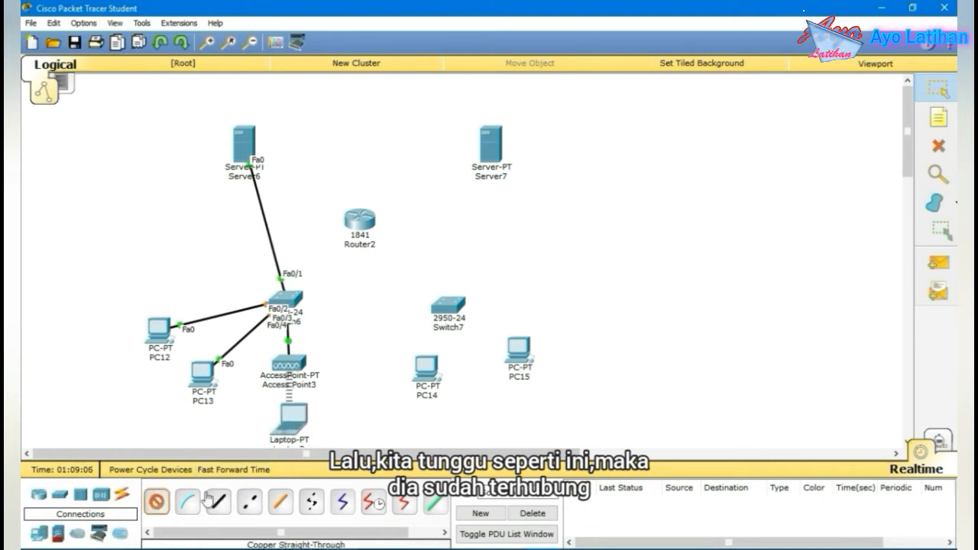
left_click(492, 154)
left_click(451, 305)
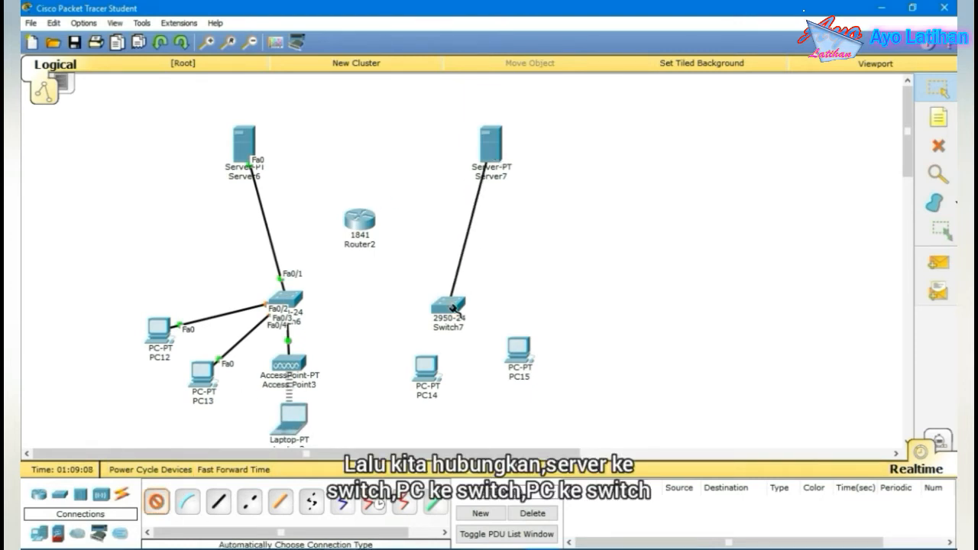
left_click(519, 350)
left_click(450, 306)
left_click(168, 508)
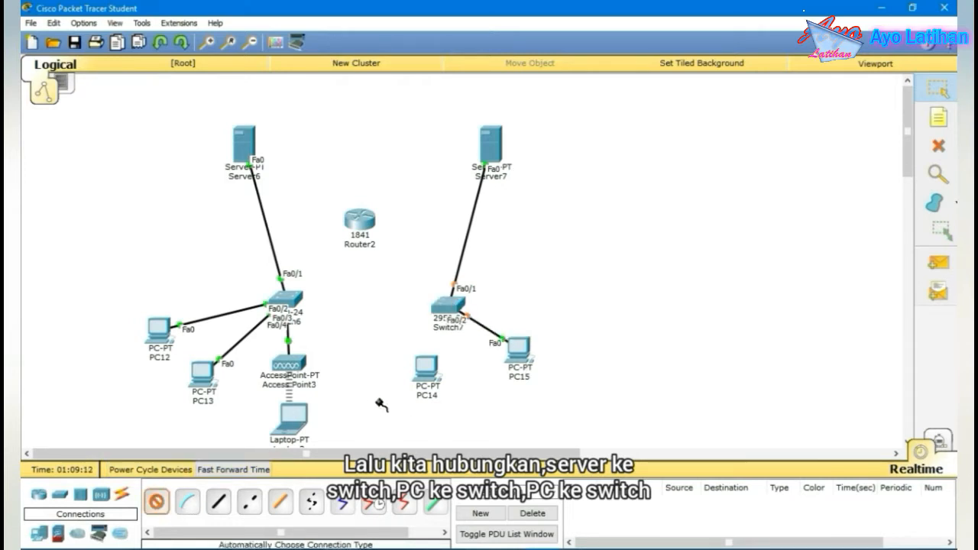
left_click(427, 371)
left_click(450, 313)
left_click(451, 315)
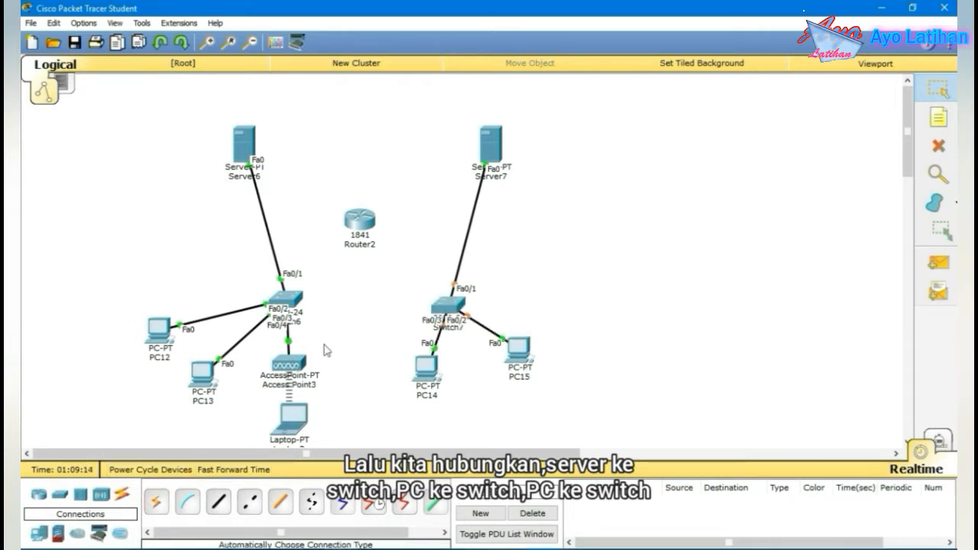
Link Router2 to both Switch6 and Switch7 with automatically chosen cables.
left_click(166, 503)
left_click(290, 298)
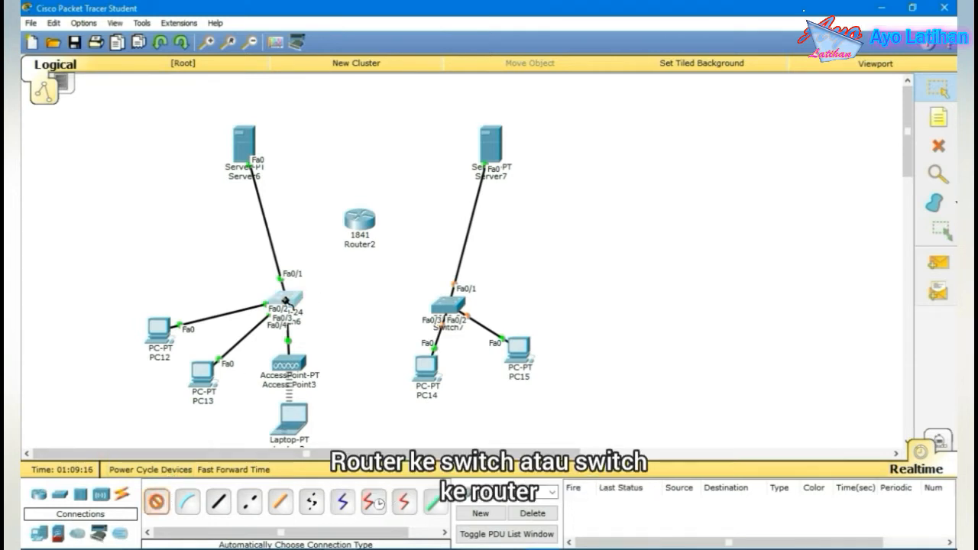
left_click(359, 222)
left_click(166, 506)
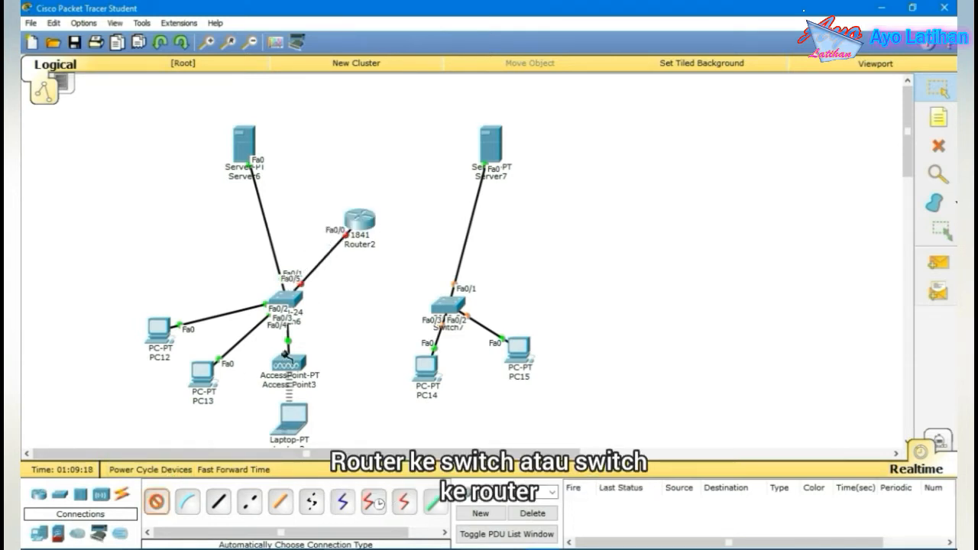
left_click(359, 222)
left_click(446, 303)
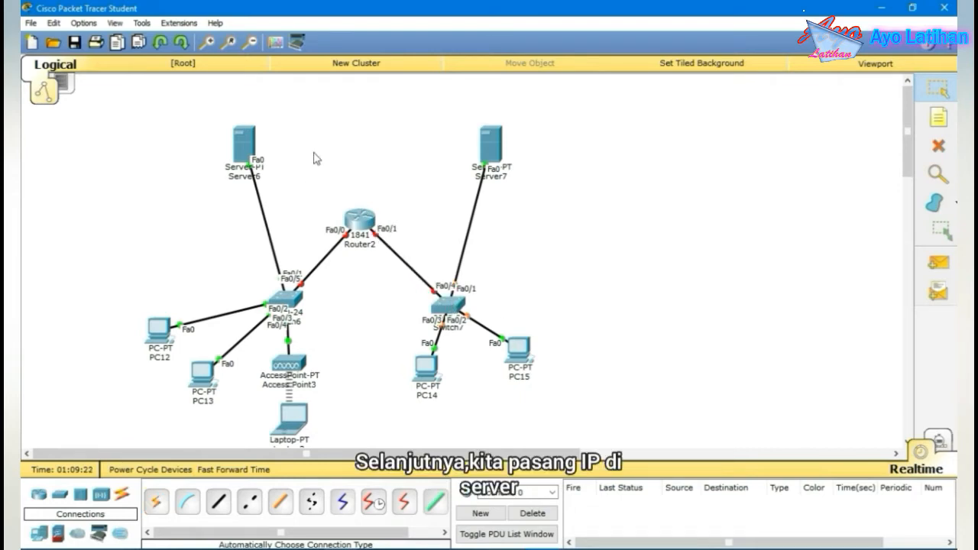
Give Server6 the static IP address 192.168.1.1 with subnet mask 255.255.255.0.
left_click(245, 146)
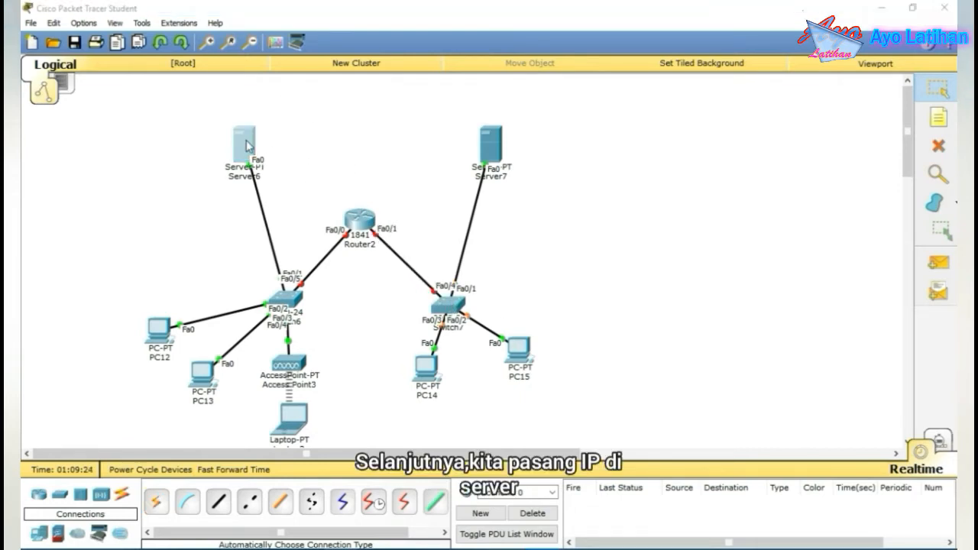
left_click(459, 116)
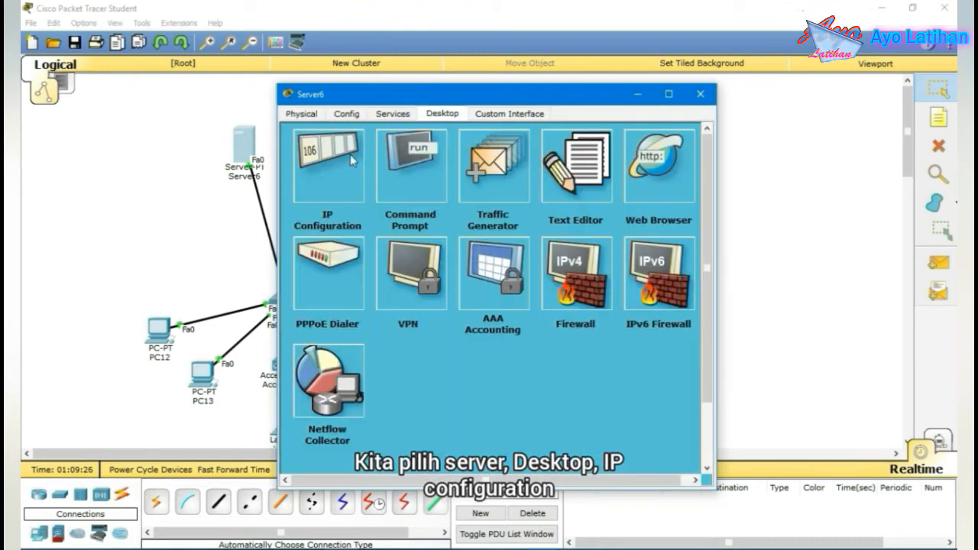
left_click(355, 186)
left_click(473, 228)
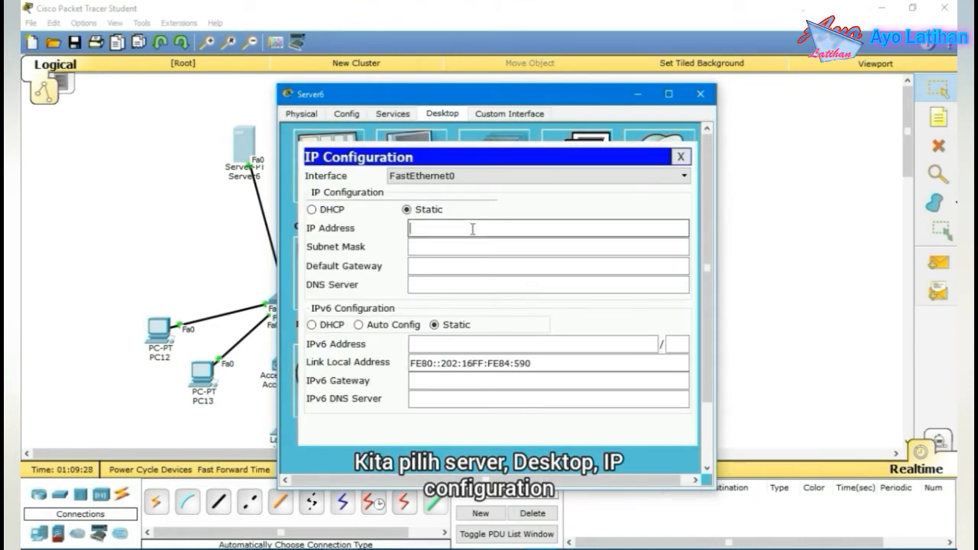
type("192.168")
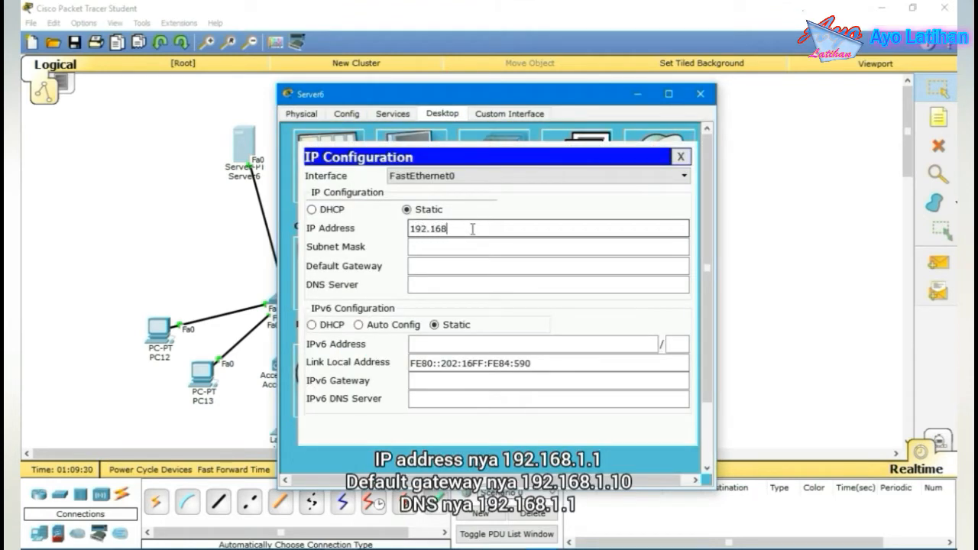
type(".1.1")
left_click(465, 265)
left_click(462, 248)
Set Server6's default gateway to 192.168.1.10 and DNS server to 192.168.1.1, and copy the DNS address.
left_click(470, 267)
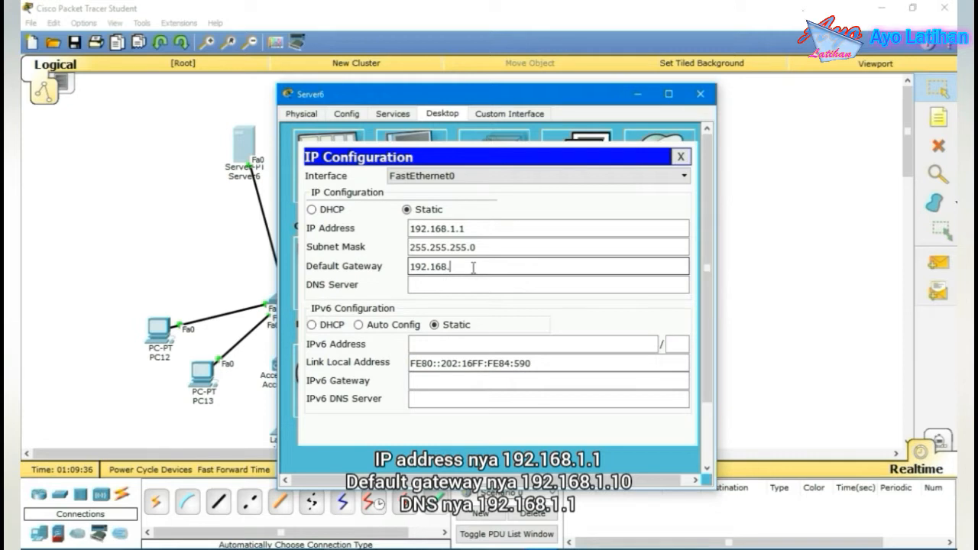
left_click(449, 283)
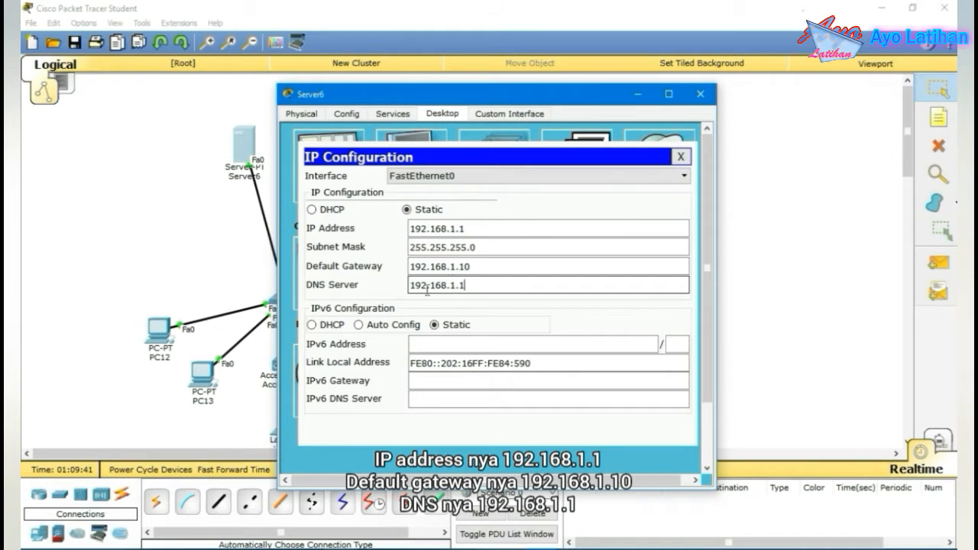
double_click(426, 290)
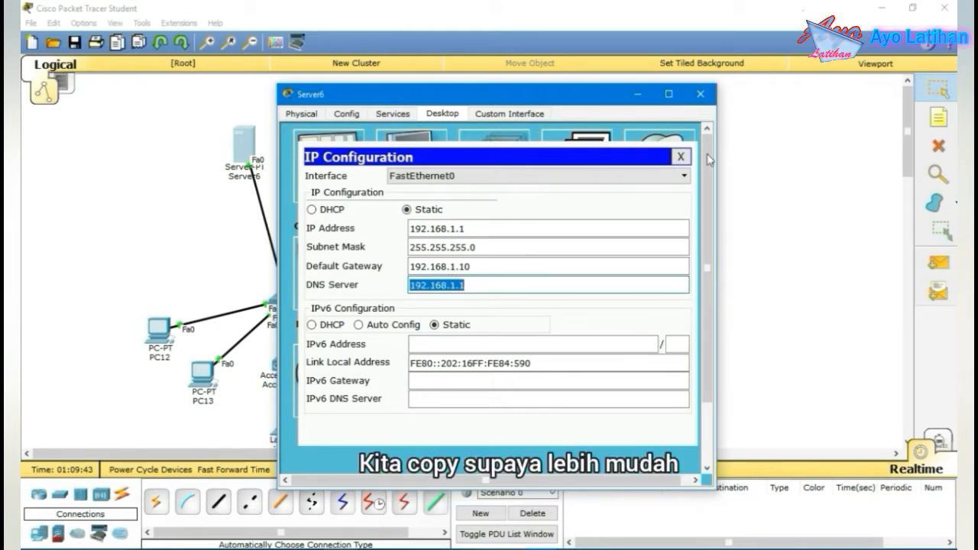
left_click(680, 157)
Replace the heading text "Cisco Packet Tracer" with "Google" in Server6's HTTP index.html and save, overwriting the existing file.
left_click(393, 113)
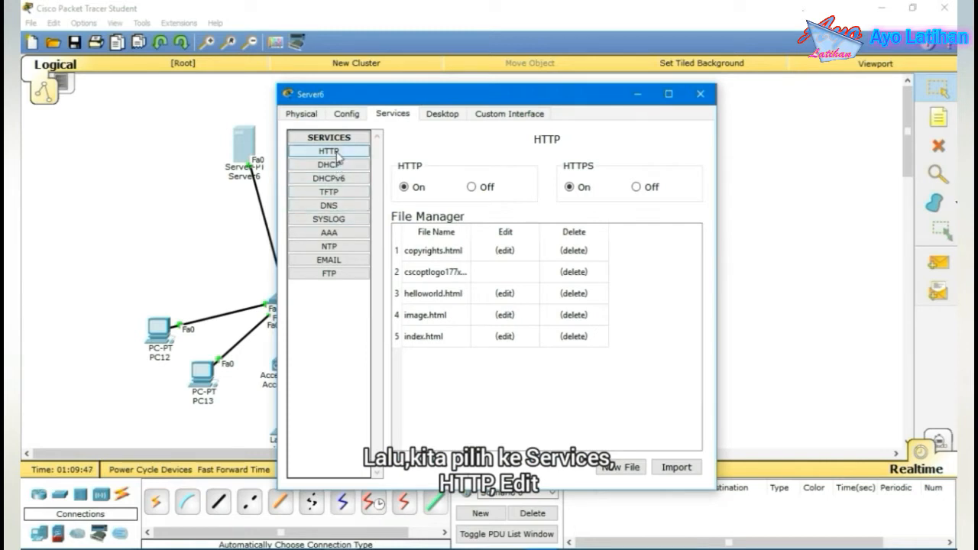
left_click(504, 336)
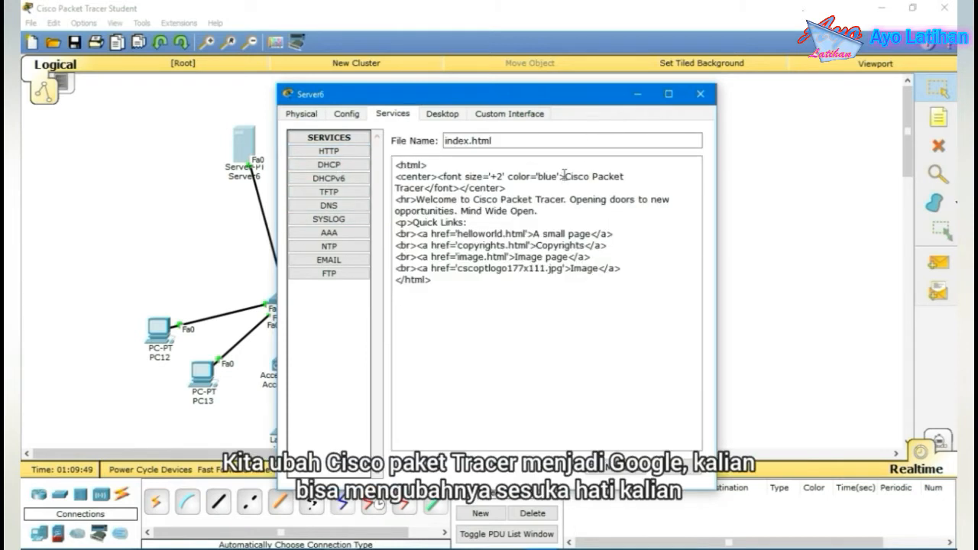
left_click_drag(564, 178, 426, 189)
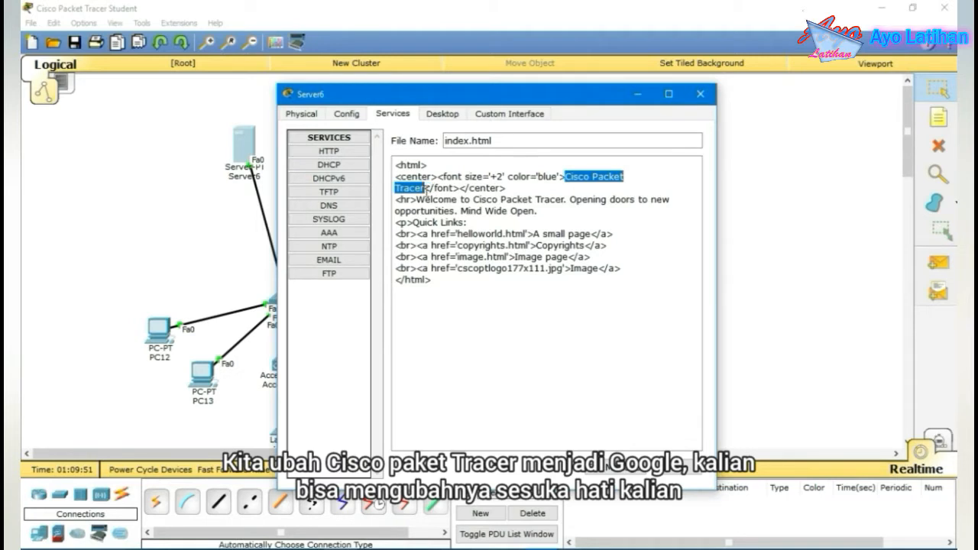
type("Google")
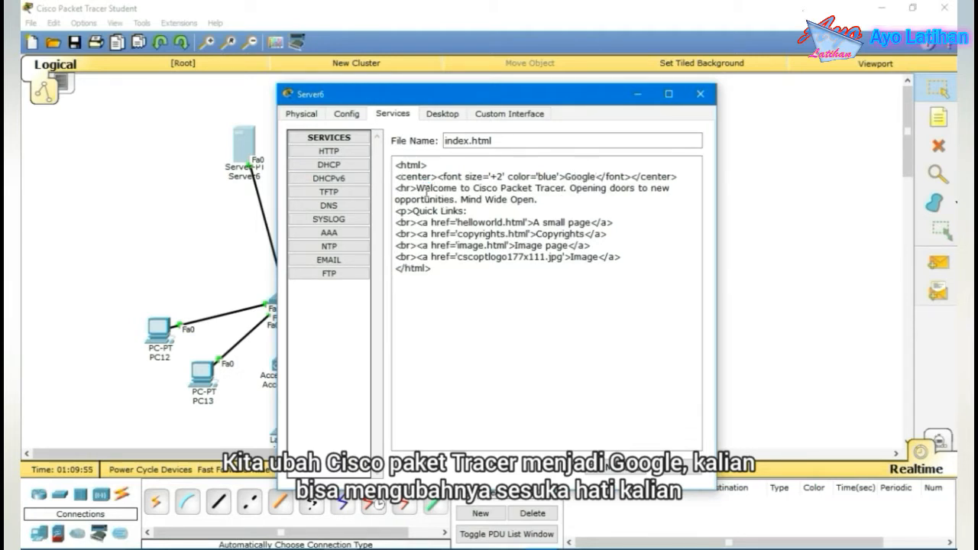
left_click(677, 469)
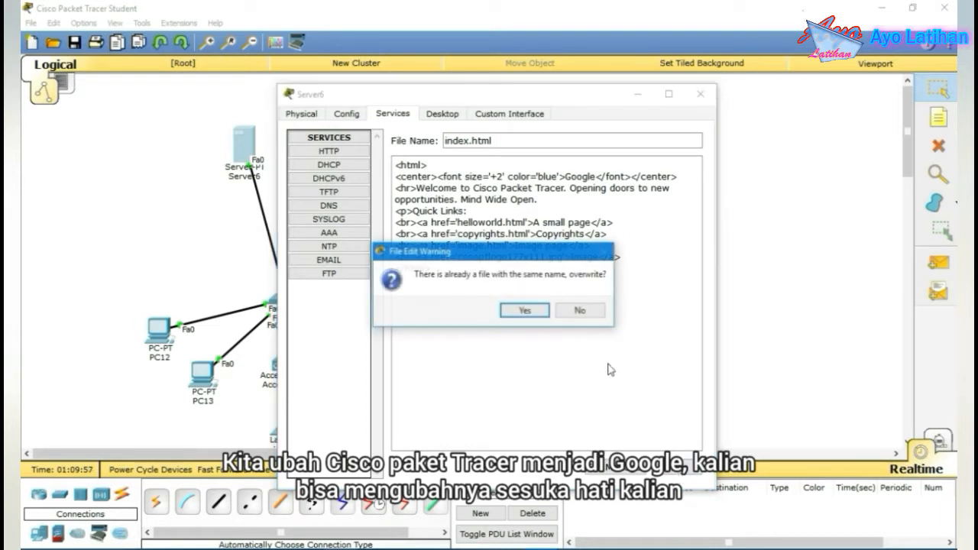
left_click(526, 308)
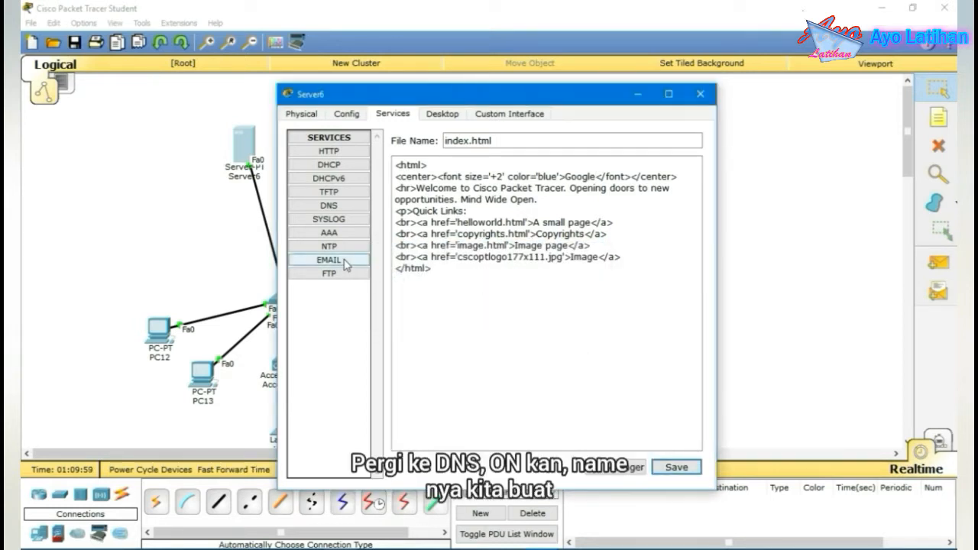
Turn on Server6's DNS service and add an A record for google.com with address 192.168.1.1.
left_click(334, 204)
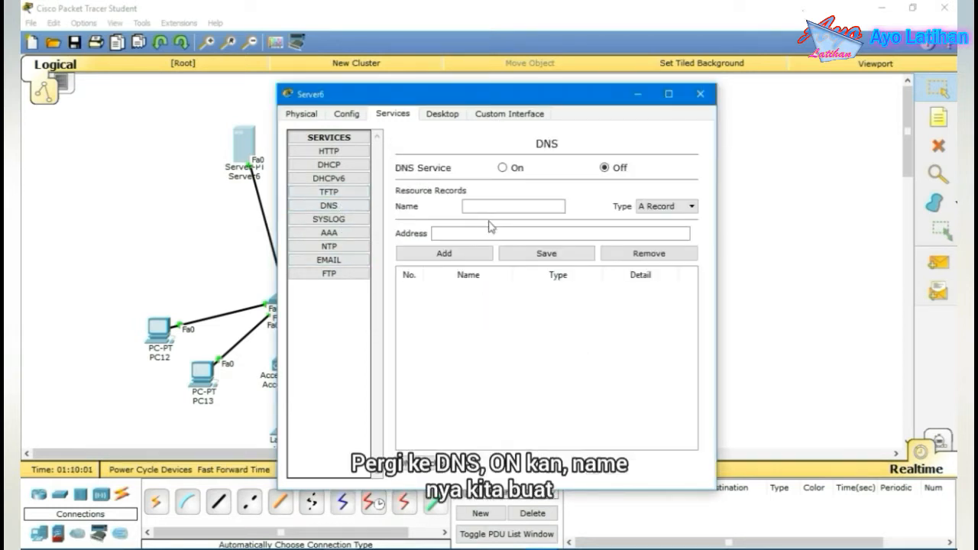
left_click(502, 168)
left_click(496, 208)
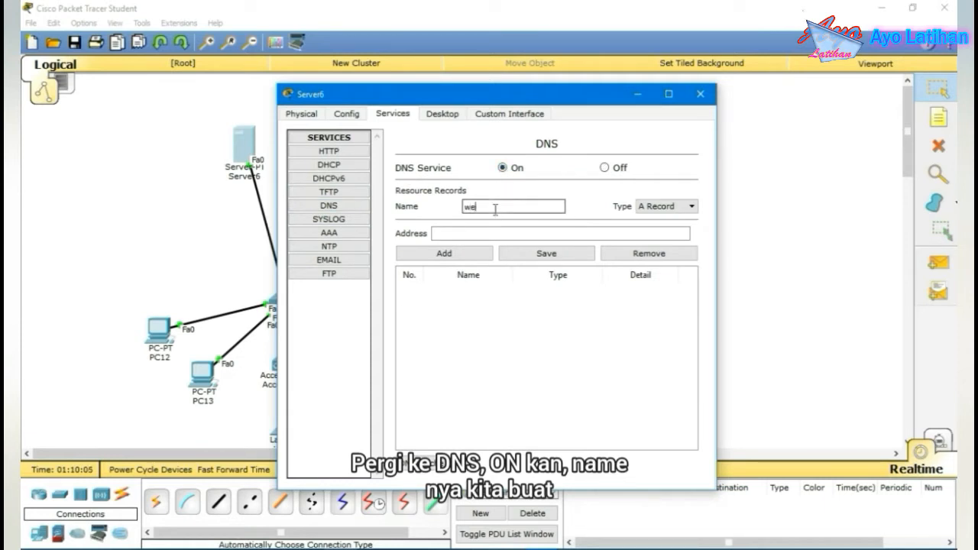
type("google.com")
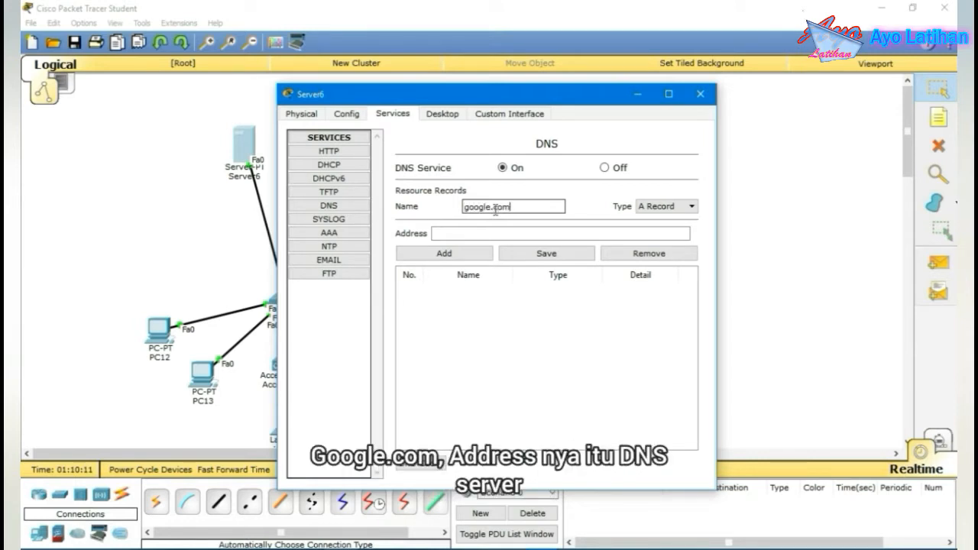
left_click(490, 234)
type("192.168.1.1")
key("Tab")
left_click(449, 253)
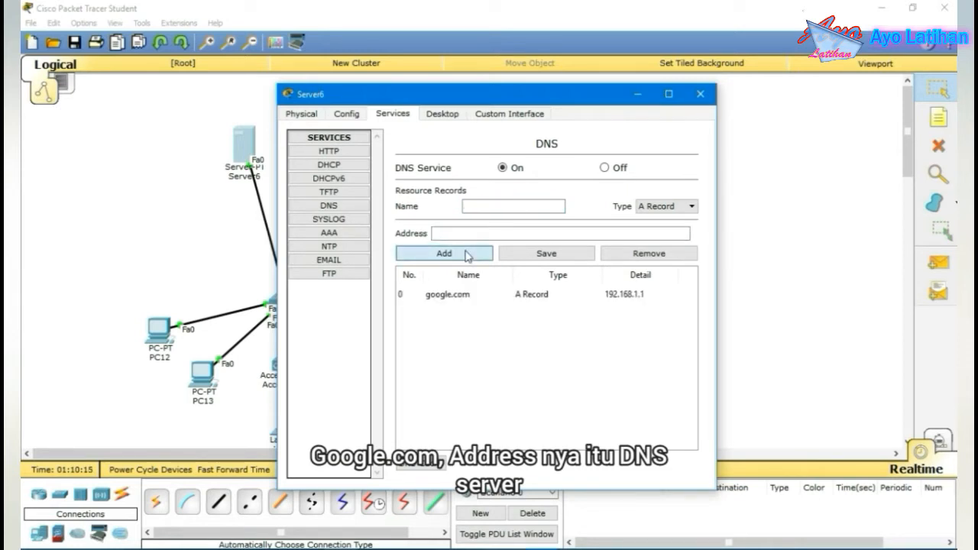
Add a second DNS A record on Server6 for gmail.com with address 192.168.1.1, and close the server's window.
left_click(500, 208)
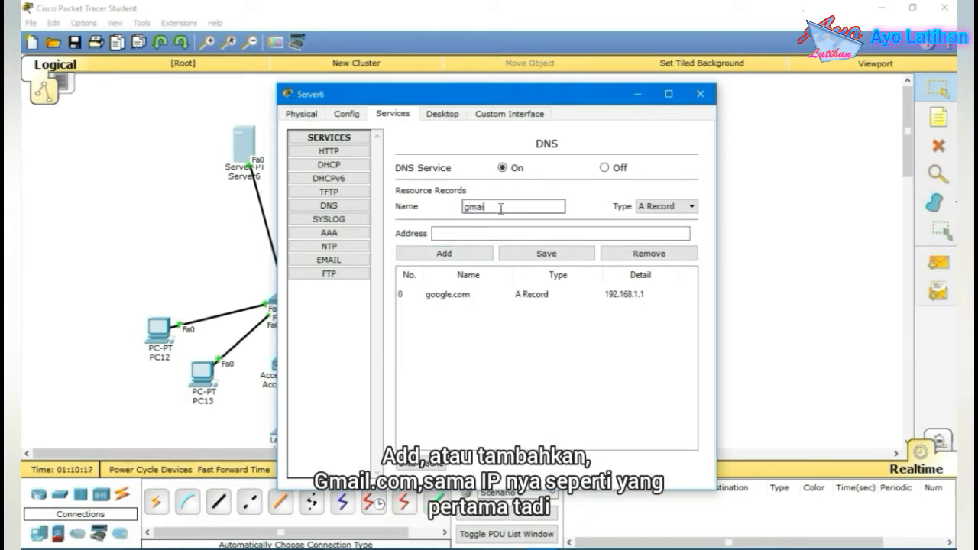
left_click(469, 235)
type("192.168.1.1")
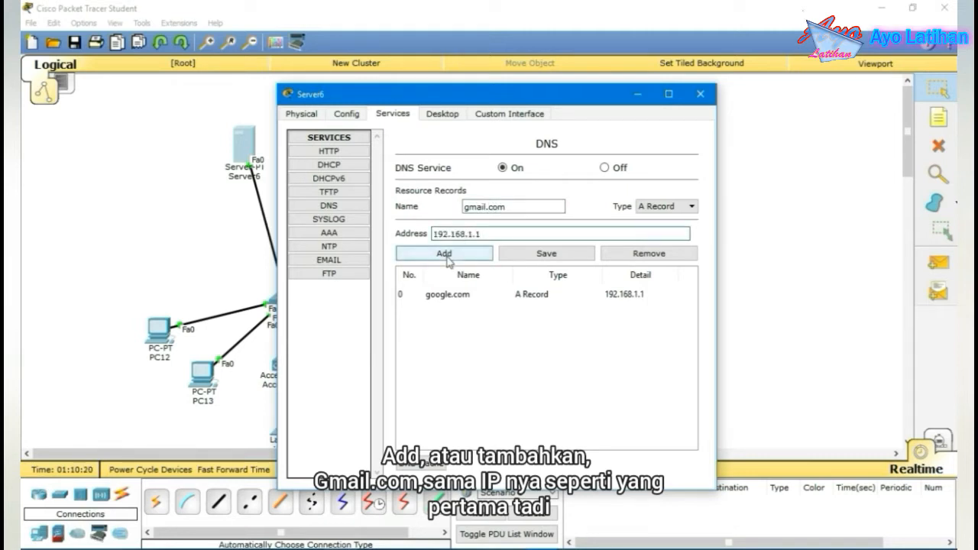
left_click(447, 255)
left_click(697, 98)
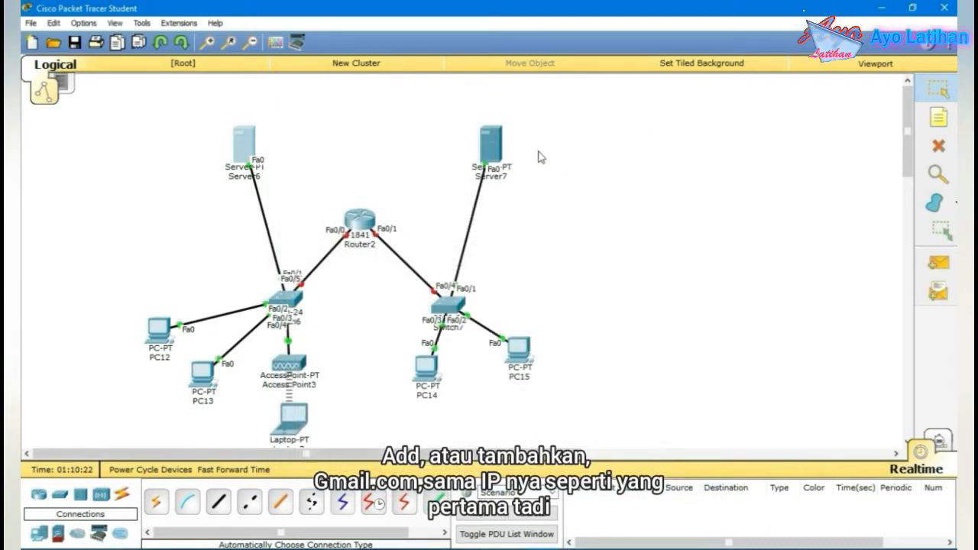
Give PC12 the static IP address 192.168.1.2 with subnet mask 255.255.255.0.
left_click(162, 328)
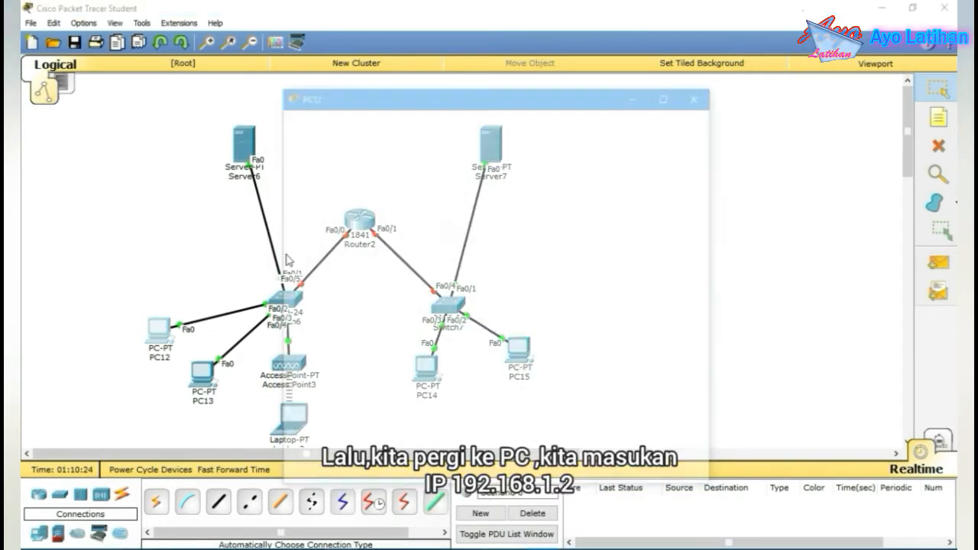
left_click(392, 113)
left_click(353, 145)
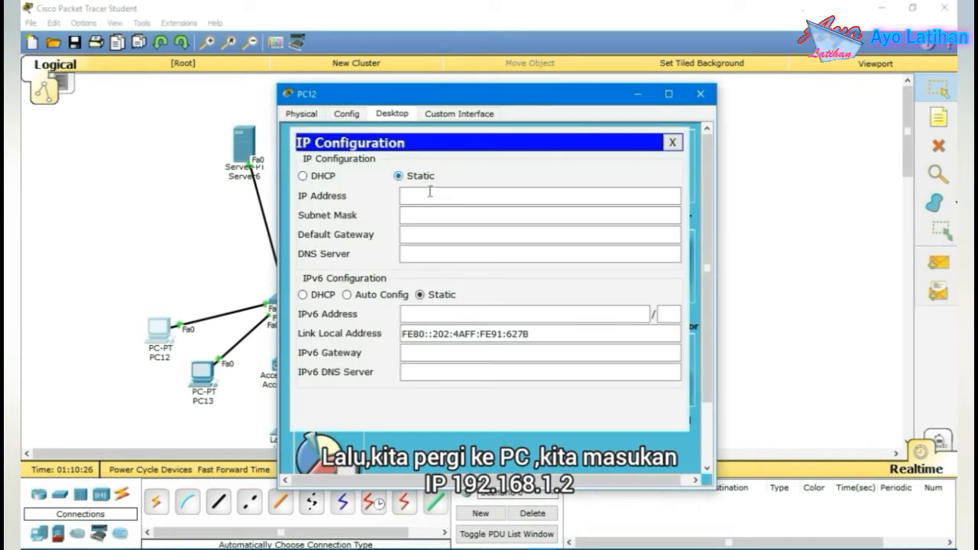
left_click(429, 197)
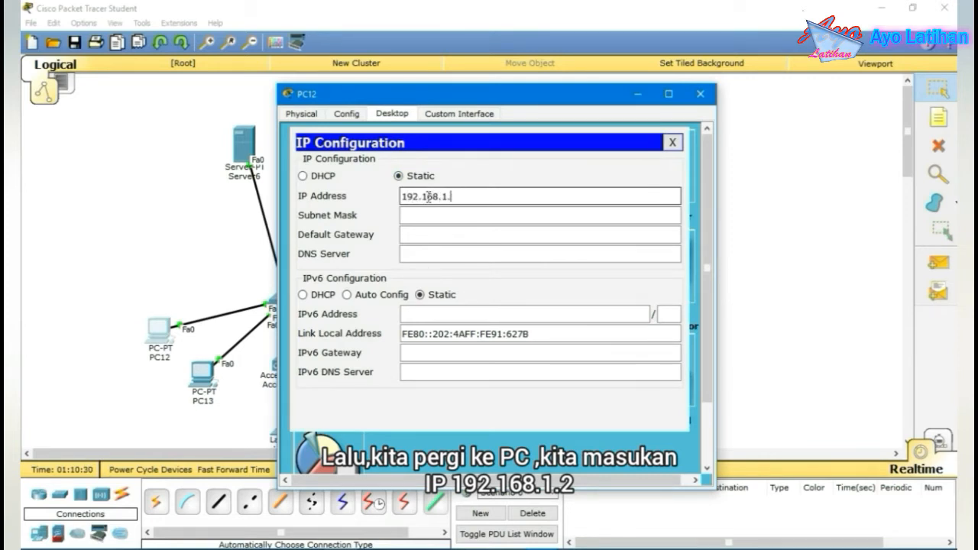
left_click(493, 216)
Set PC12's default gateway to 192.168.1.10 and DNS server to 192.168.1.1, and close its window.
left_click(483, 236)
type("1")
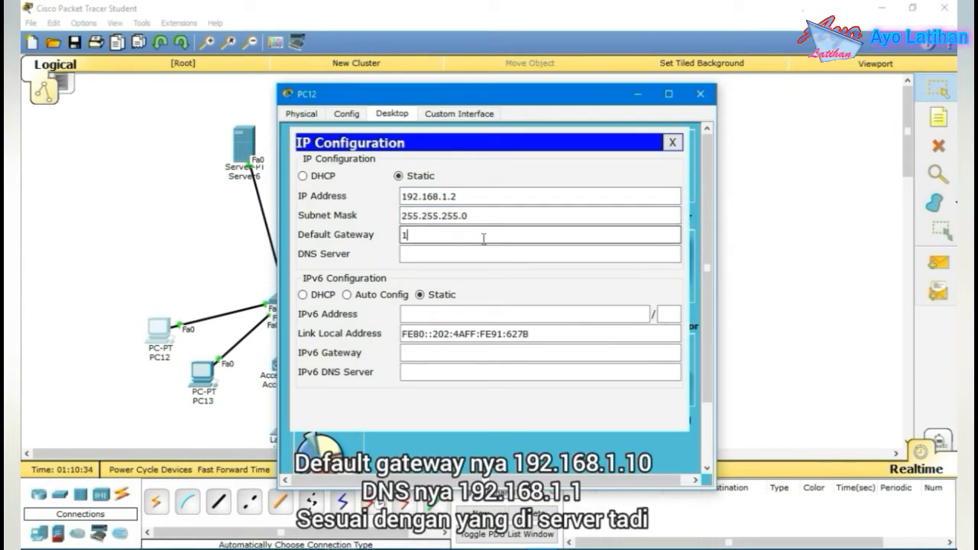
type("92.168.1.10")
left_click(460, 254)
type("19")
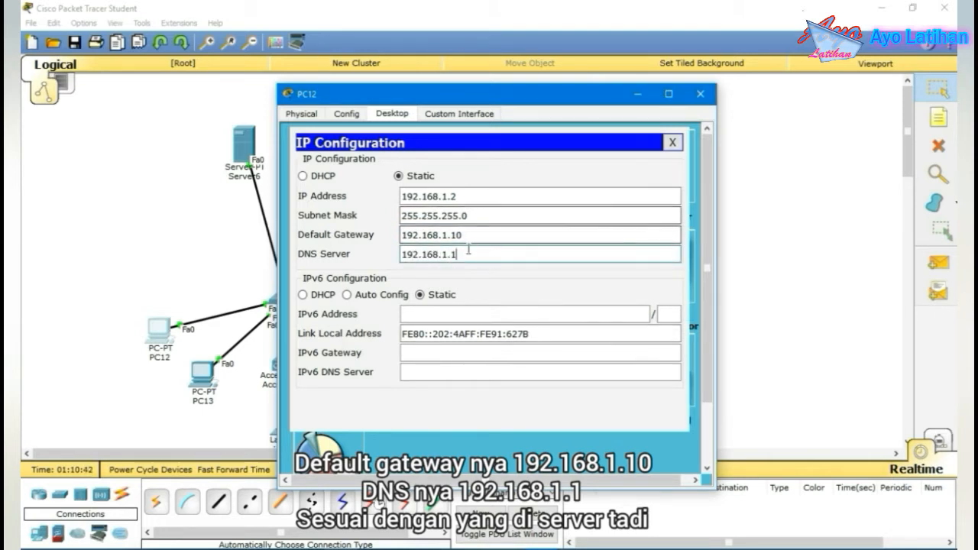
left_click(672, 142)
left_click(700, 94)
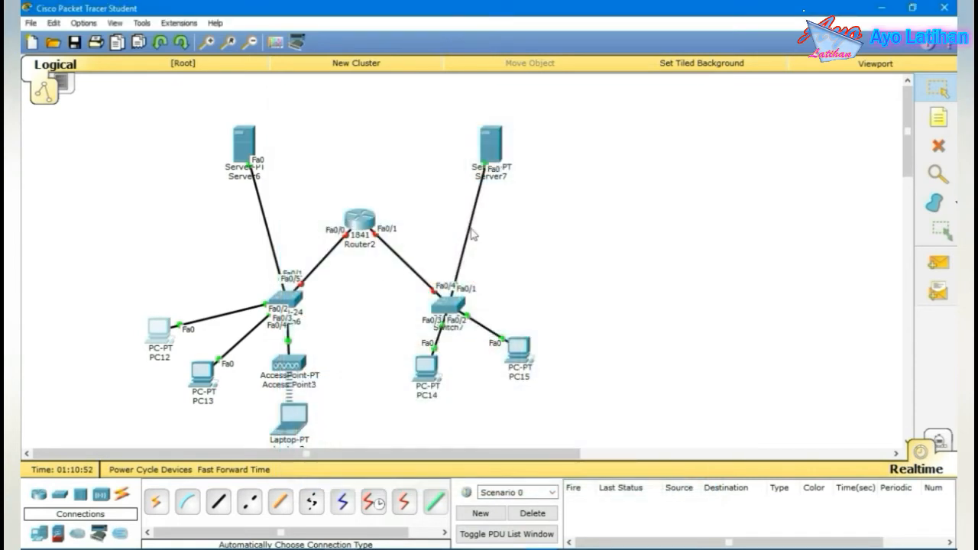
Give PC13 the static IP address 192.168.1.3 with subnet mask 255.255.255.0.
left_click(203, 374)
left_click(398, 113)
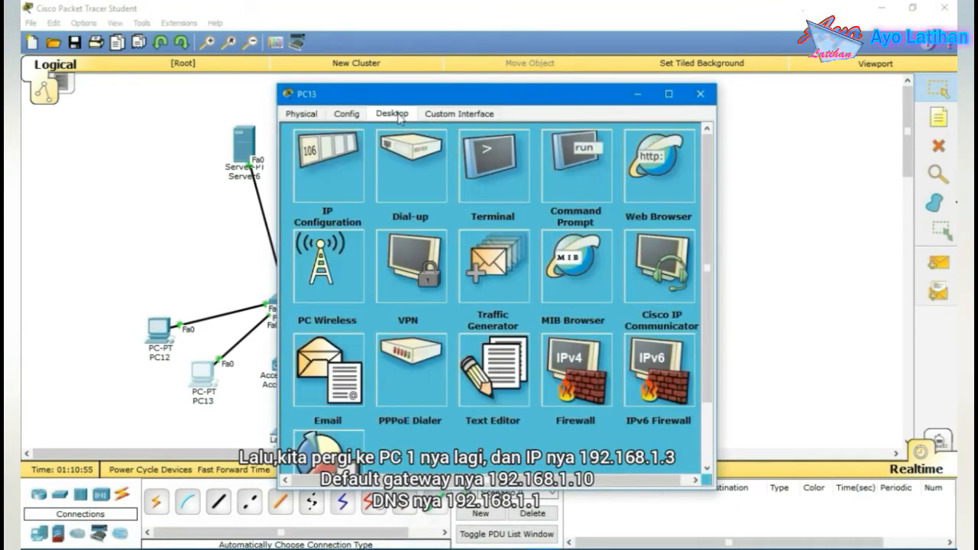
left_click(334, 188)
left_click(463, 203)
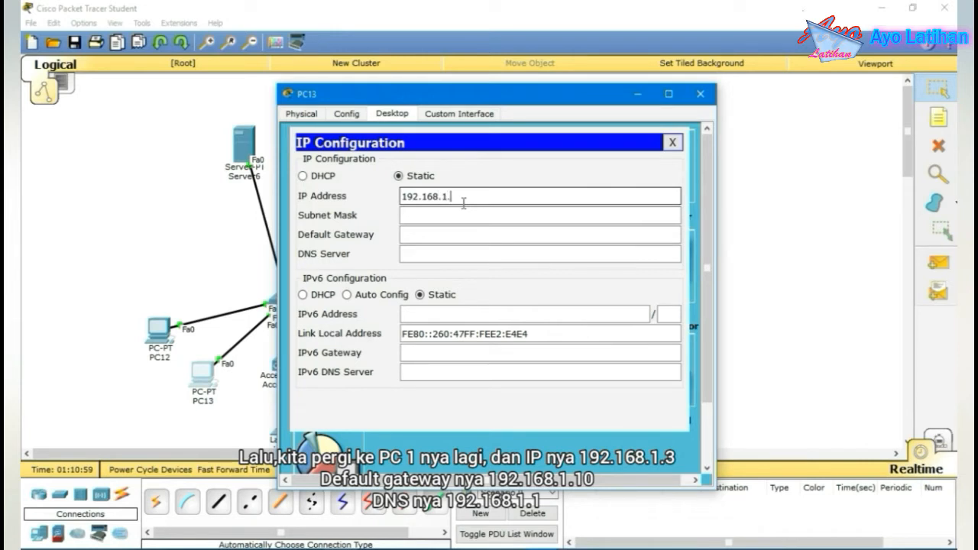
left_click(460, 216)
Set PC13's default gateway to 192.168.1.10 and DNS server to 192.168.1.1, and close its window.
left_click(465, 235)
type("192.168.1.10")
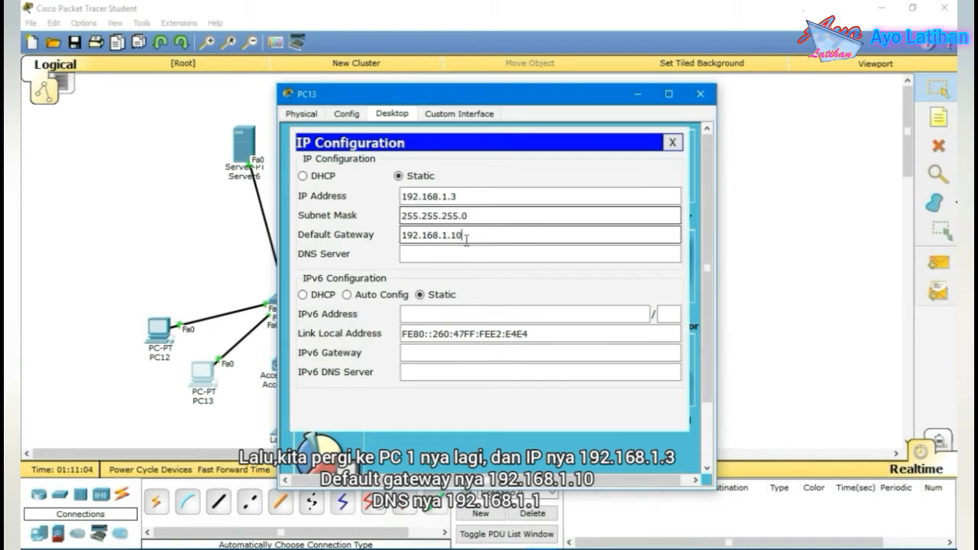
left_click(450, 255)
type("192.168.1.1")
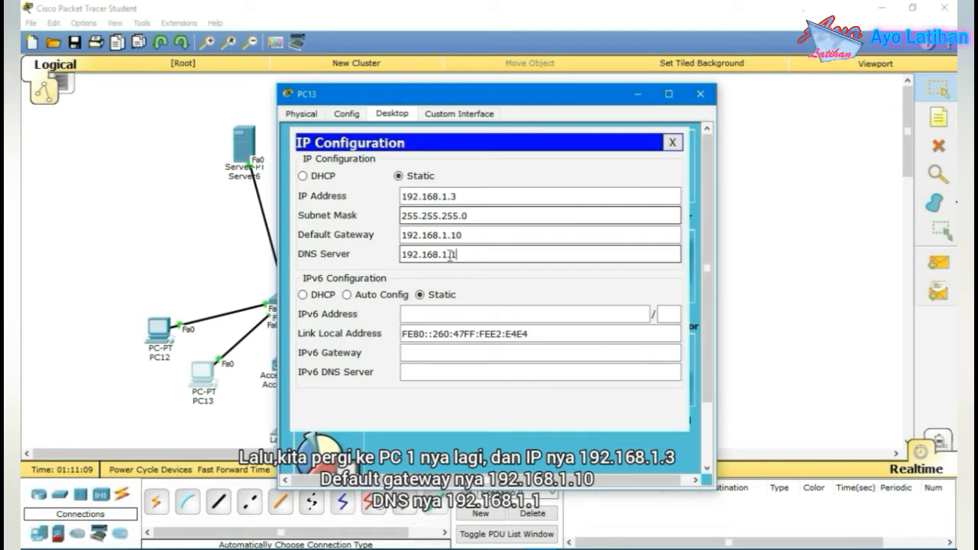
left_click(673, 143)
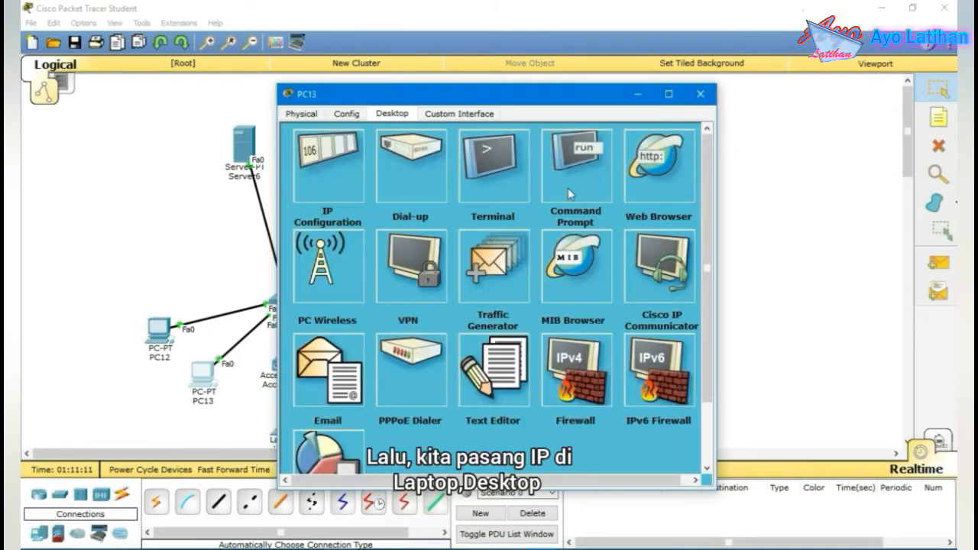
left_click(700, 93)
Switch Laptop3 from DHCP to static addressing with IP address 192.168.1.4 and subnet mask 255.255.255.0.
left_click(292, 417)
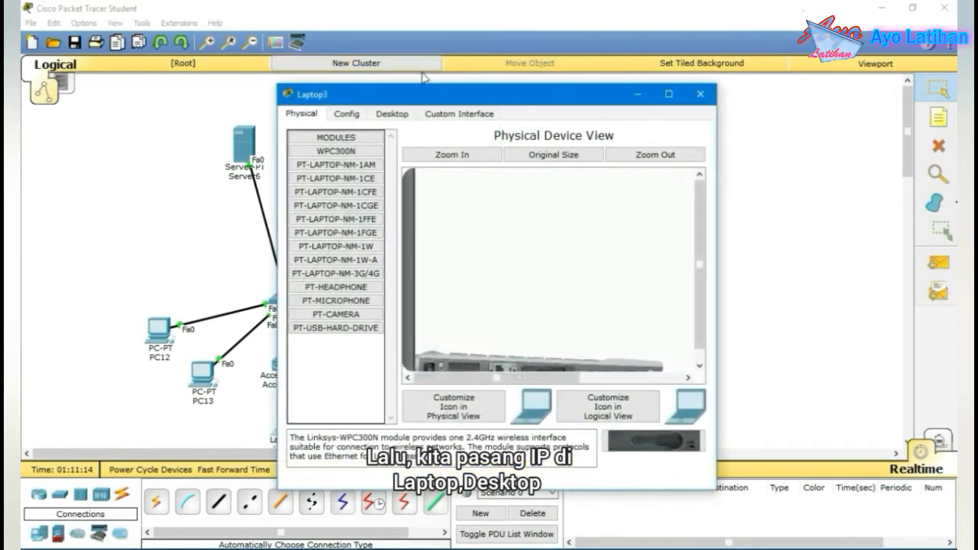
left_click(392, 113)
left_click(345, 178)
left_click(398, 176)
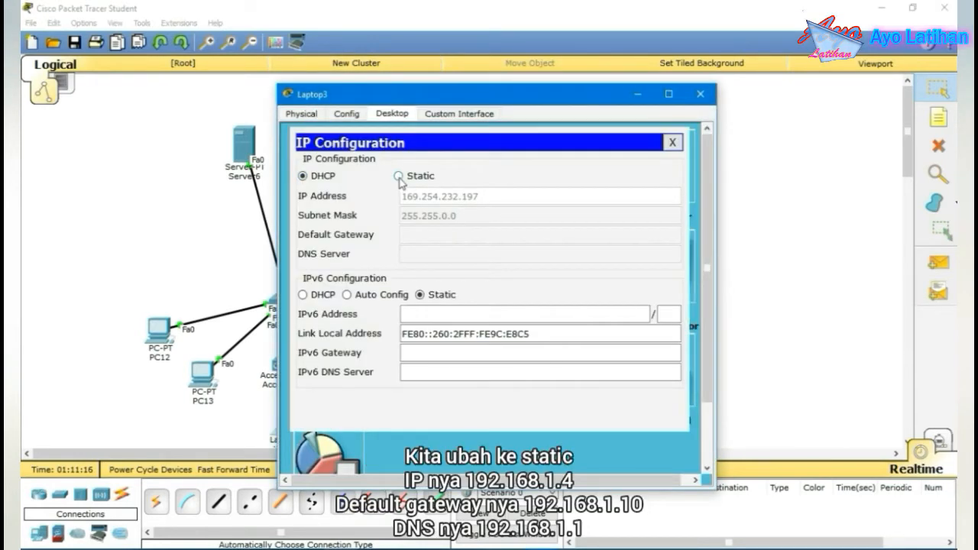
left_click(443, 196)
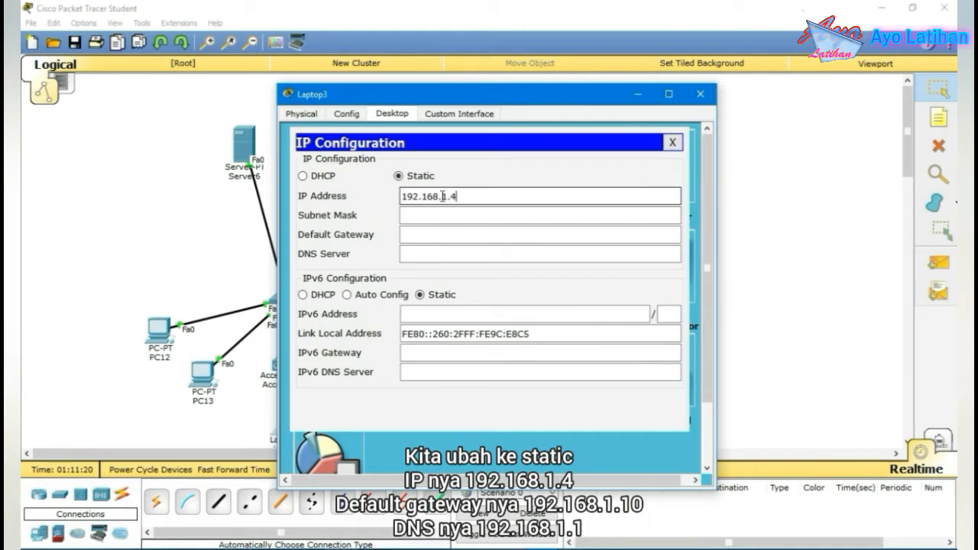
left_click(454, 215)
Set Laptop3's default gateway to 192.168.1.10 and DNS server to 192.168.1.1, and close its window.
left_click(461, 235)
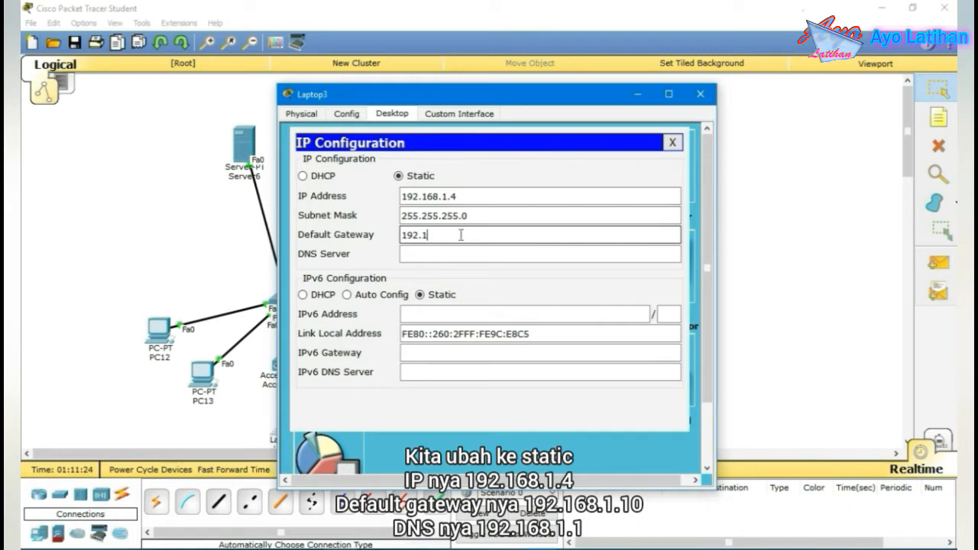
type("192.168.1.10")
left_click(436, 254)
type("1")
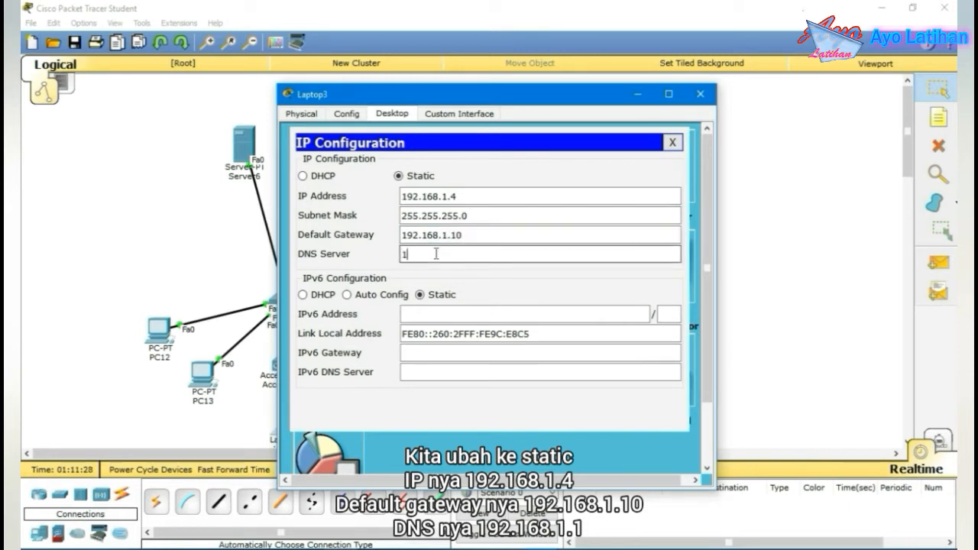
type("92.168.1.1")
left_click(701, 94)
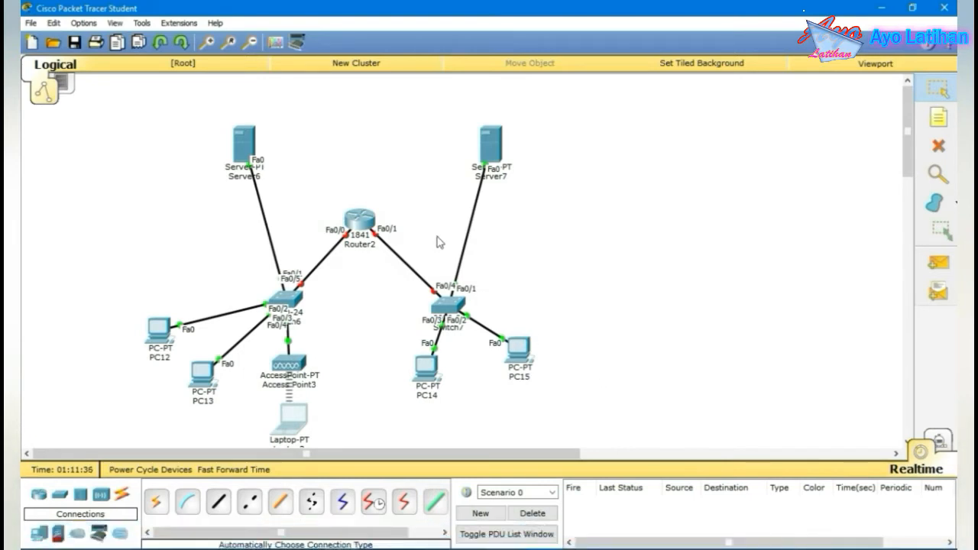
Enter gmail.com as the domain name in Server6's email service.
left_click(244, 142)
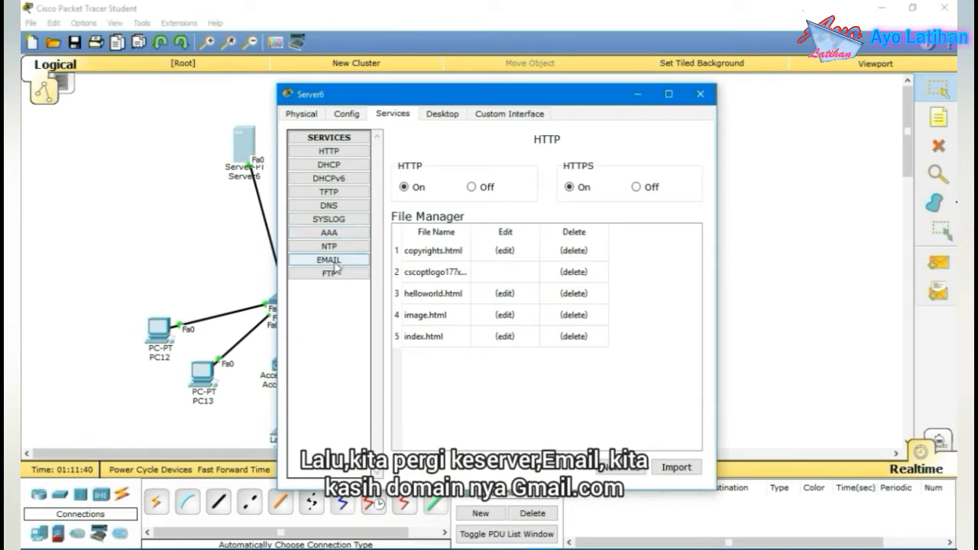
left_click(329, 259)
left_click(520, 200)
type("g")
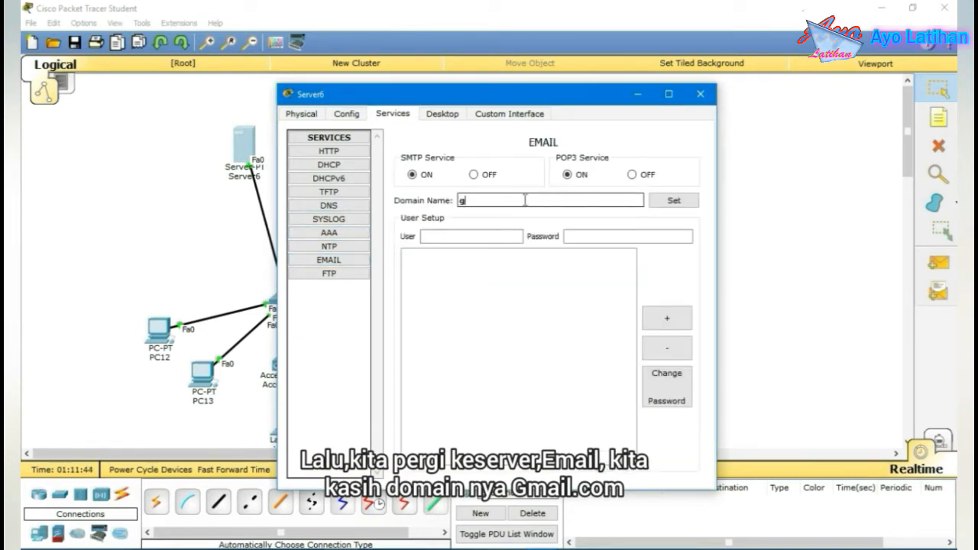
type("mail")
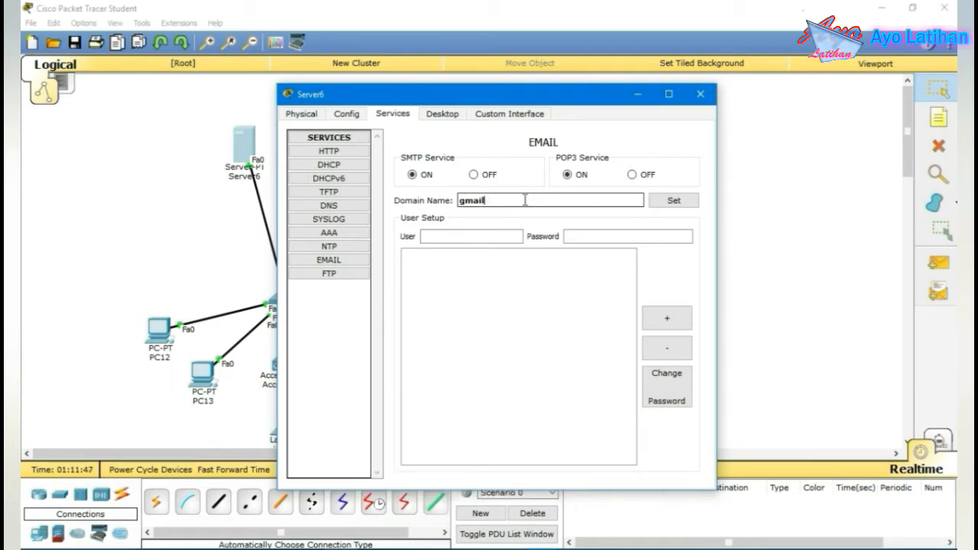
type("/.com")
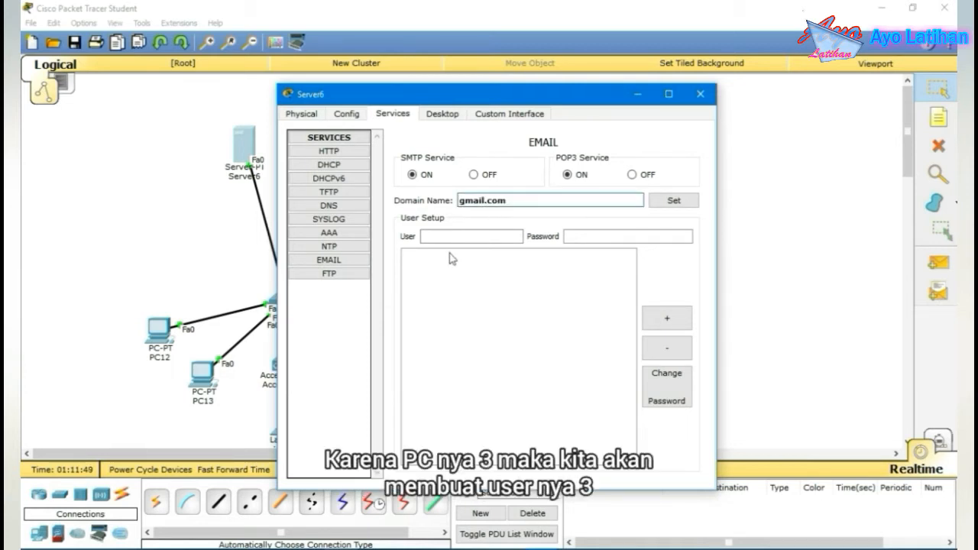
Add the email user tkj1 on Server6, entering the account password.
left_click(449, 238)
type("tkj1")
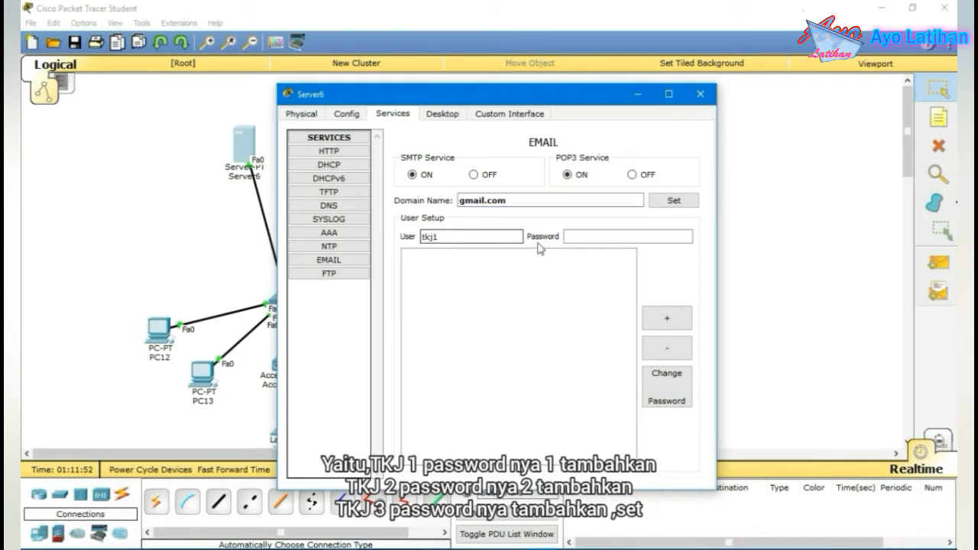
key("Tab")
type("1")
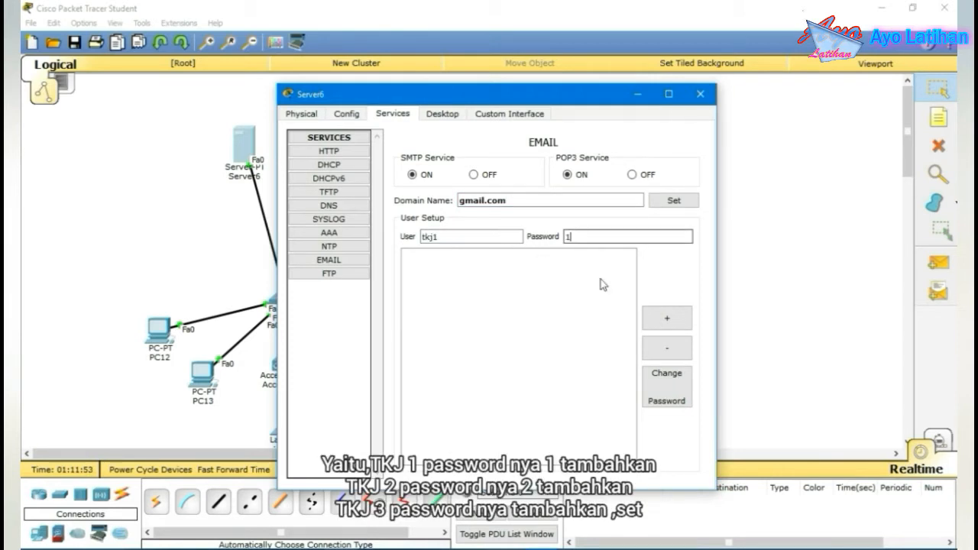
left_click(653, 325)
Add the email user tkj2 on Server6, entering the account password.
left_click(422, 236)
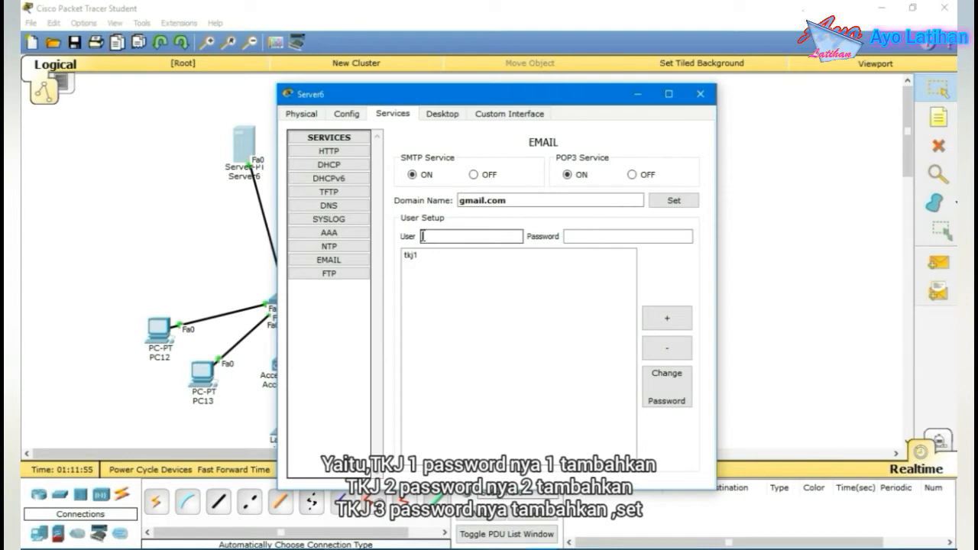
type("tkj2")
left_click(606, 235)
type("2")
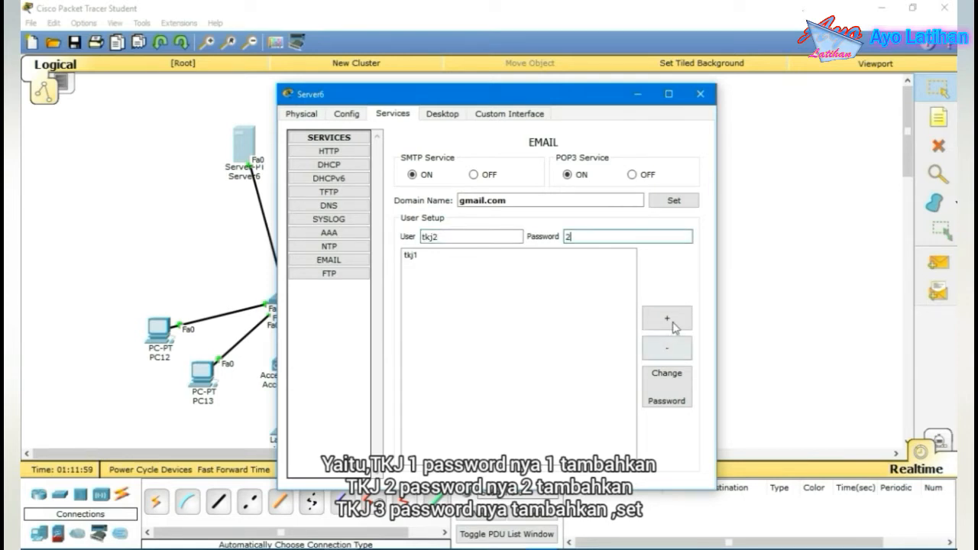
left_click(672, 325)
Add the email user tkj3 with its account password, apply the mail domain name, and close Server6's window.
left_click(506, 239)
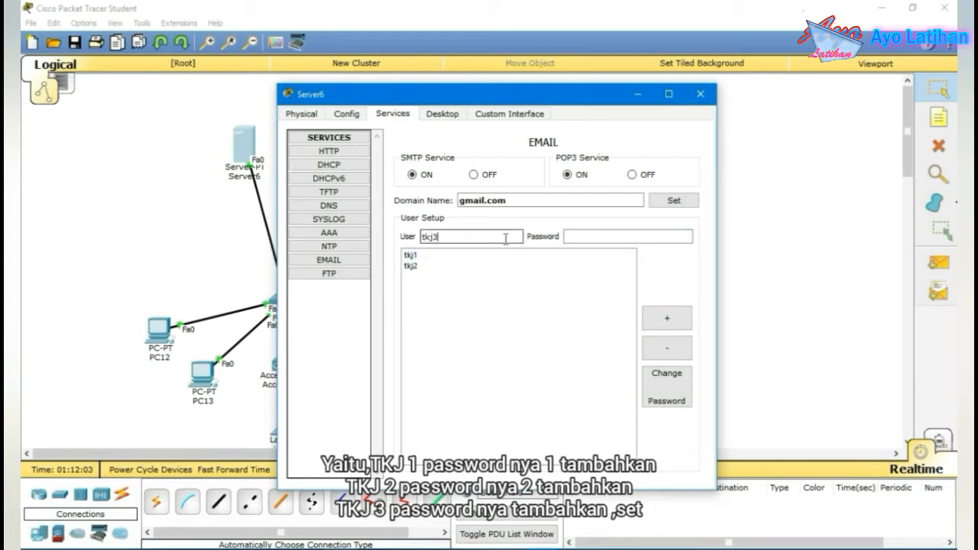
left_click(612, 236)
type("3")
left_click(666, 325)
left_click(681, 203)
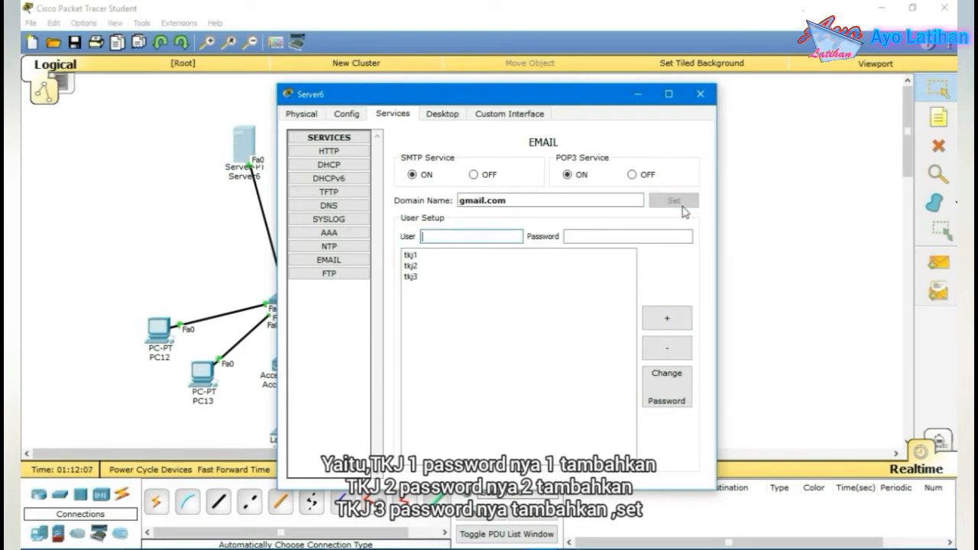
left_click(701, 94)
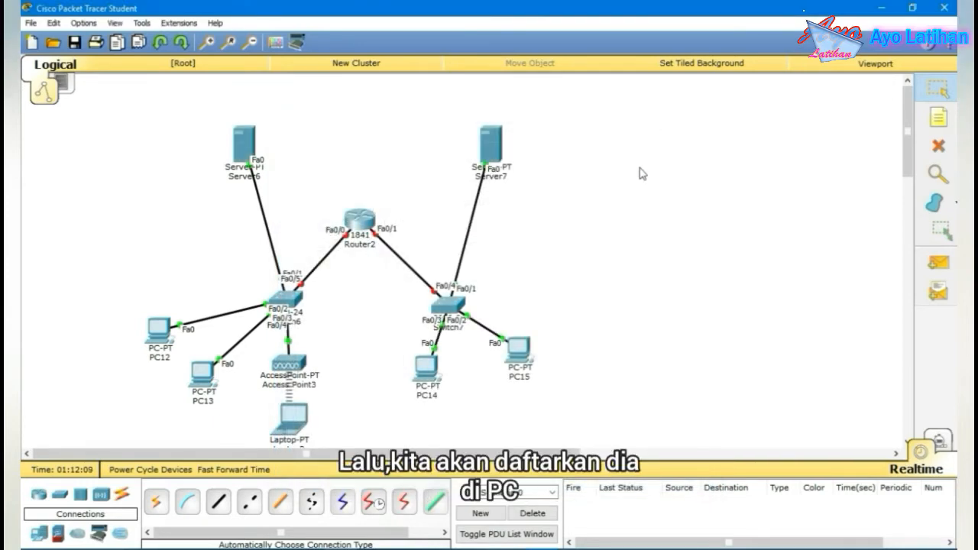
Open PC12's email client configuration and enter tkj1 as the name with its matching email address on the gmail.com domain.
left_click(160, 337)
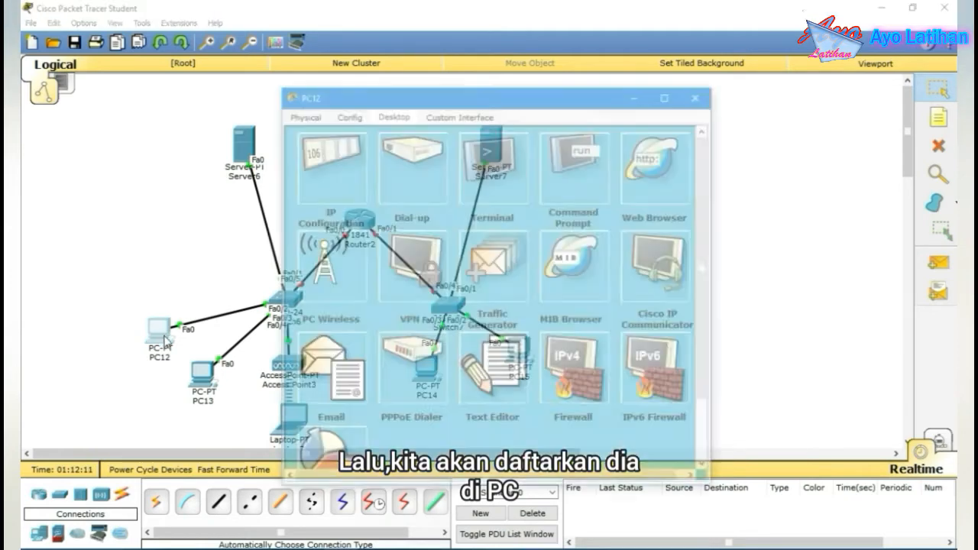
left_click(323, 390)
left_click(474, 205)
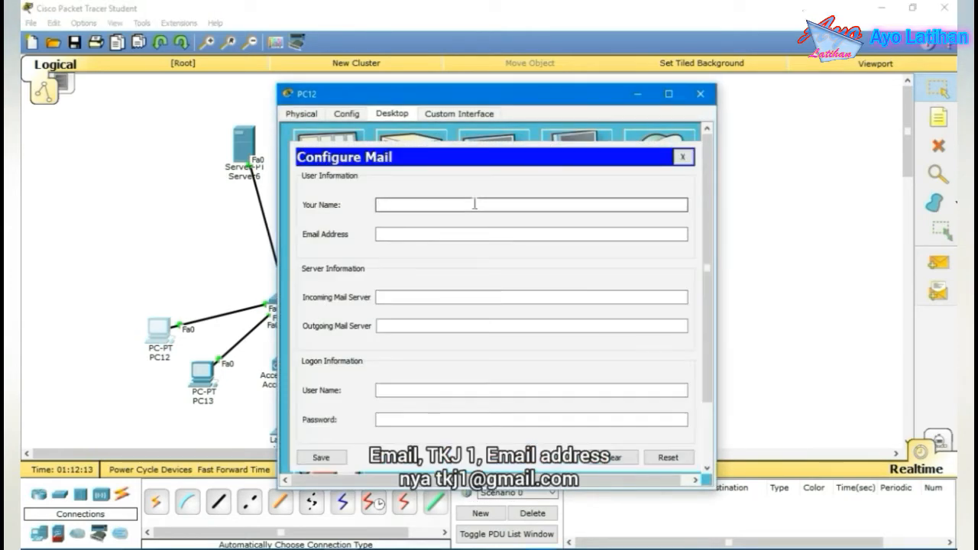
left_click(445, 235)
type("tkj1@gmai")
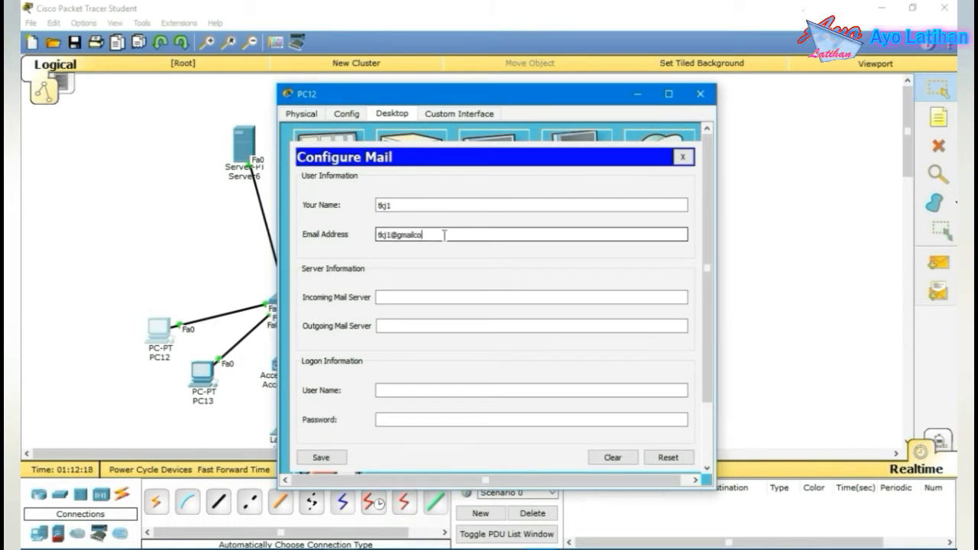
type("l.com")
Set both the incoming and outgoing mail servers on PC12 to 192.168.1.1.
left_click(384, 297)
type("192.168.1.1")
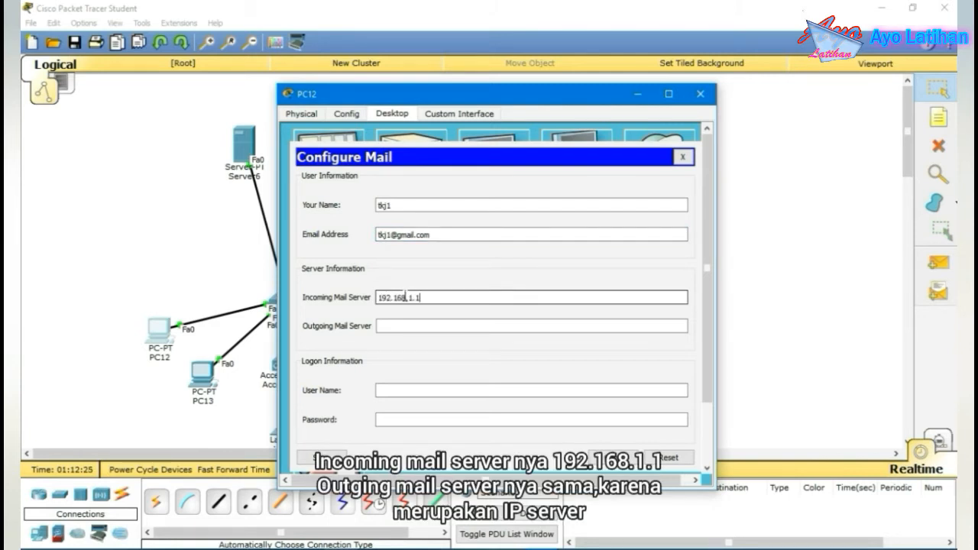
left_click(399, 327)
type("192.168.1.1")
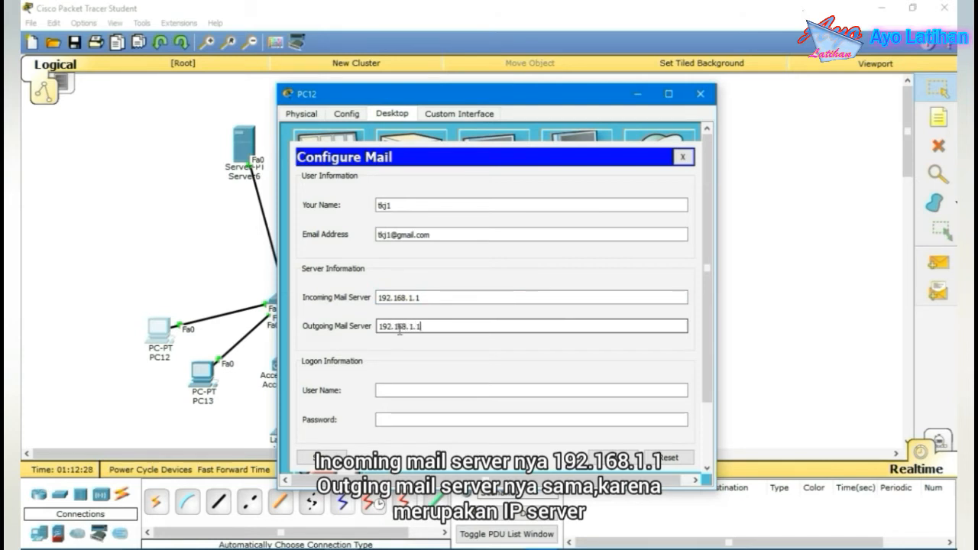
Enter the logon user name tkj1 and the account password on PC12, save the mail configuration, and close PC12's window.
left_click(407, 389)
type("tkj1")
left_click(397, 419)
type("1")
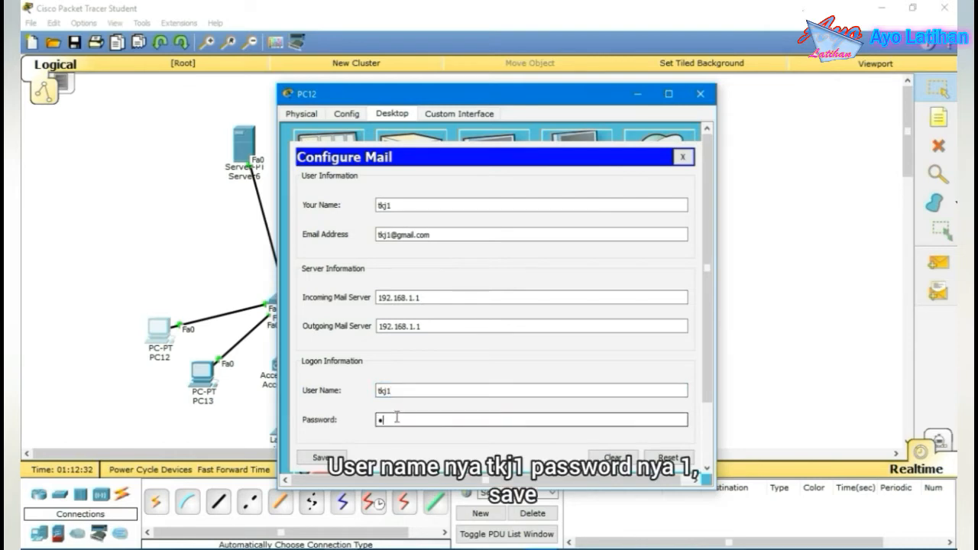
left_click(321, 457)
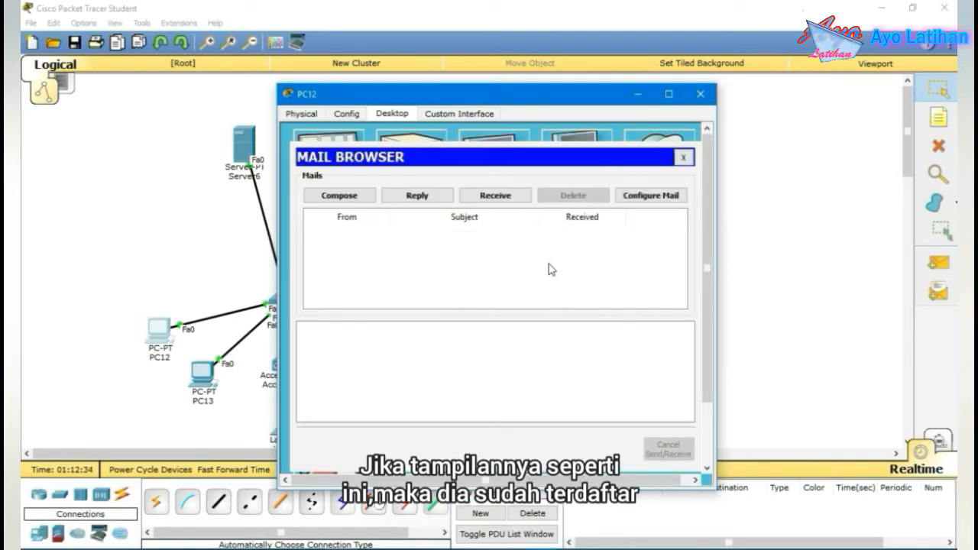
left_click(700, 94)
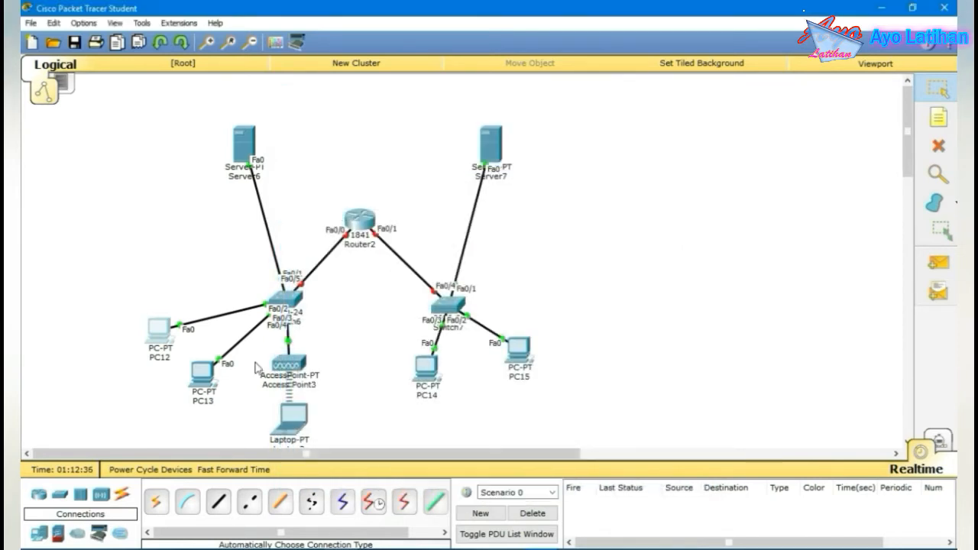
Open PC13's email client configuration and enter tkj2 as the name with its matching email address on the gmail.com domain.
left_click(202, 375)
left_click(329, 369)
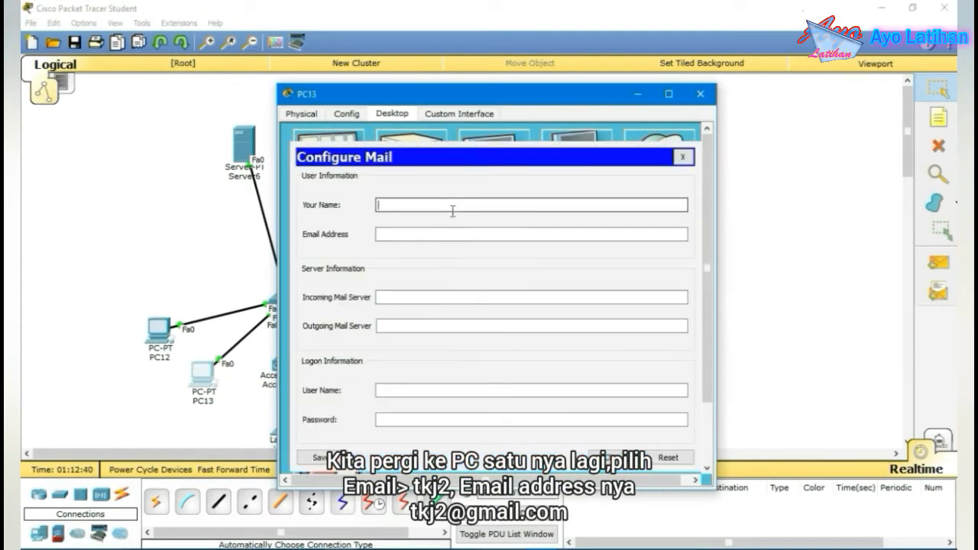
left_click(407, 234)
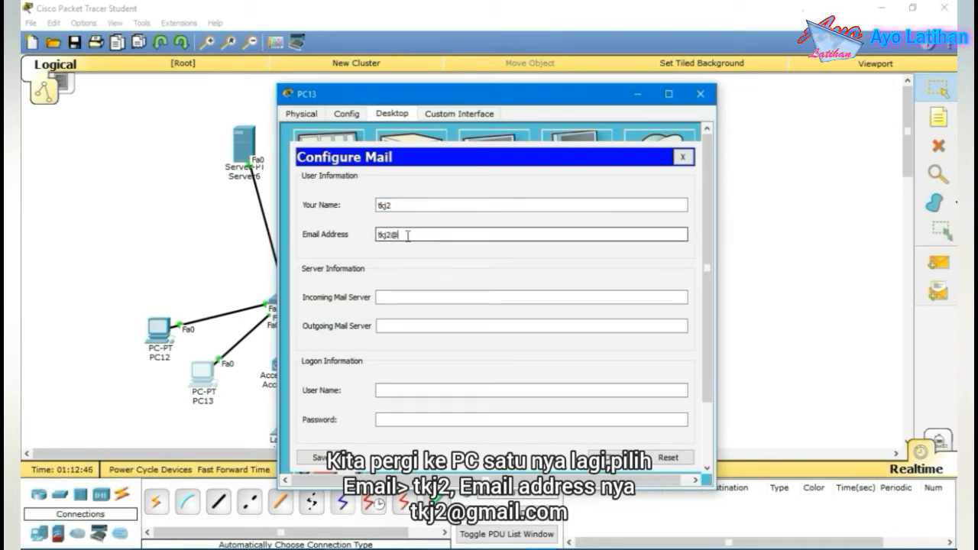
type("tkj2@gmail.c")
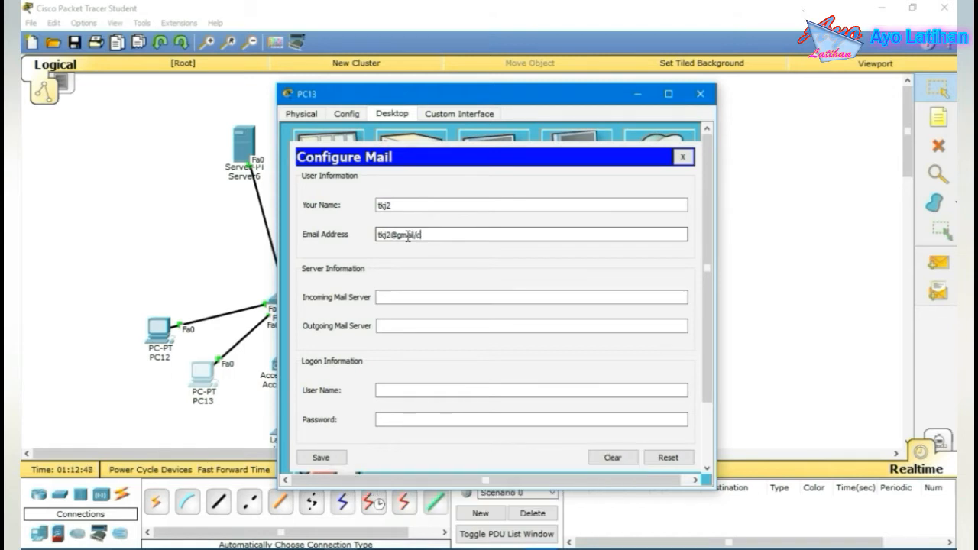
type(".com")
Set both the incoming and outgoing mail servers on PC13 to 192.168.1.1.
left_click(418, 297)
type("1")
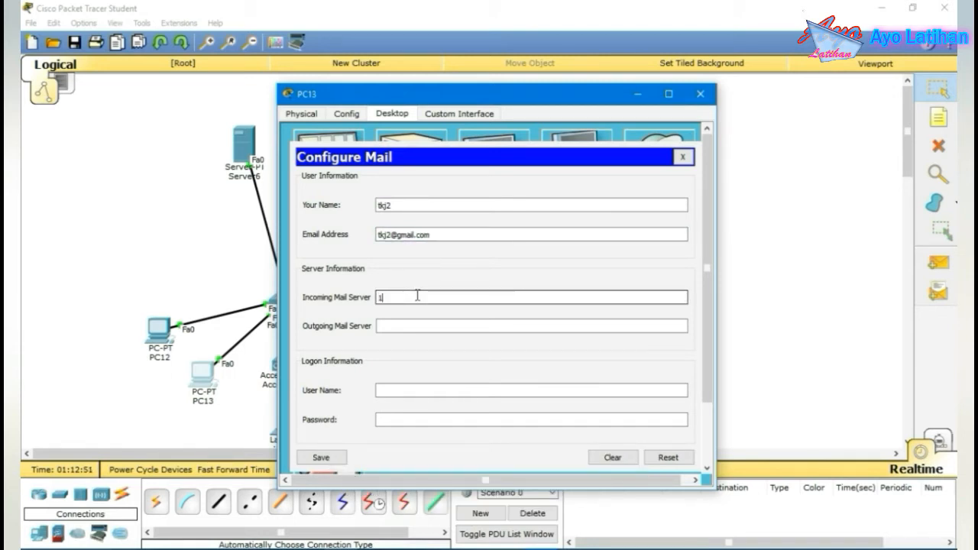
type("92.168.1.1")
left_click(396, 327)
type("192.1")
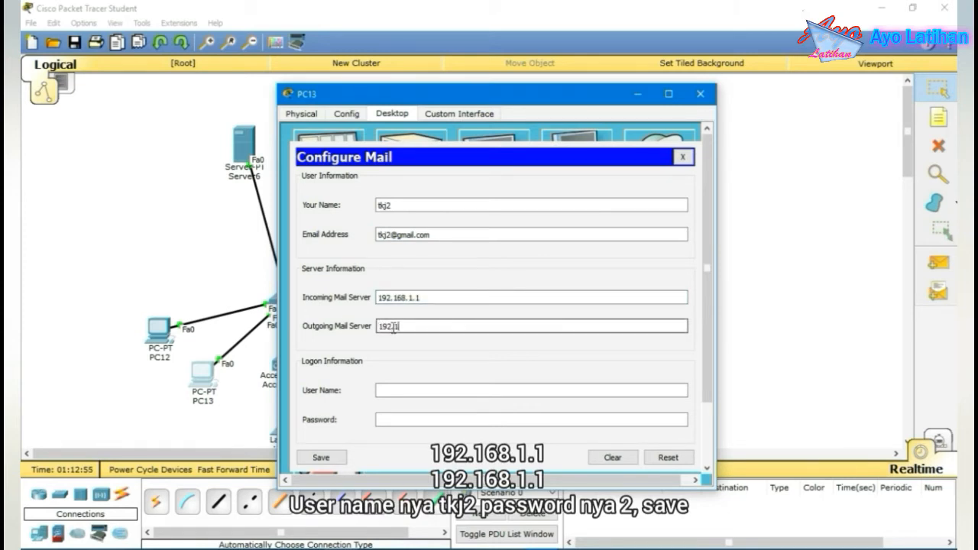
Enter the logon user name tkj2 and the account password on PC13, save the mail configuration, and close PC13's window.
left_click(392, 391)
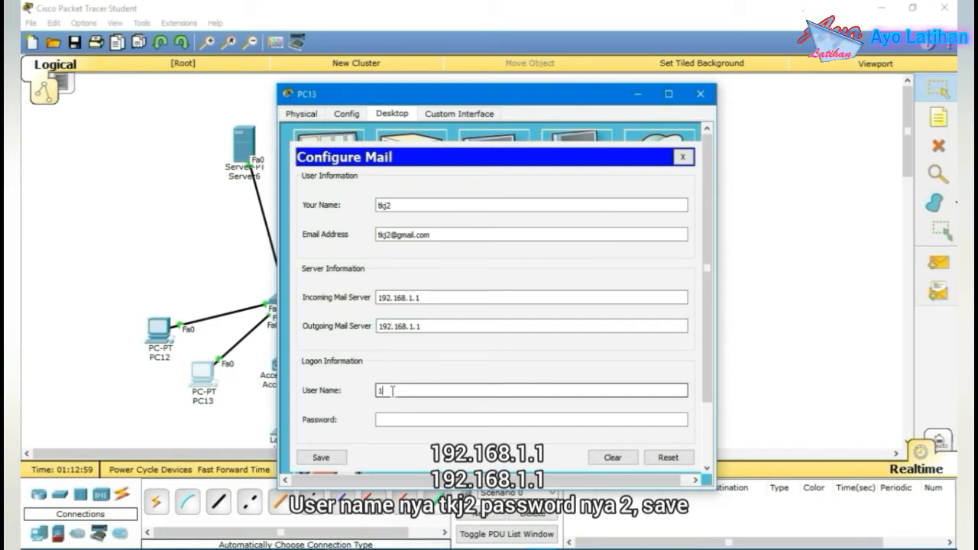
left_click(388, 420)
type("2")
left_click(313, 458)
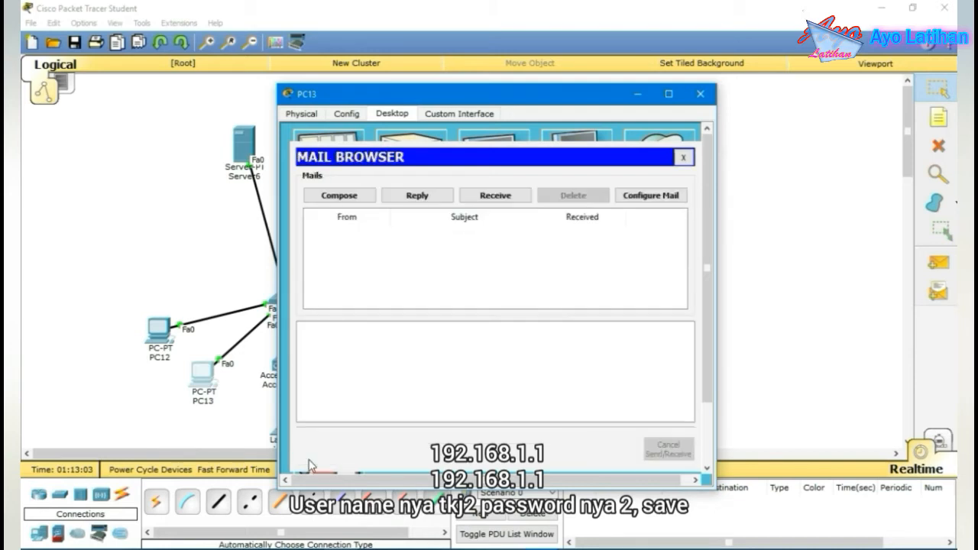
left_click(700, 94)
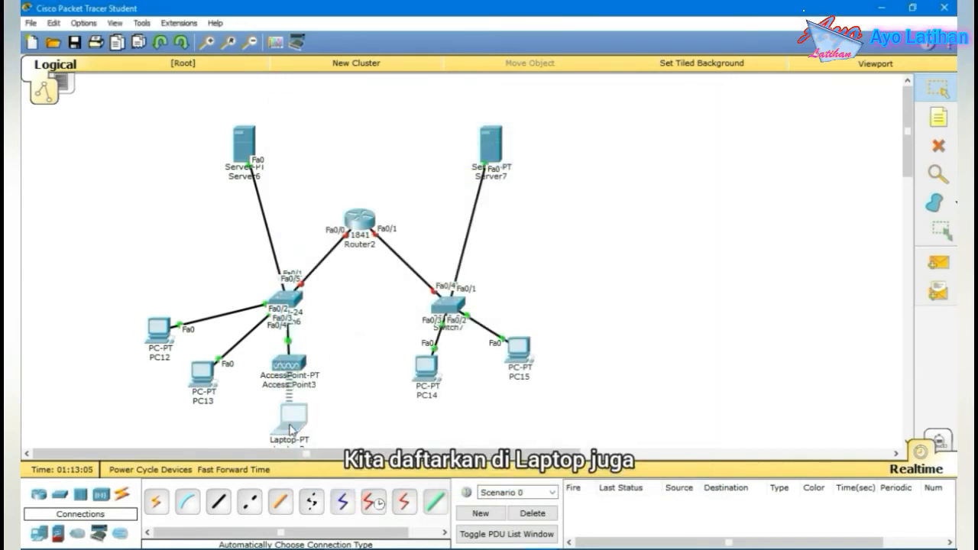
Open Laptop3's email client configuration and enter tkj3 as the name with its matching email address on the gmail.com domain.
left_click(291, 419)
left_click(340, 370)
left_click(453, 208)
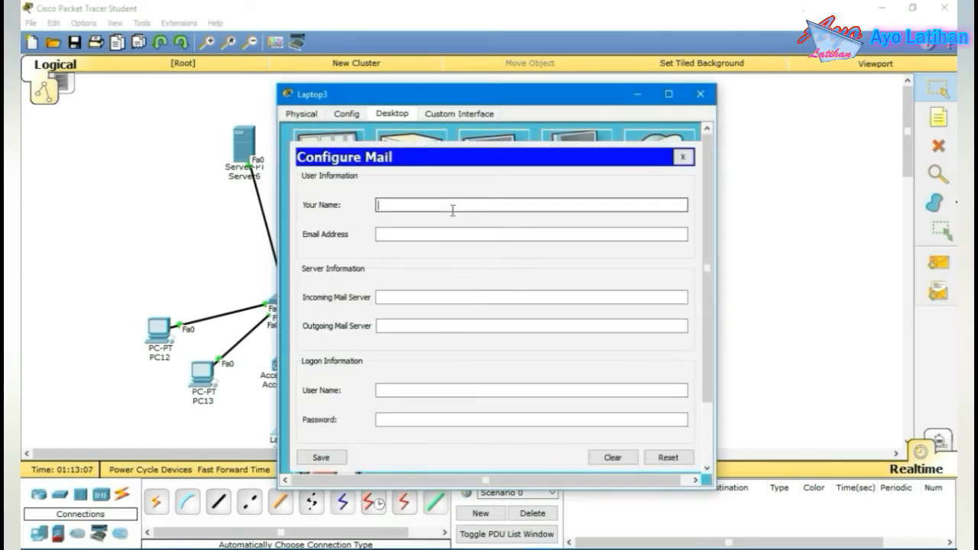
type("tkj3")
left_click(430, 234)
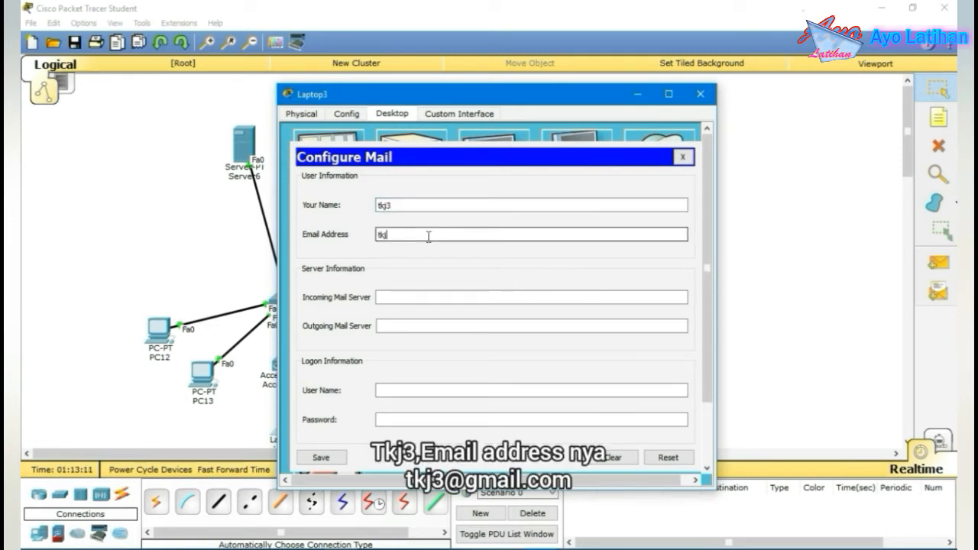
type("tkj3@gmail/com")
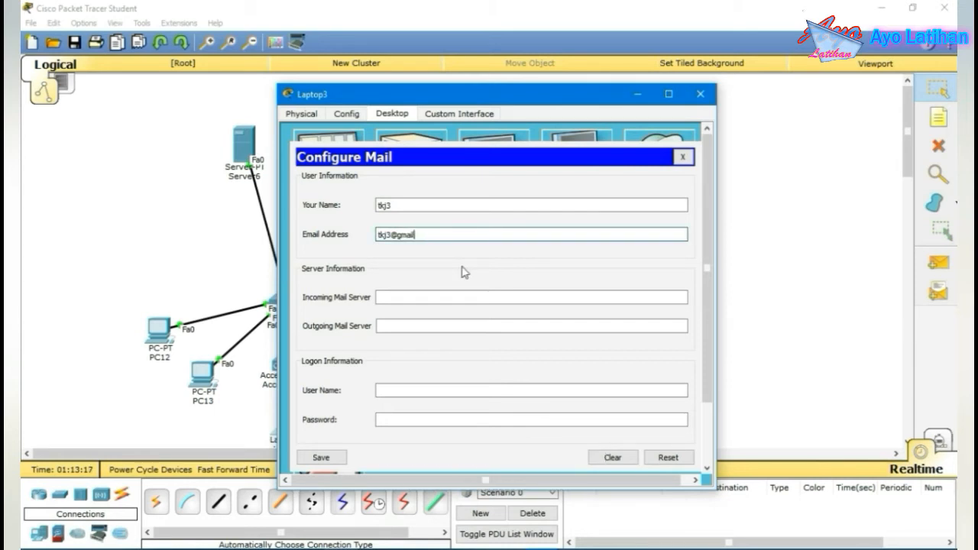
Set both the incoming and outgoing mail servers on Laptop3 to 192.168.1.1.
left_click(422, 297)
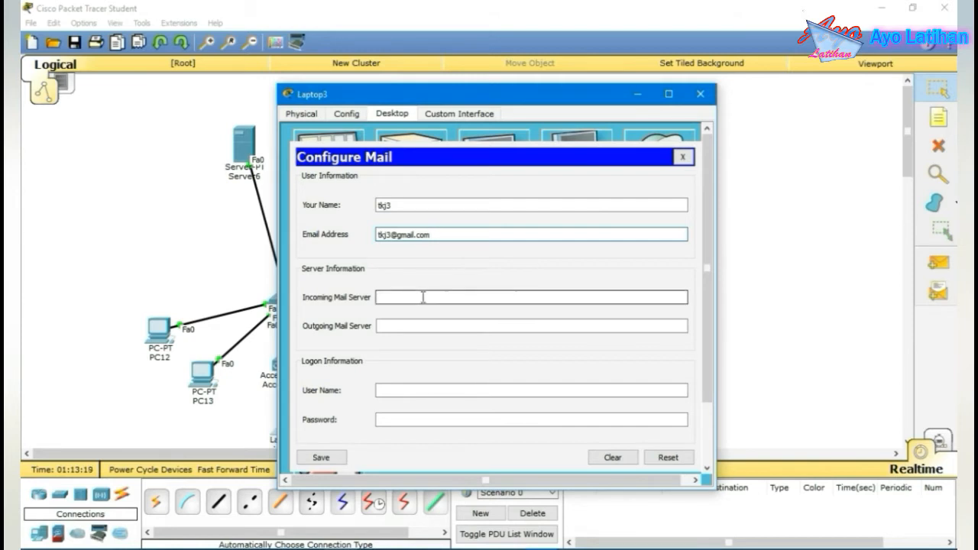
type("192.168.1.1")
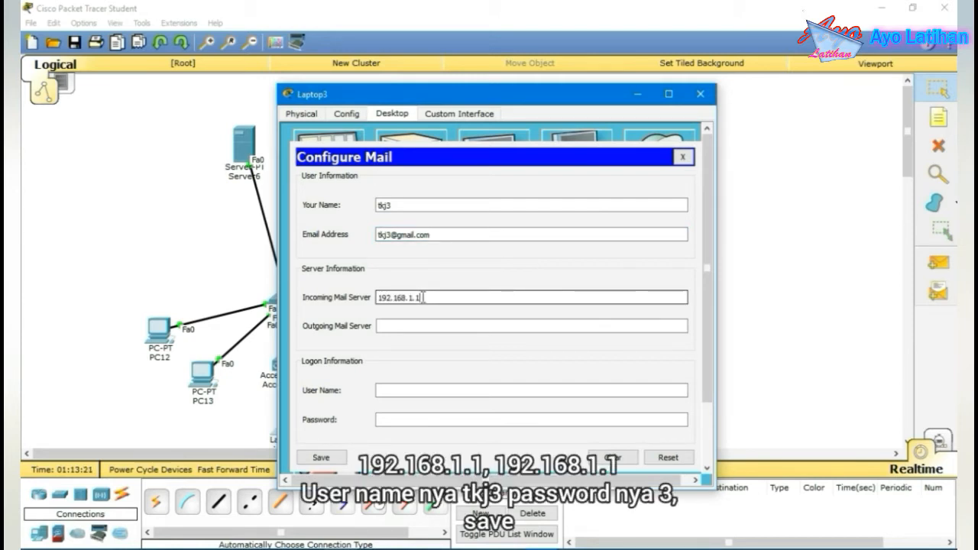
left_click(388, 326)
type("192.168.1.1")
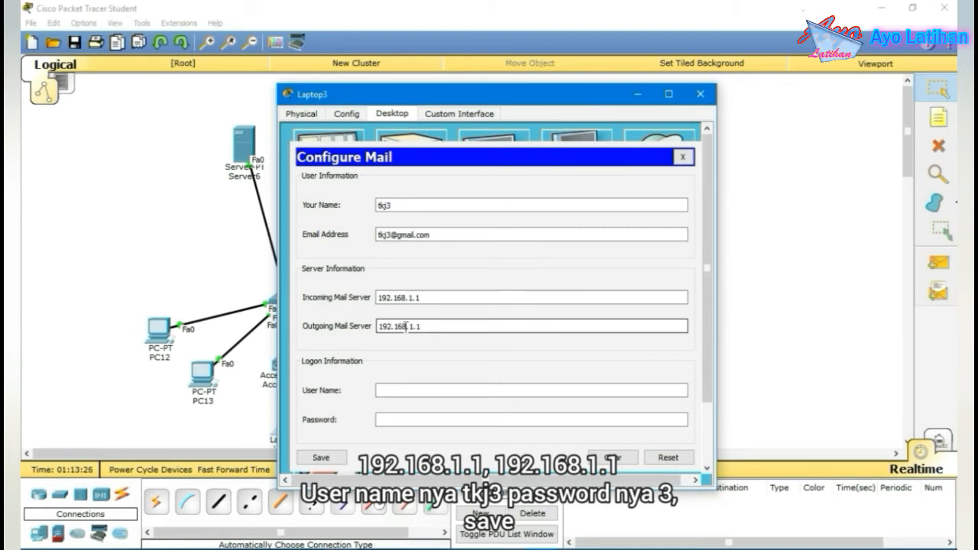
Enter the logon user name tkj3 and the account password on Laptop3, save the mail configuration, and close Laptop3's window.
left_click(445, 390)
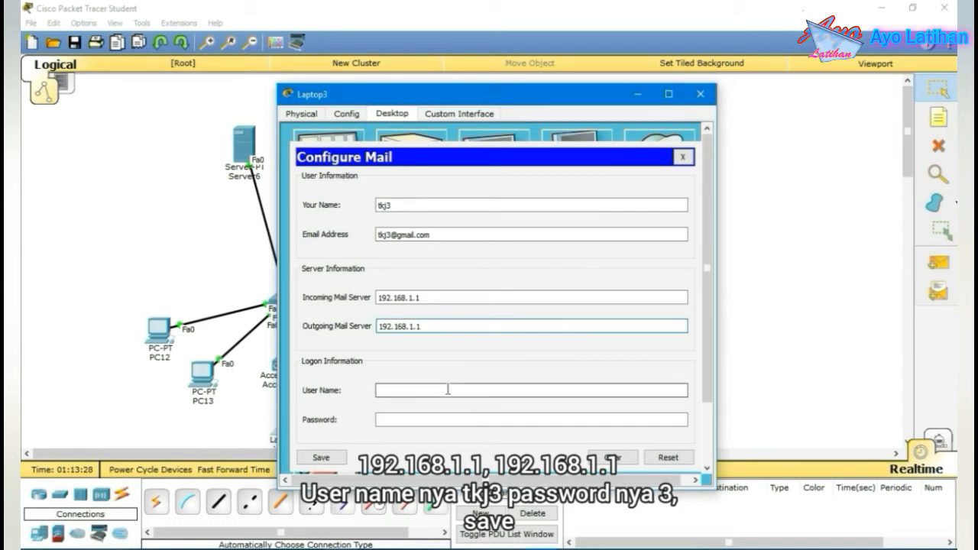
type("tkj3")
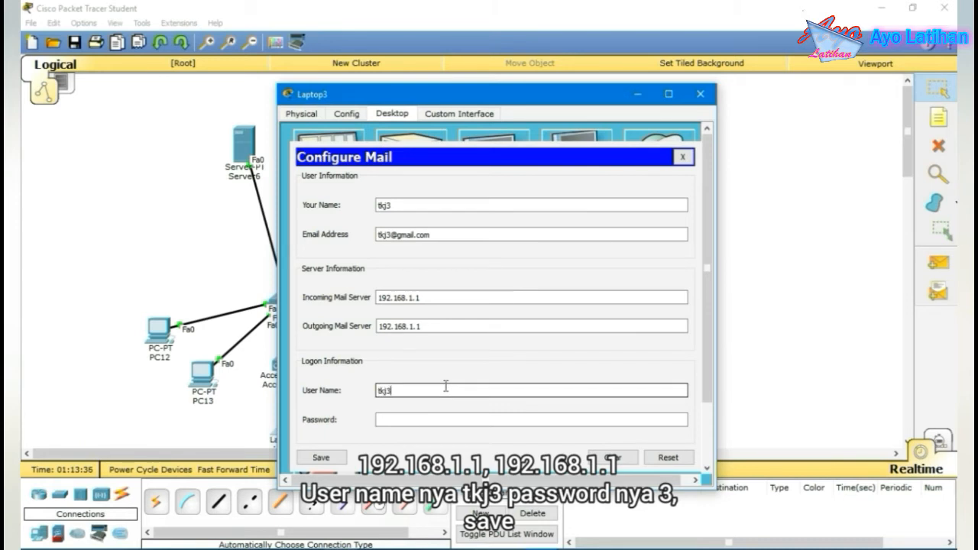
left_click(432, 420)
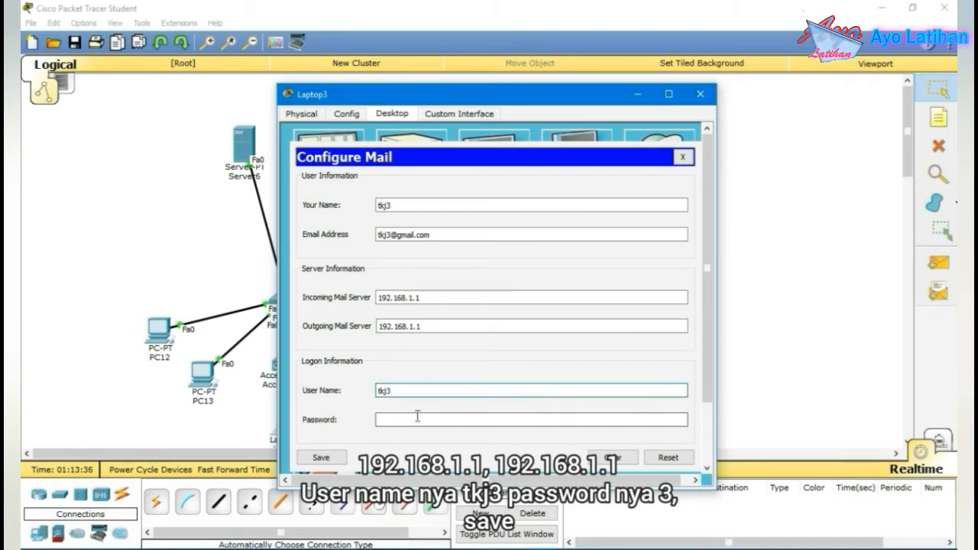
type("3")
left_click(334, 461)
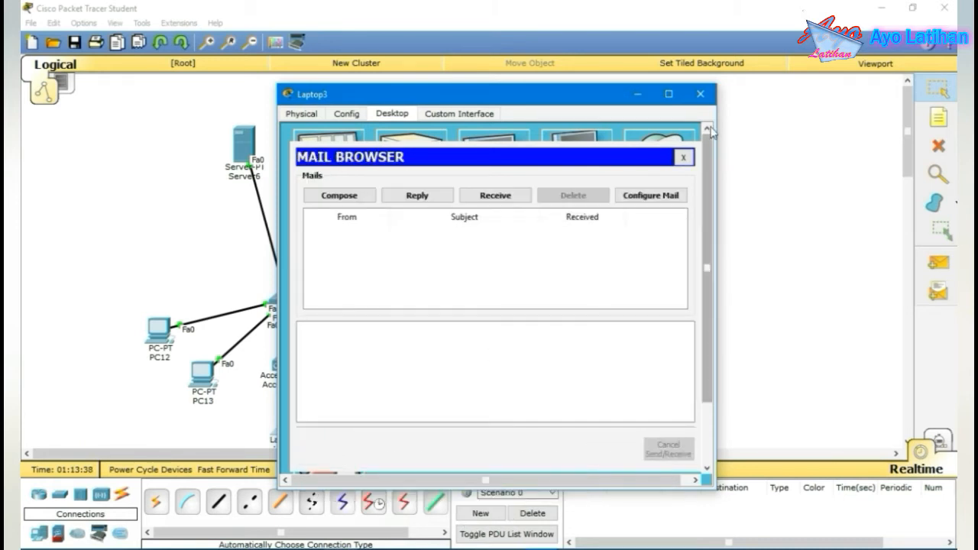
left_click(700, 93)
Set Server7's static IP address to 192.168.2.1 with subnet mask 255.255.255.0.
left_click(489, 153)
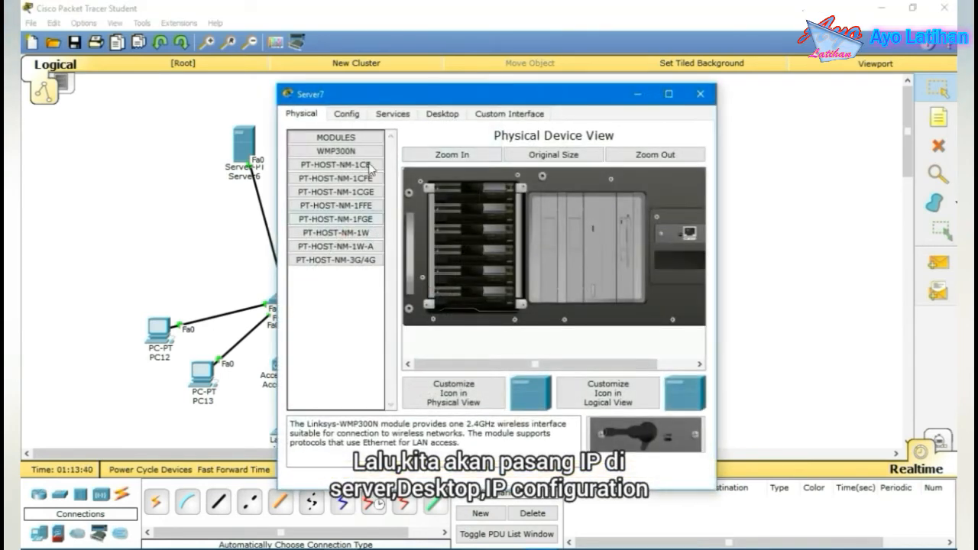
left_click(425, 114)
left_click(345, 172)
left_click(452, 230)
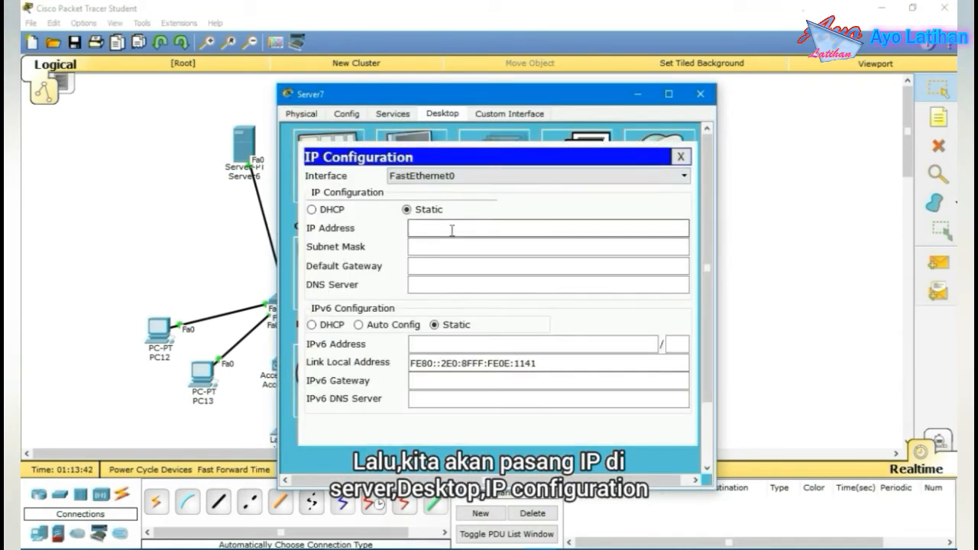
type("192.168.2.1")
left_click(458, 247)
Set Server7's default gateway to 192.168.2.10 and DNS server to 192.168.2.1, and close its IP configuration.
left_click(470, 273)
type("192.168.2.10")
left_click(463, 283)
type("1")
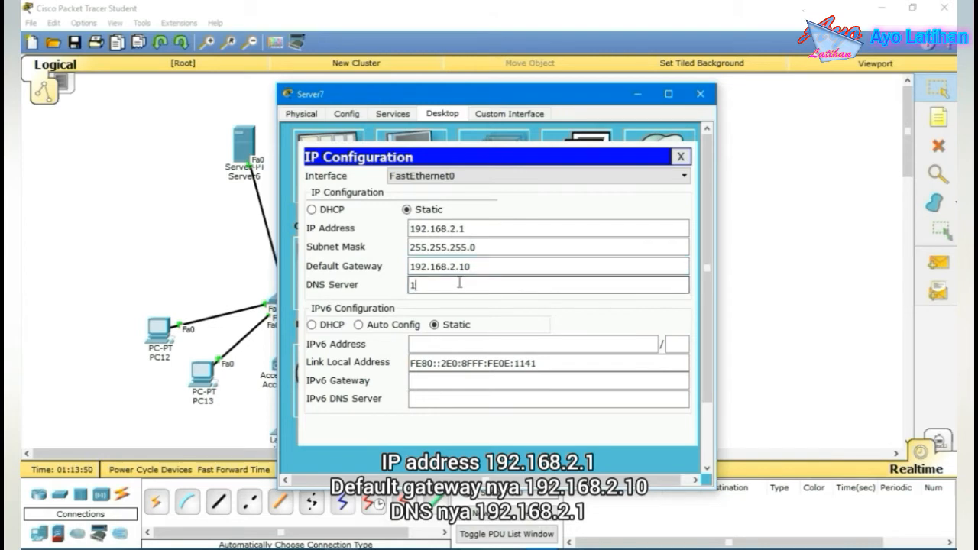
type("92.168.2.1")
left_click(680, 157)
Replace the heading text "Cisco Packet Tracer" in Server7's index.html with "SMKN 2 TELUK KUANTAN" and save the file.
left_click(392, 114)
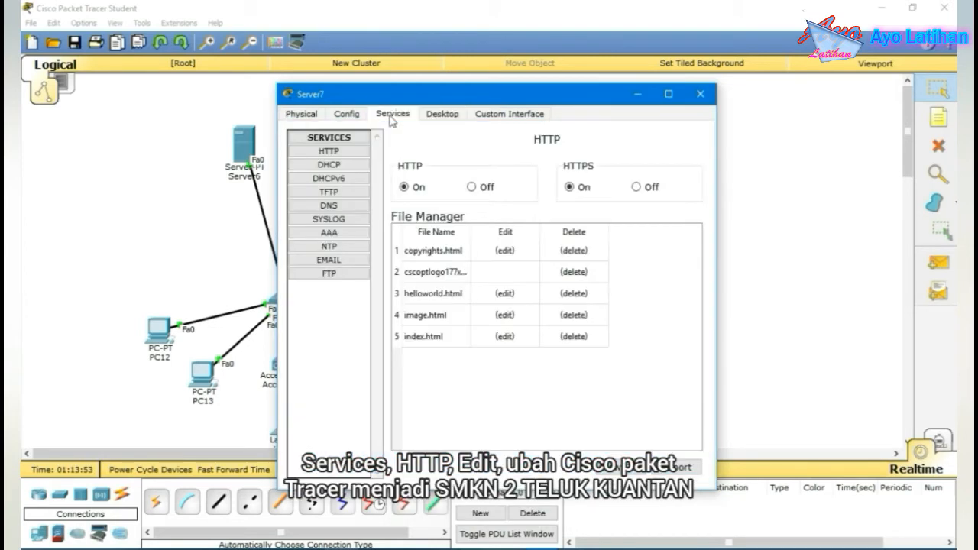
left_click(505, 336)
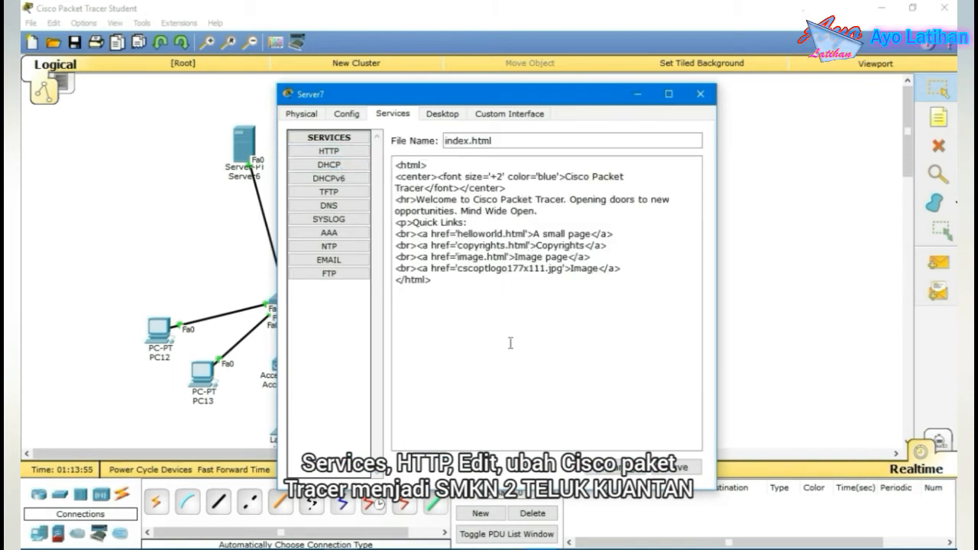
left_click_drag(565, 177, 425, 188)
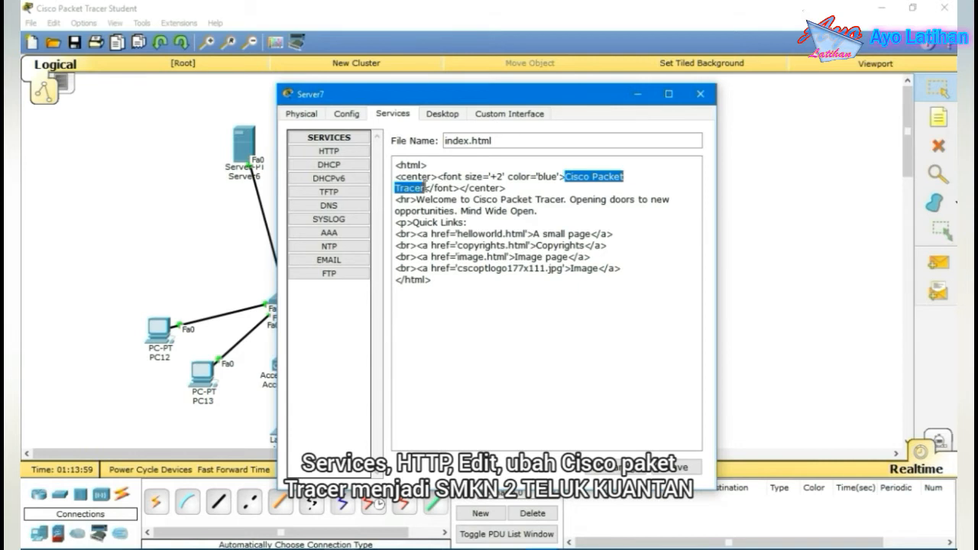
type("SMKN 2 ")
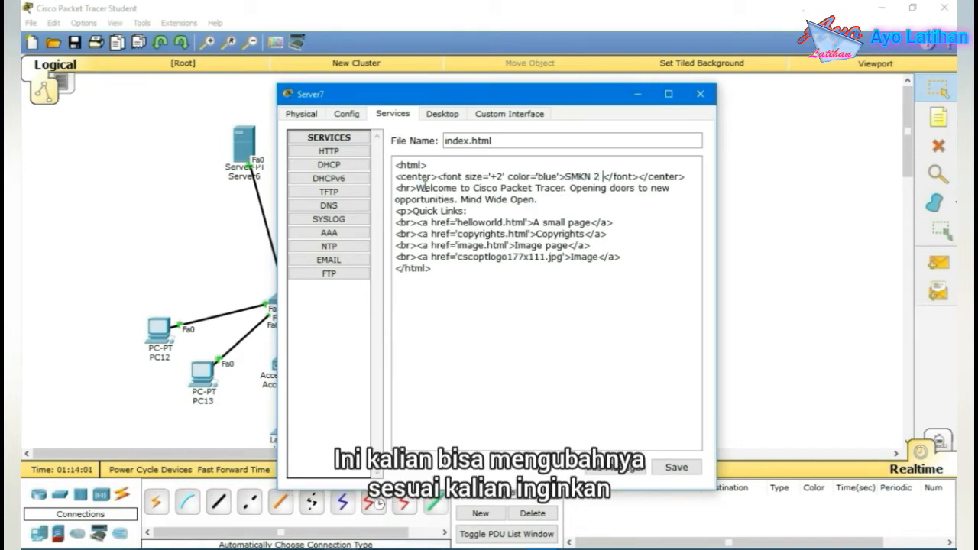
type("TELUK KUANTAN")
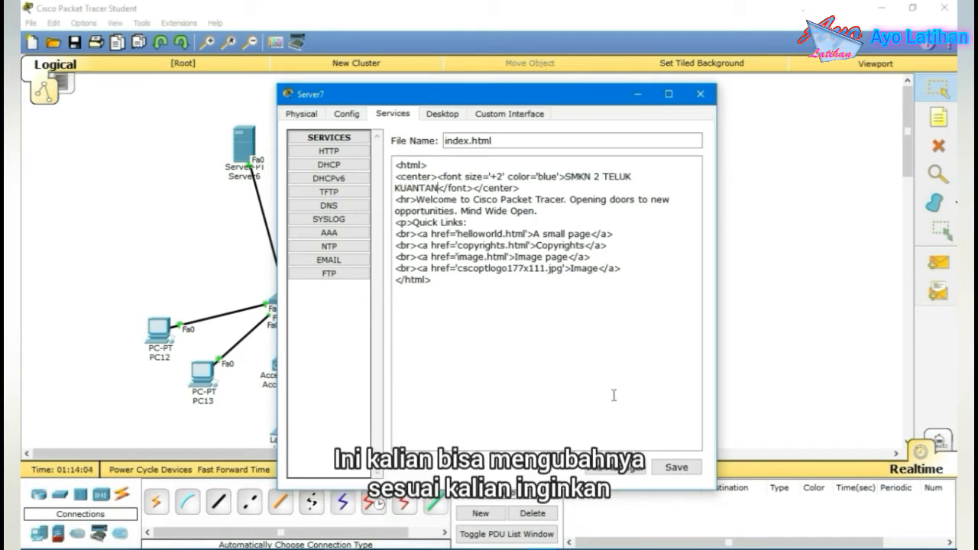
left_click(674, 467)
left_click(524, 310)
Turn on Server7's DNS service and add an A record named tkj with address 192.168.2.1.
left_click(329, 205)
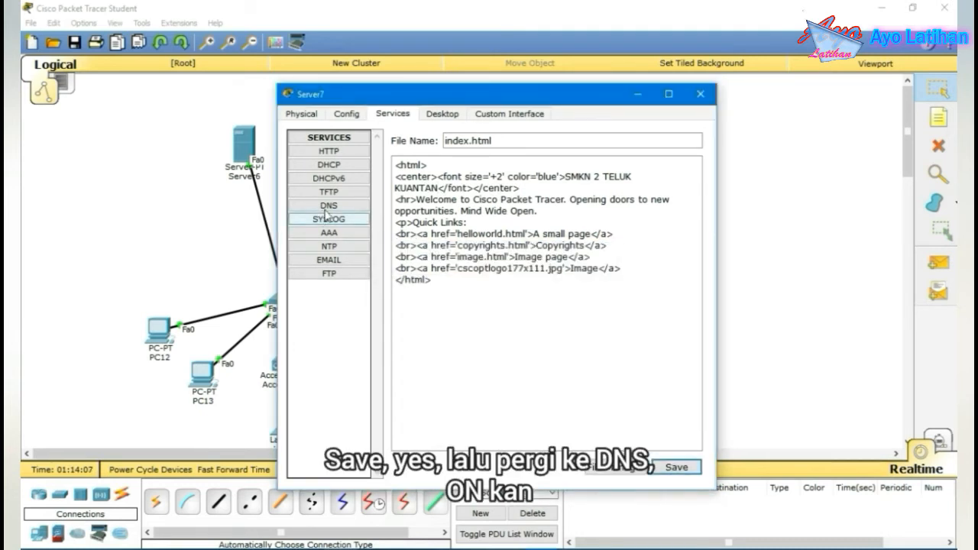
left_click(503, 167)
left_click(492, 206)
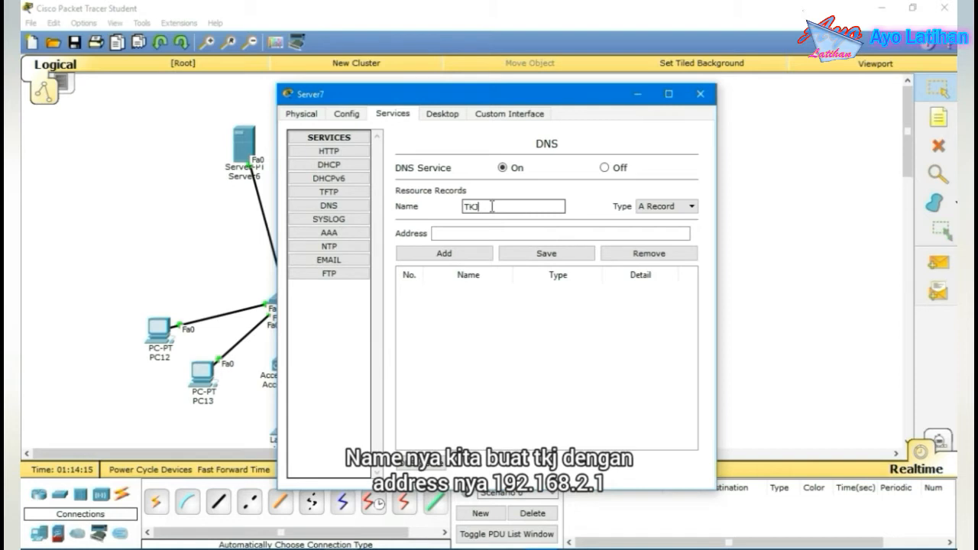
key("BackSpace")
key("BackSpace")
type("tkj")
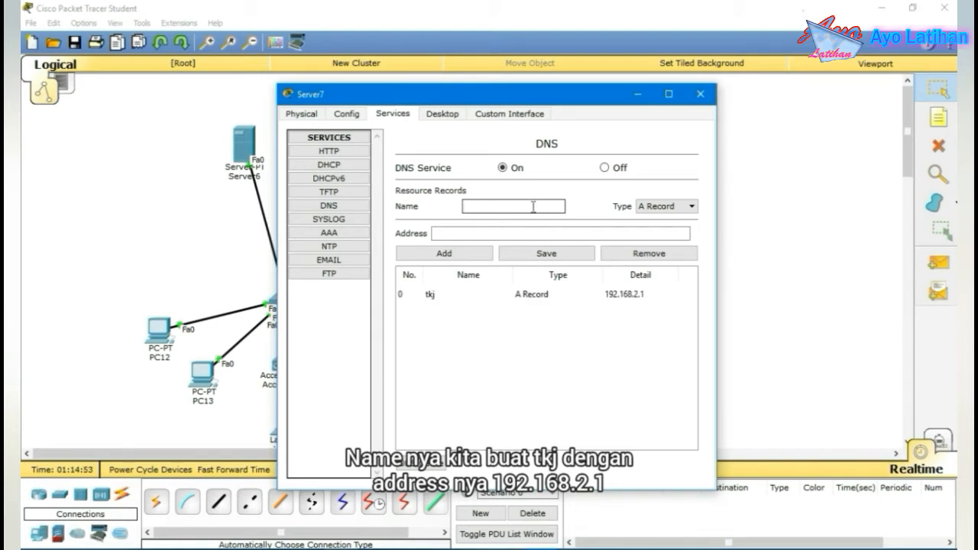
Add a DNS A record for smk.com with address 192.168.2.1, and close Server7's window.
type("mk.com")
left_click(493, 233)
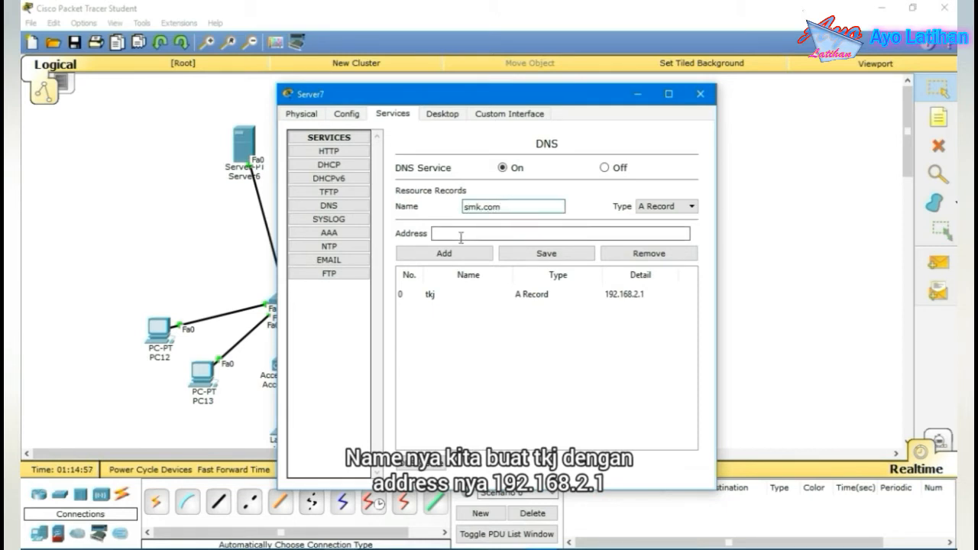
type("192.168.2.1")
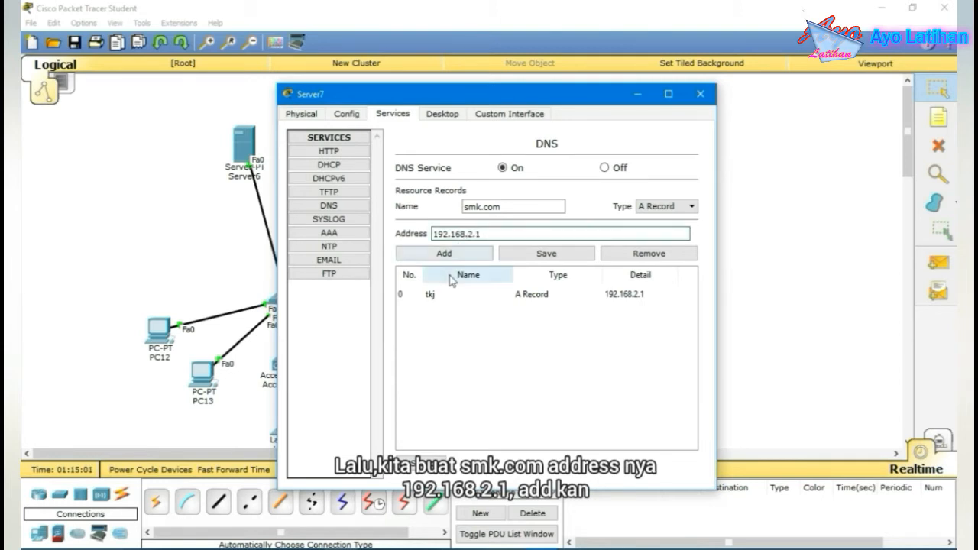
left_click(448, 255)
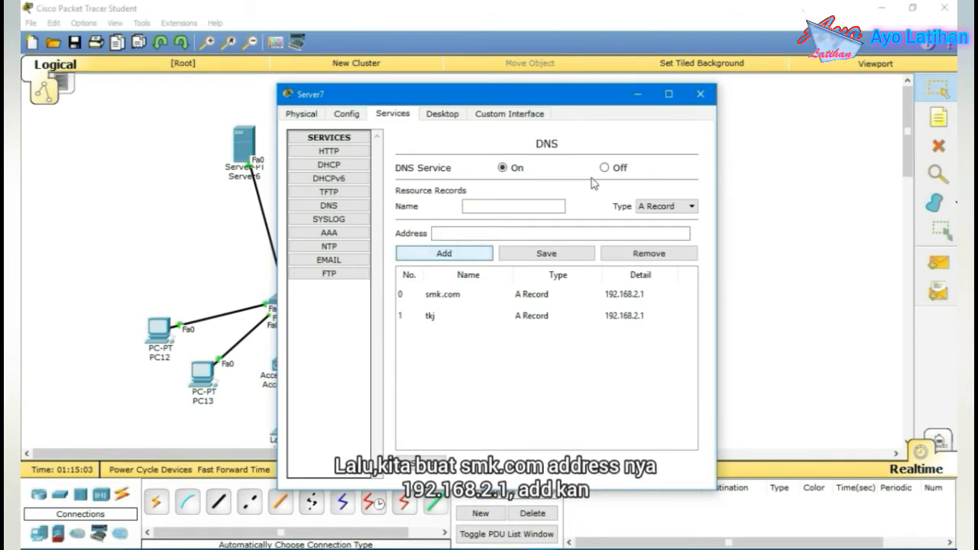
left_click(700, 93)
Set PC14's static IP address to 192.168.2.2 with subnet mask 255.255.255.0.
left_click(425, 369)
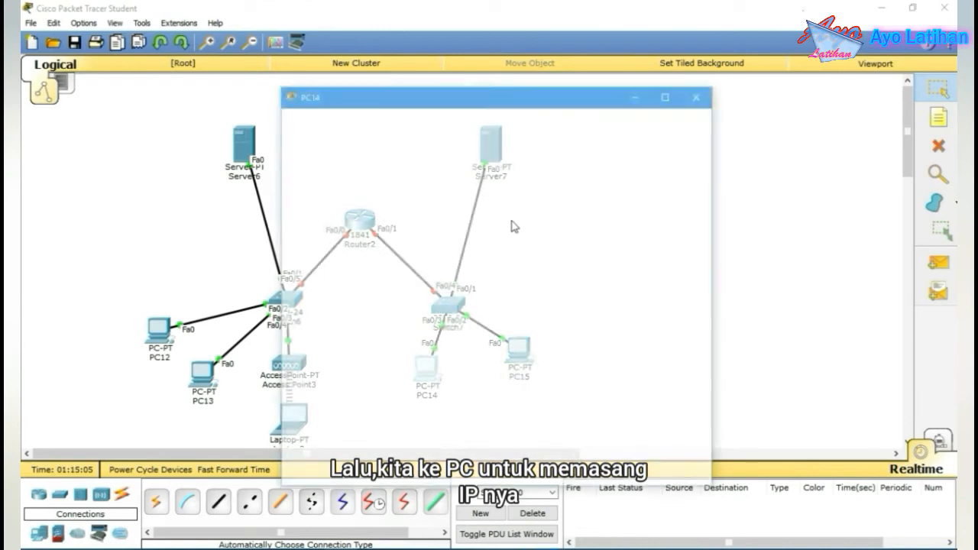
left_click(392, 114)
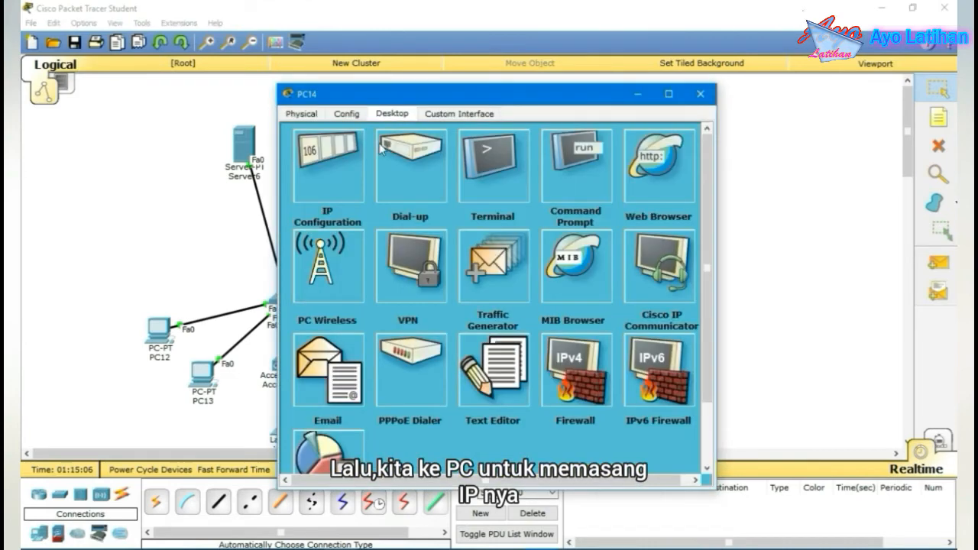
left_click(345, 170)
left_click(445, 195)
type("192.168.2.2")
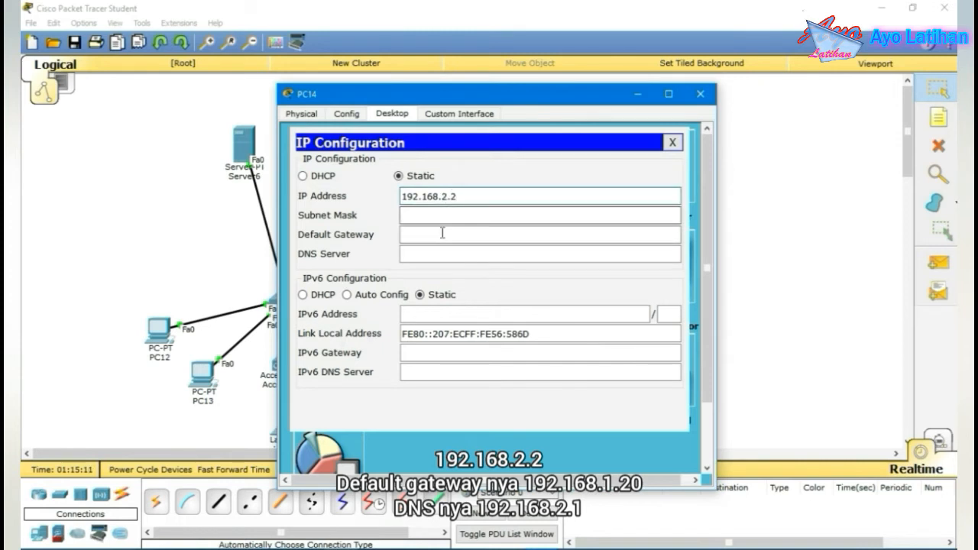
Set PC14's default gateway to 192.168.2.10 and DNS server to 192.168.2.1, and close PC14's window.
left_click(442, 234)
type("192.168")
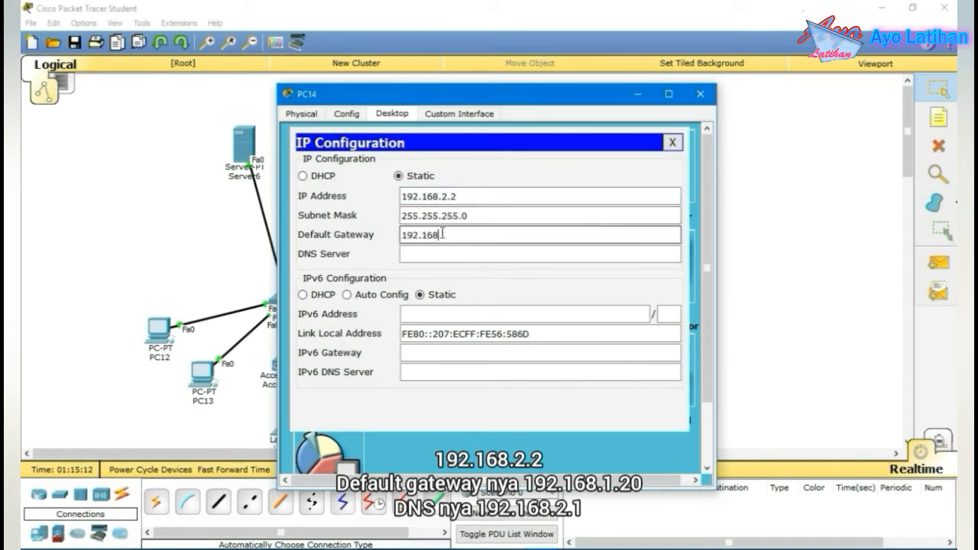
type(".2.10")
left_click(441, 254)
type("192.1")
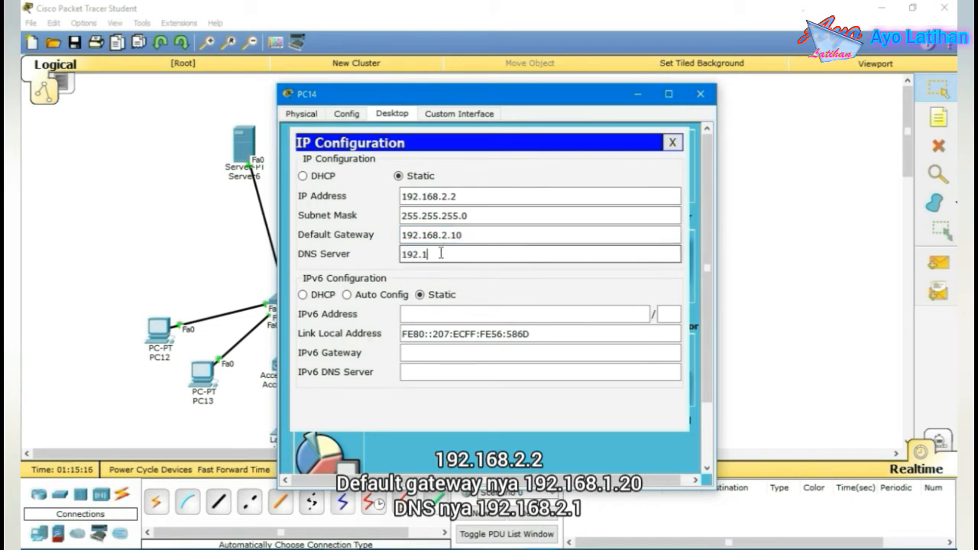
type("68.2.1")
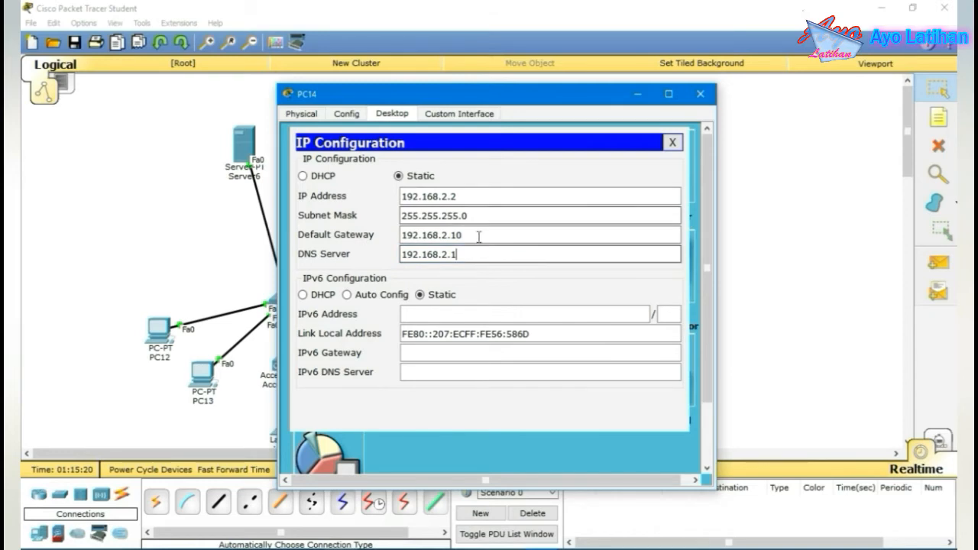
left_click(673, 143)
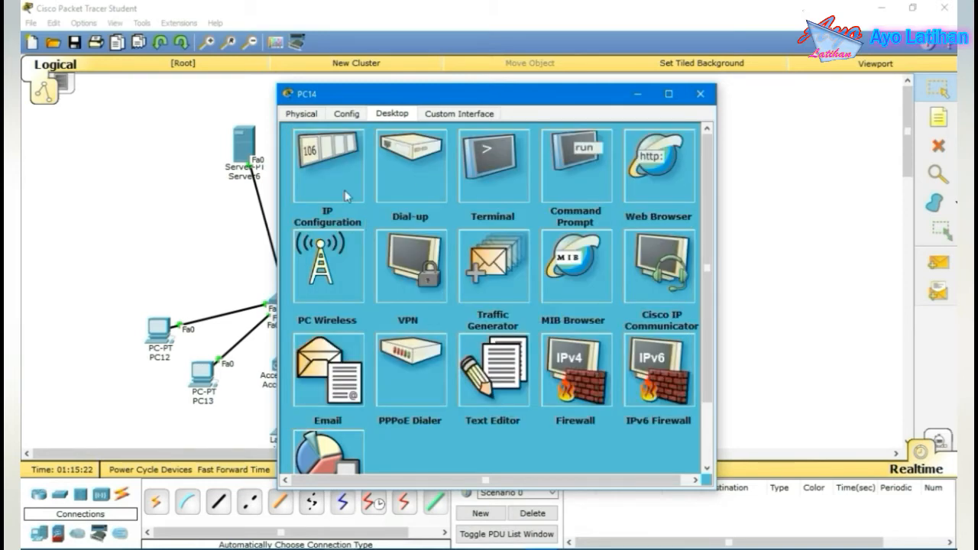
left_click(702, 95)
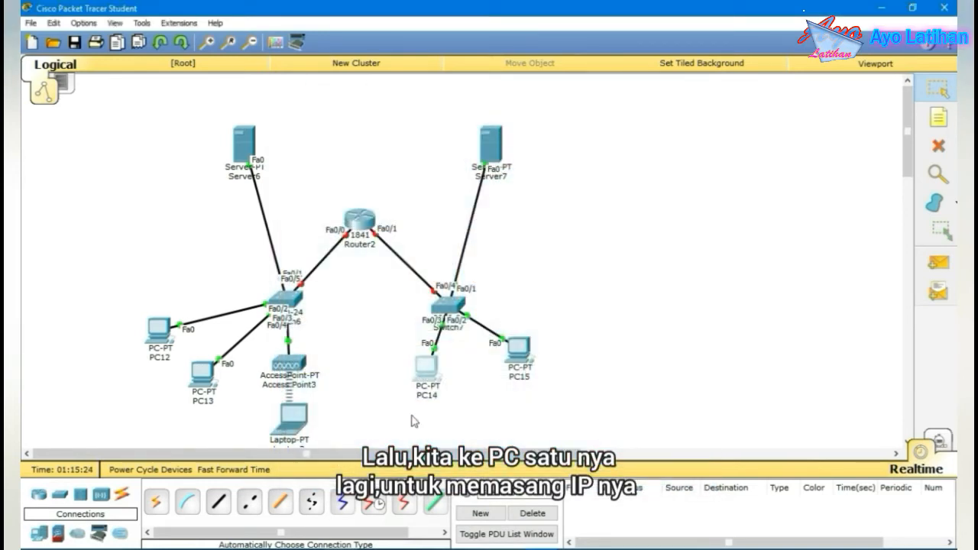
Set PC15's static IP address to 192.168.2.3 with subnet mask 255.255.255.0.
left_click(520, 348)
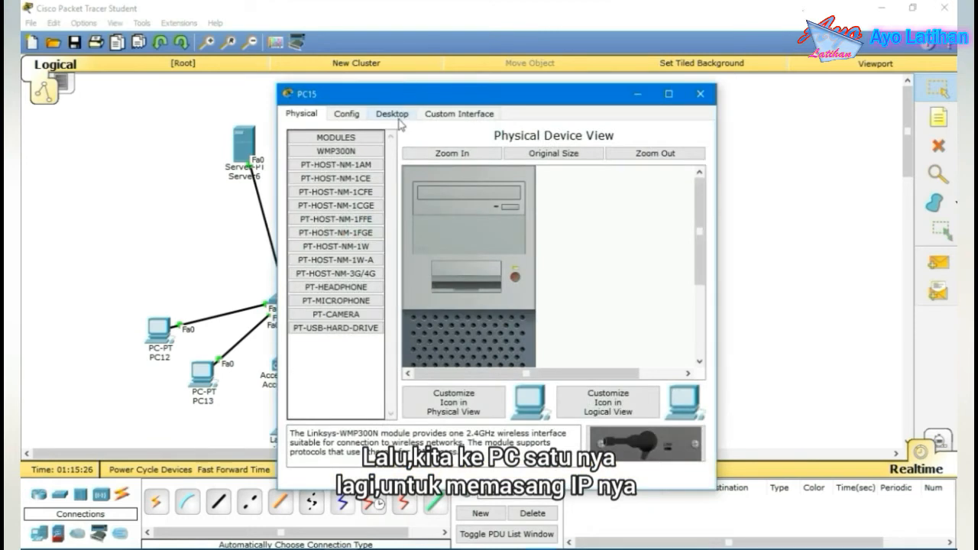
left_click(397, 116)
left_click(336, 176)
left_click(475, 195)
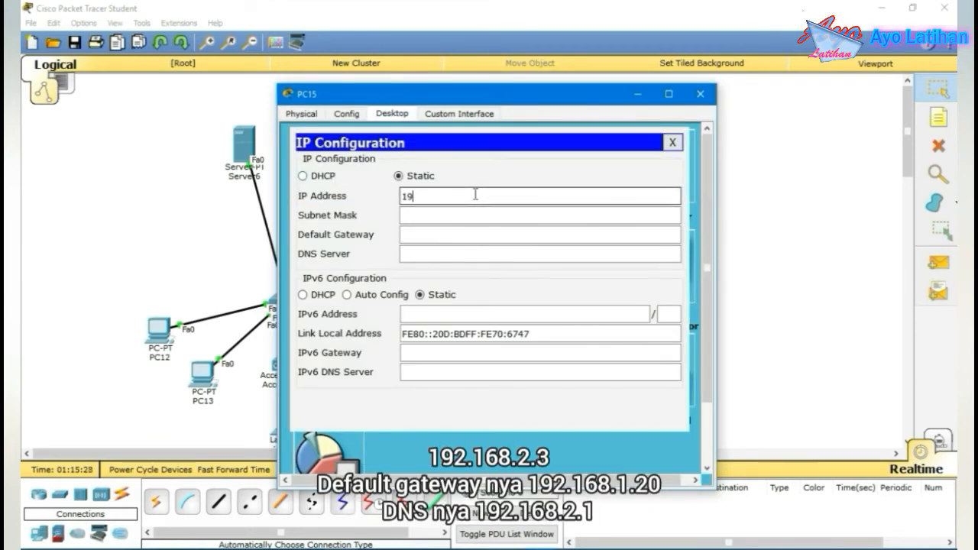
type("192.168.2.3")
Set PC15's default gateway to 192.168.2.10 and DNS server to 192.168.1.1, and close PC15's window.
left_click(445, 238)
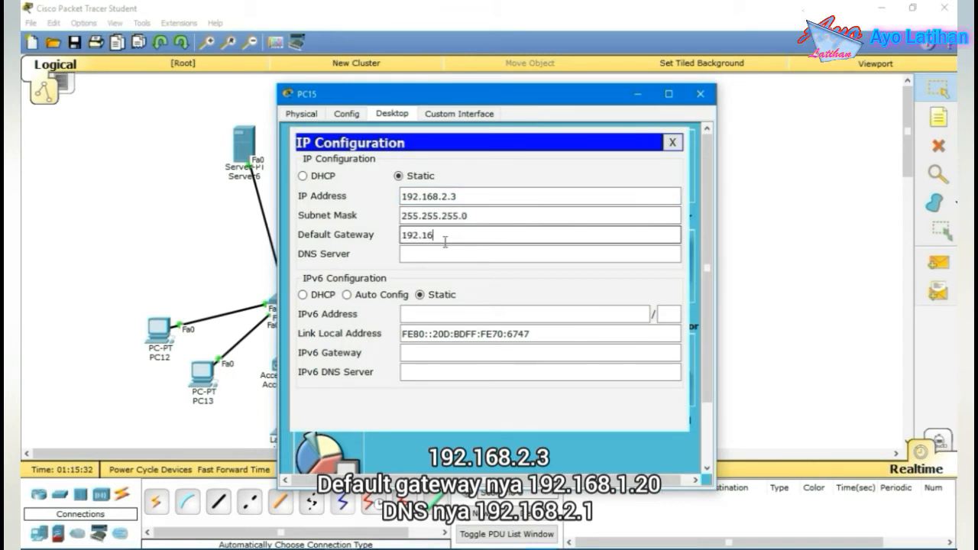
type("192.168.2.10")
left_click(429, 252)
type("19")
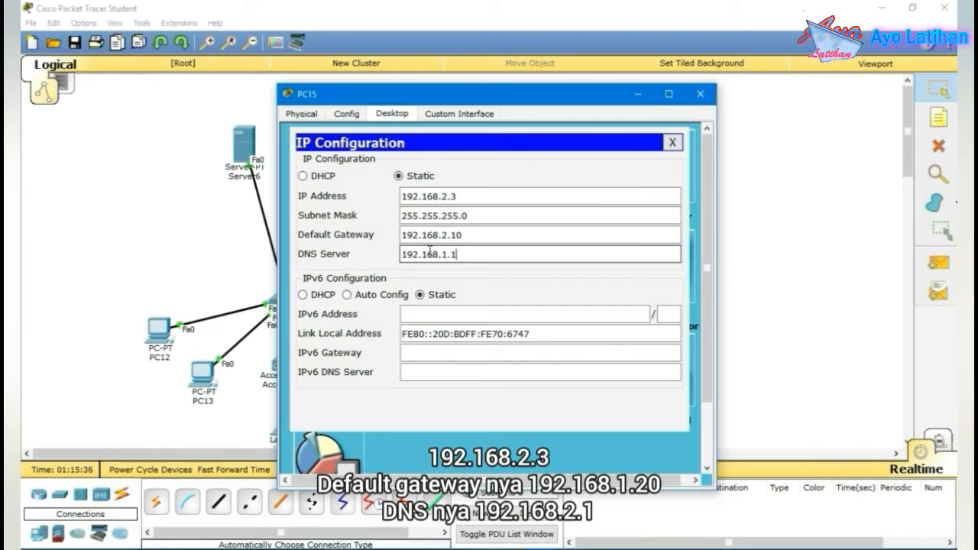
left_click(673, 143)
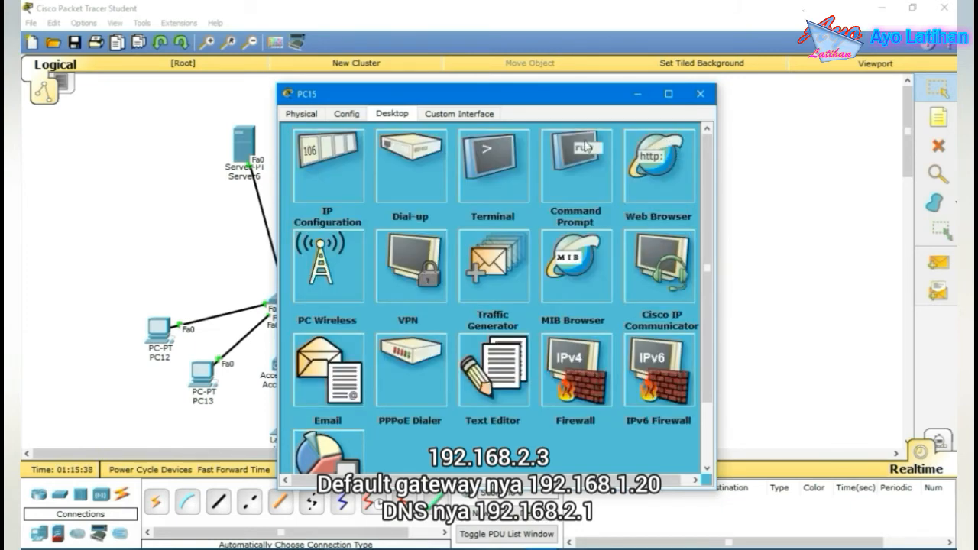
left_click(700, 93)
Enter yahoo.com as the domain name of Server7's email service.
left_click(495, 136)
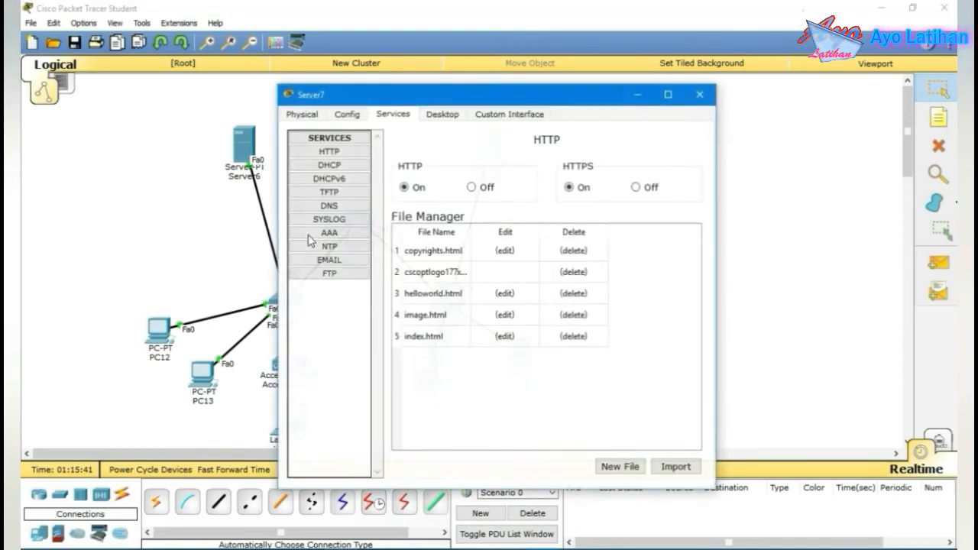
left_click(340, 260)
left_click(523, 199)
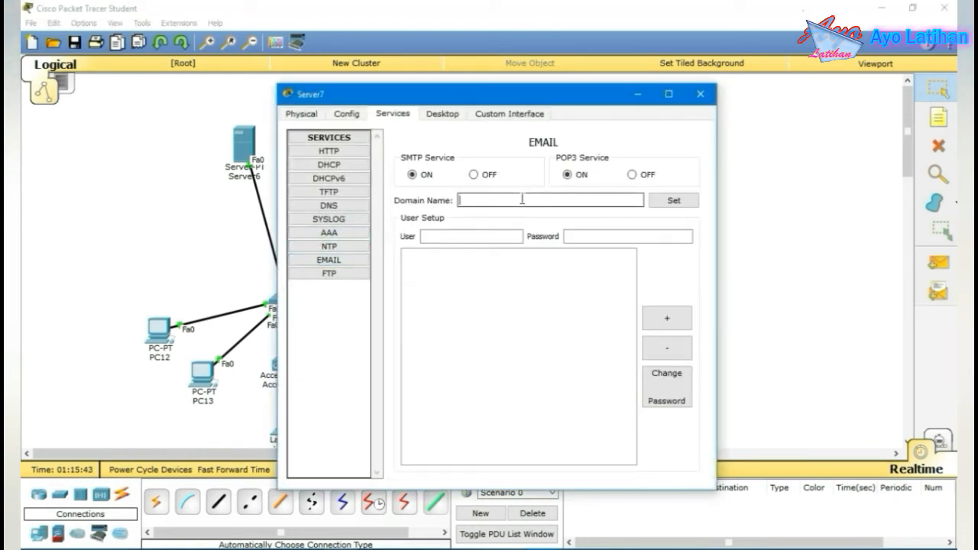
type("yahoo.com")
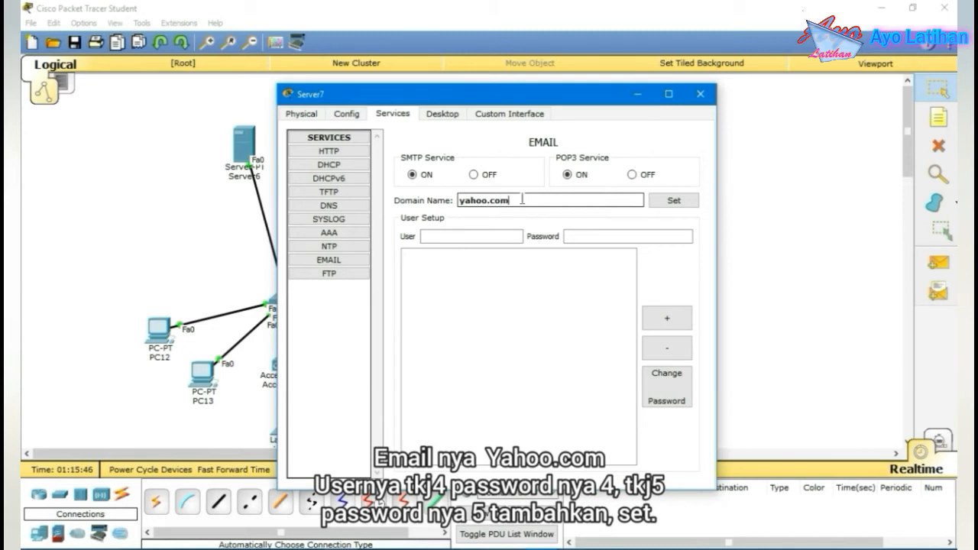
Add the mail user tkj4 with its account password to Server7's email service.
left_click(464, 237)
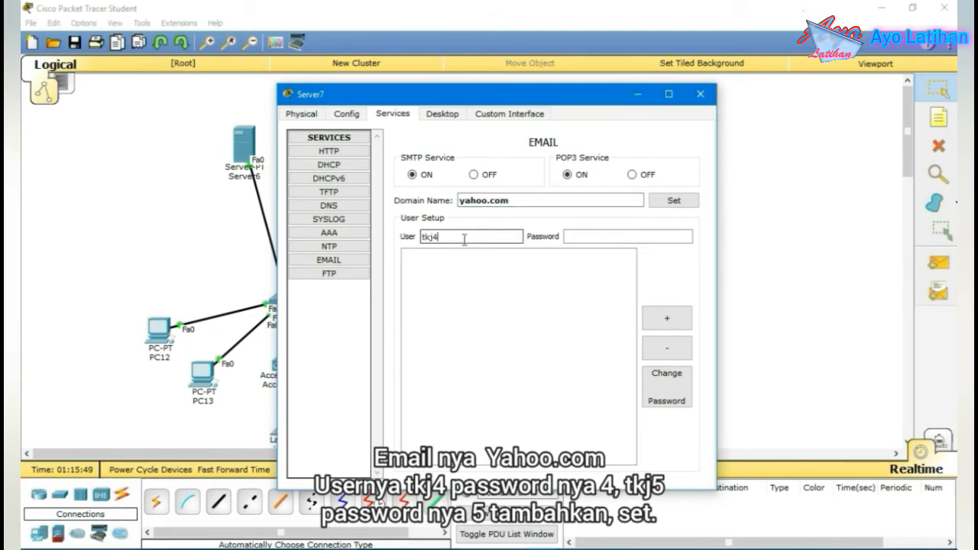
left_click(625, 237)
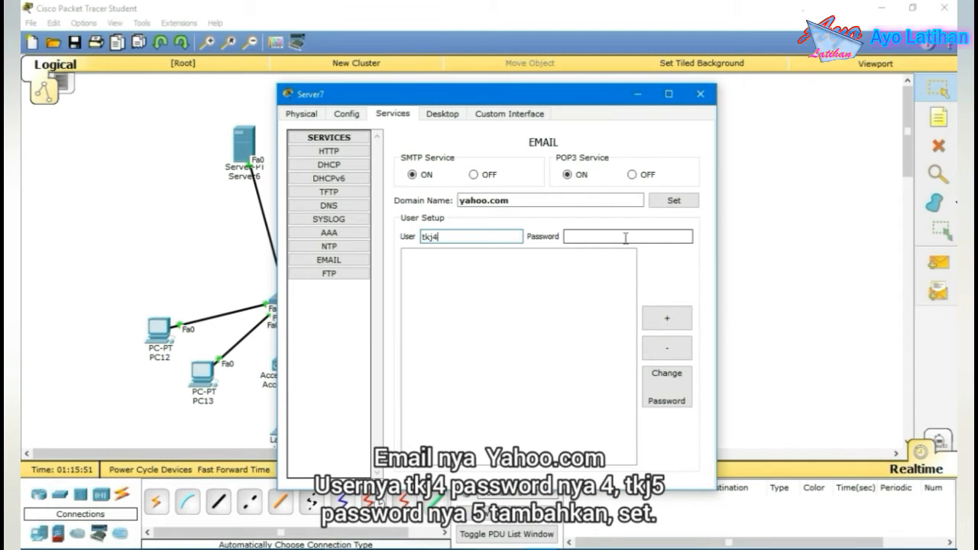
left_click(625, 237)
type("4")
left_click(667, 319)
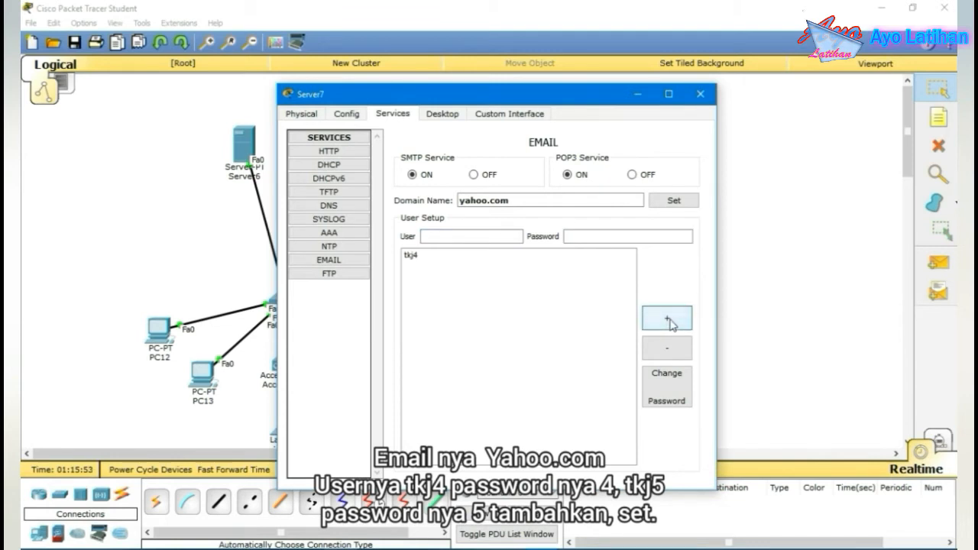
left_click(514, 255)
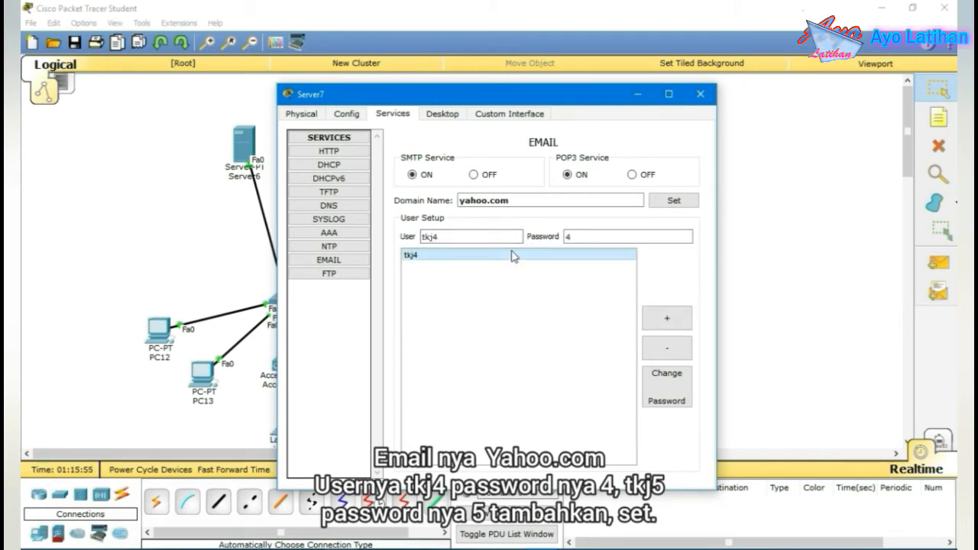
left_click(682, 319)
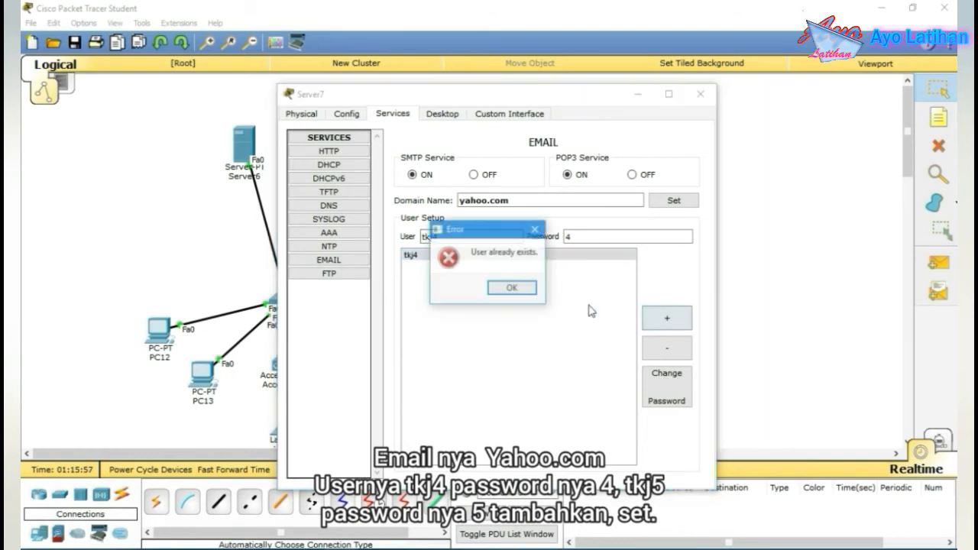
left_click(538, 230)
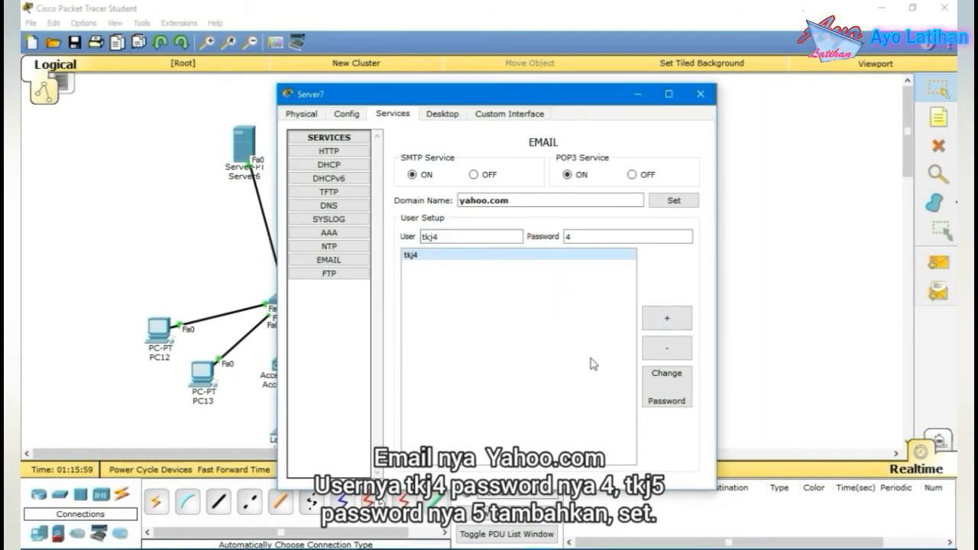
left_click(657, 356)
left_click(665, 318)
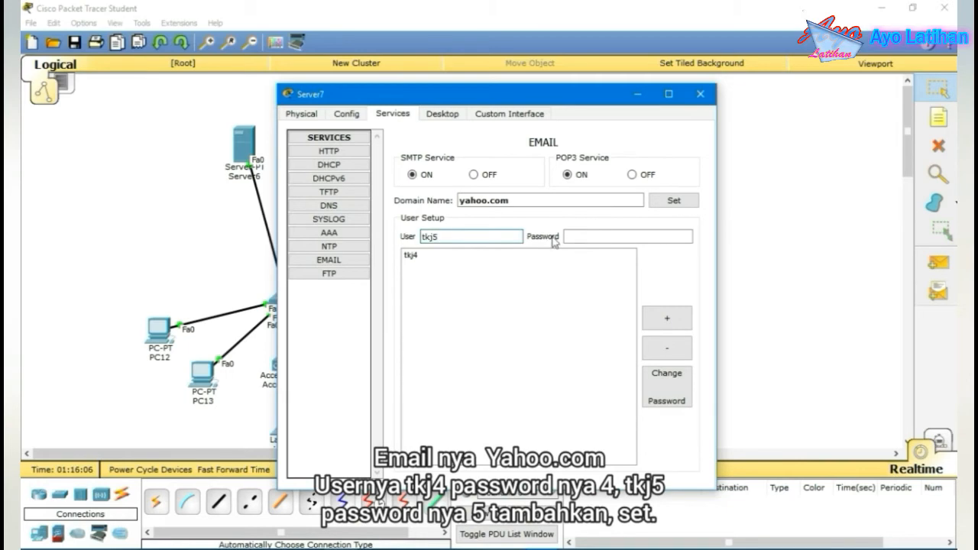
Add the mail user tkj5 with its account password, apply the email domain name, and close Server7's window.
left_click(589, 233)
type("5")
left_click(649, 321)
left_click(673, 200)
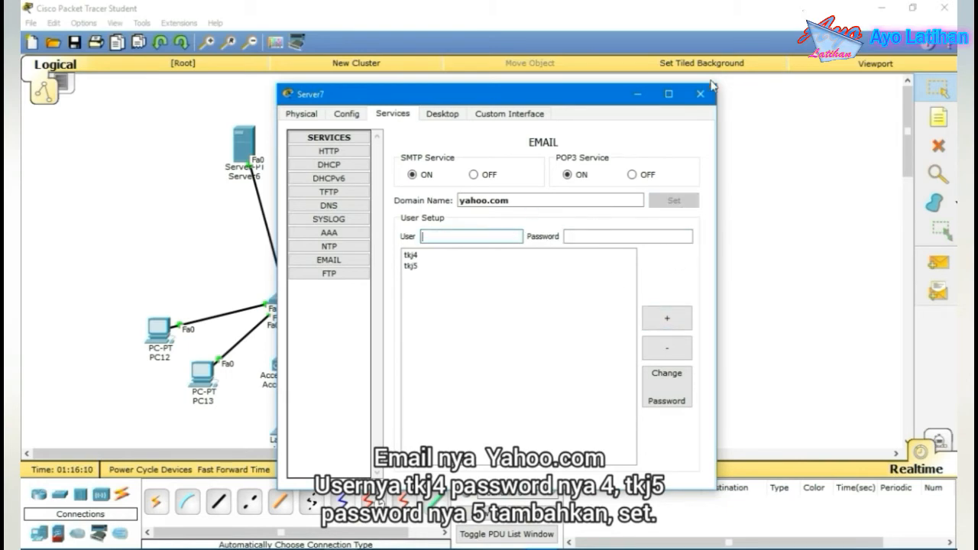
left_click(700, 94)
In PC14's mail configuration, enter tkj4 as the user's name and fill in the email address.
left_click(426, 370)
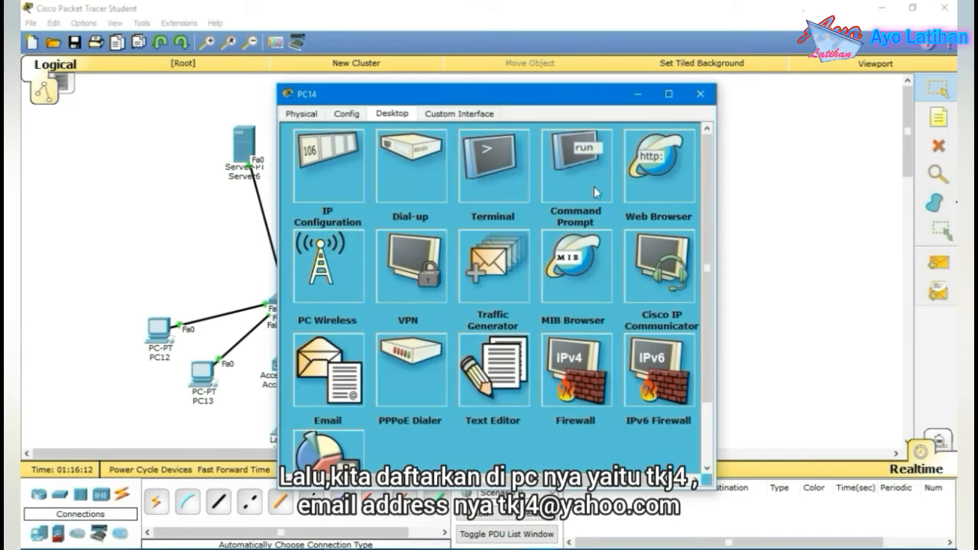
left_click(327, 363)
left_click(413, 210)
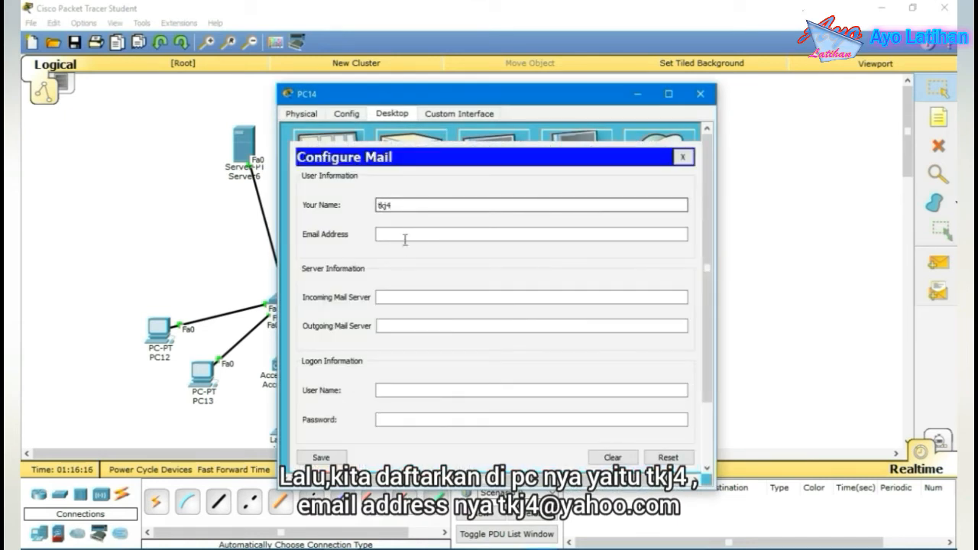
left_click(398, 237)
type("tkj4@y")
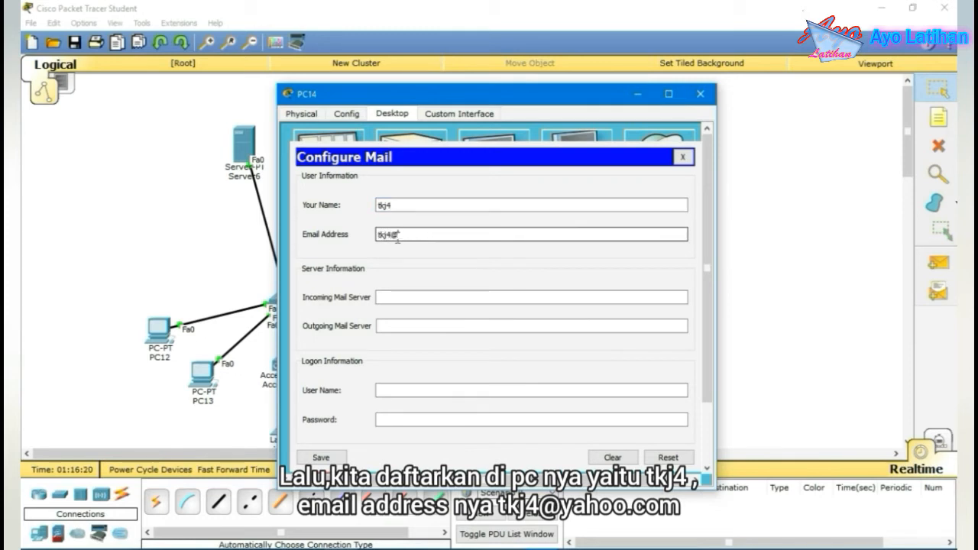
type("ahoo.com")
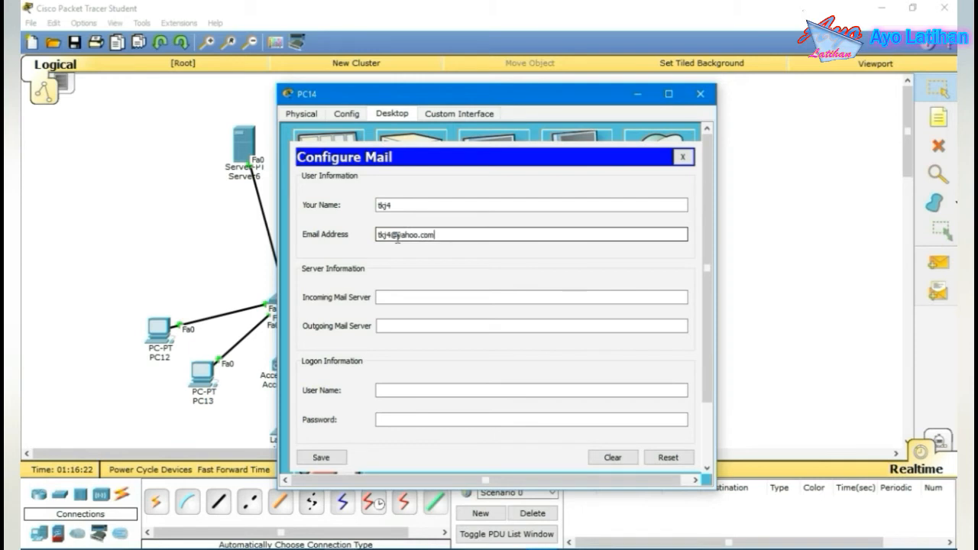
Set both the incoming and outgoing mail server on PC14 to 192.168.2.1.
left_click(413, 299)
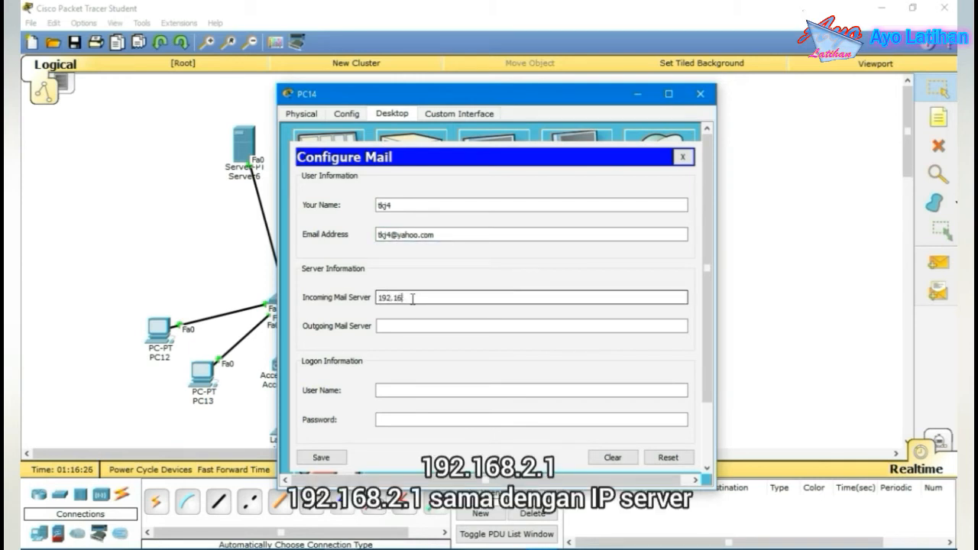
type("192.168.2.1")
left_click(416, 326)
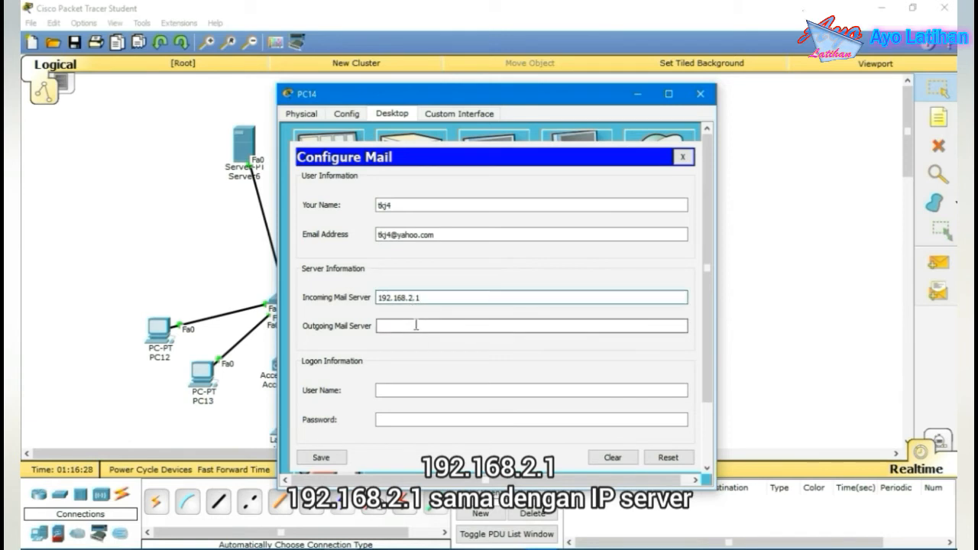
type("1")
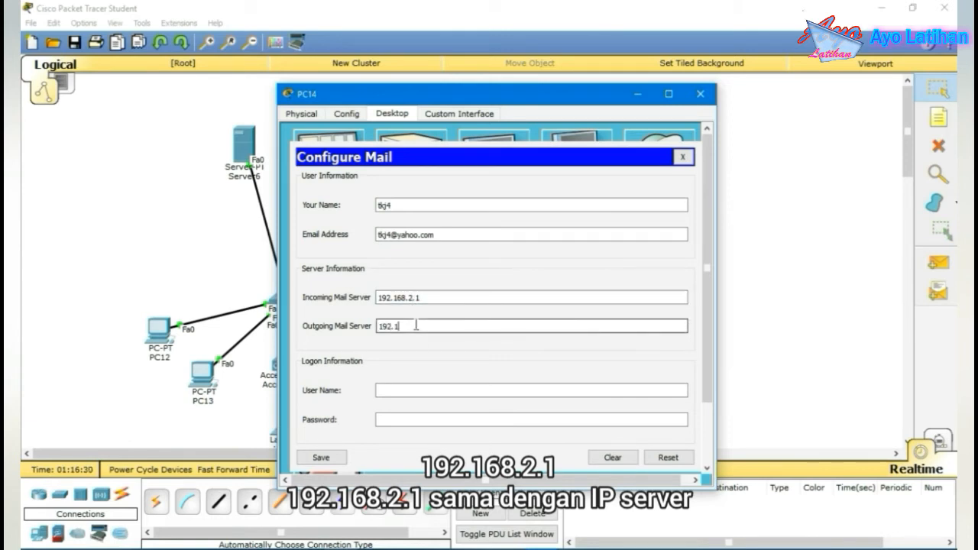
type("868.2.1")
Enter the logon user name tkj4 and the account password, save PC14's mail settings, and close its window.
left_click(378, 390)
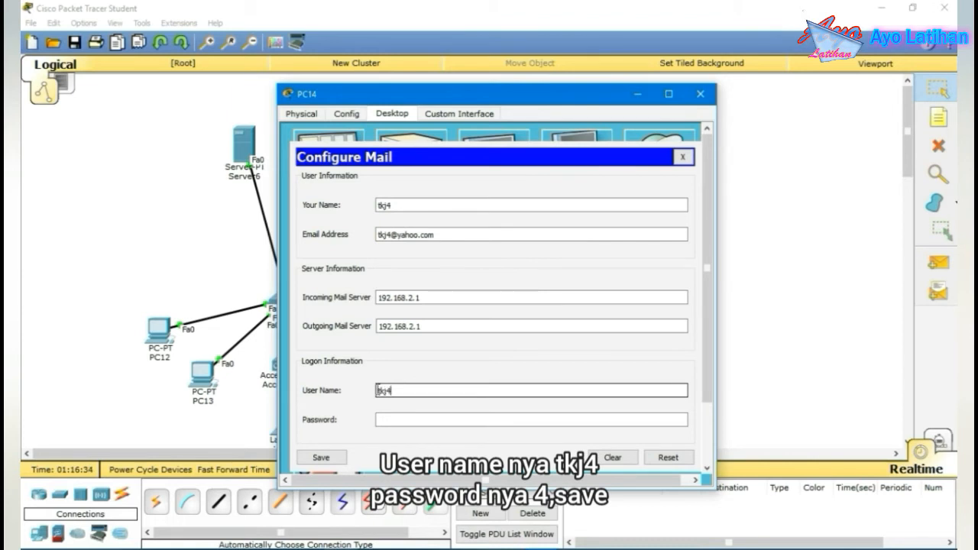
left_click(380, 419)
type("4")
left_click(327, 457)
left_click(684, 157)
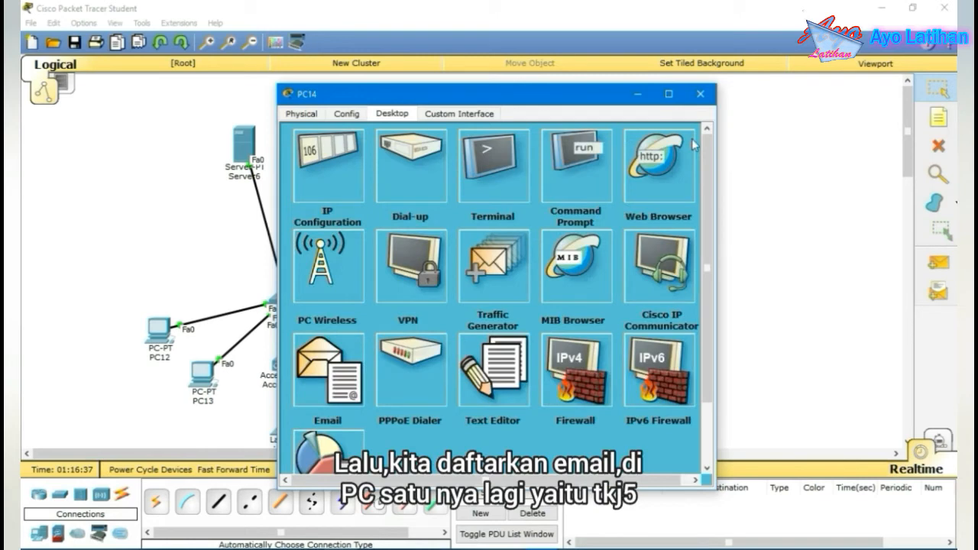
left_click(700, 93)
In PC15's mail configuration, enter tkj5 as the user's name and fill in the email address.
left_click(518, 348)
left_click(342, 359)
left_click(447, 205)
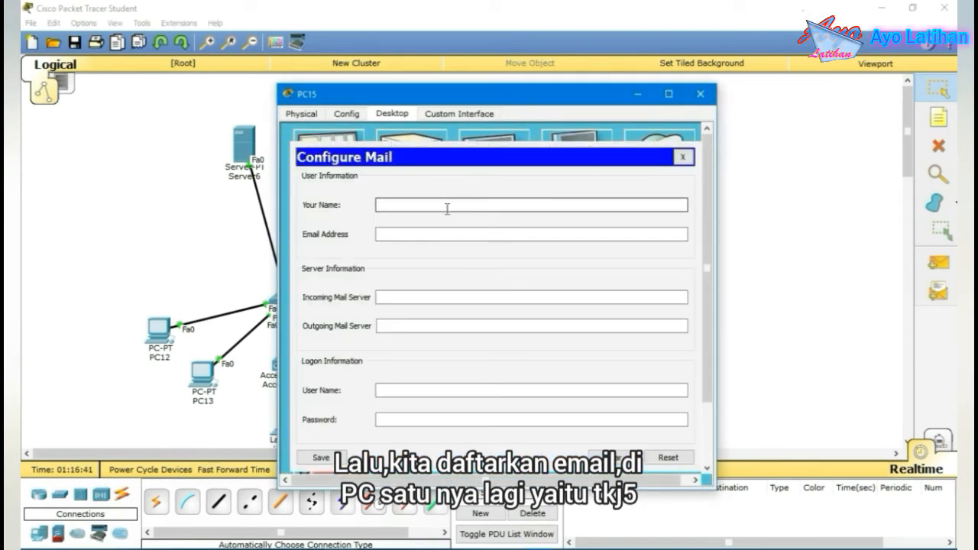
type("tkj5")
left_click(424, 235)
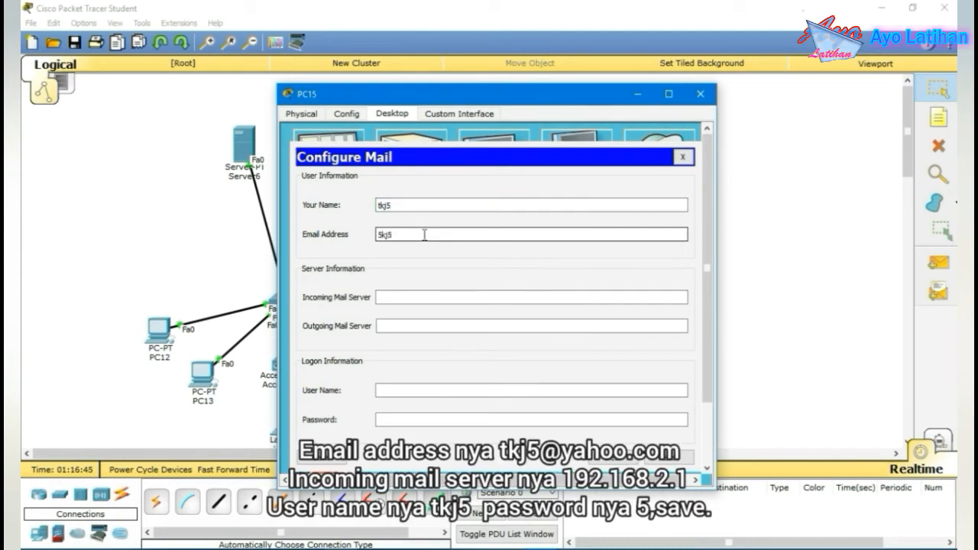
type("tkj5@yahoo.com")
Set both the incoming and outgoing mail server on PC15 to 192.168.2.1.
left_click(408, 297)
type("192.168.2.1")
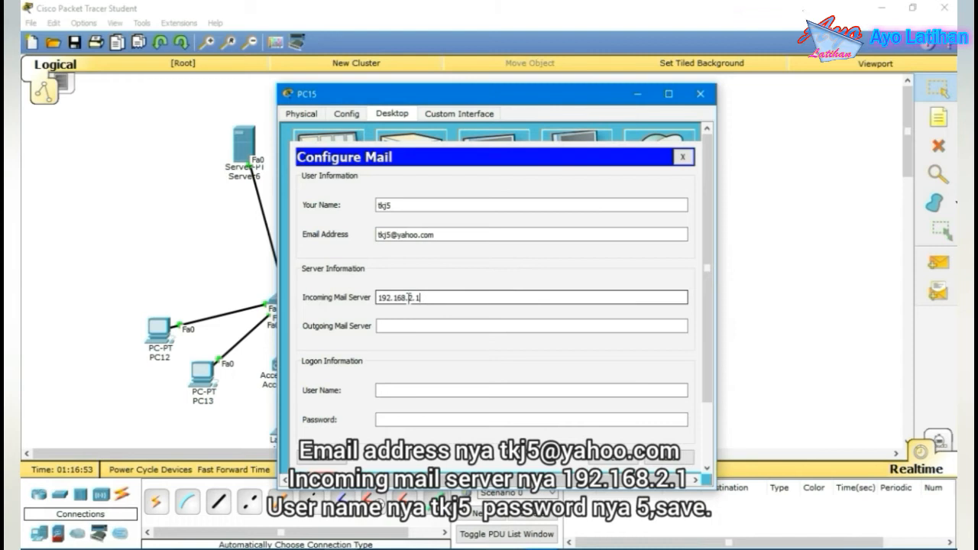
left_click(387, 321)
type("192.168.2.1")
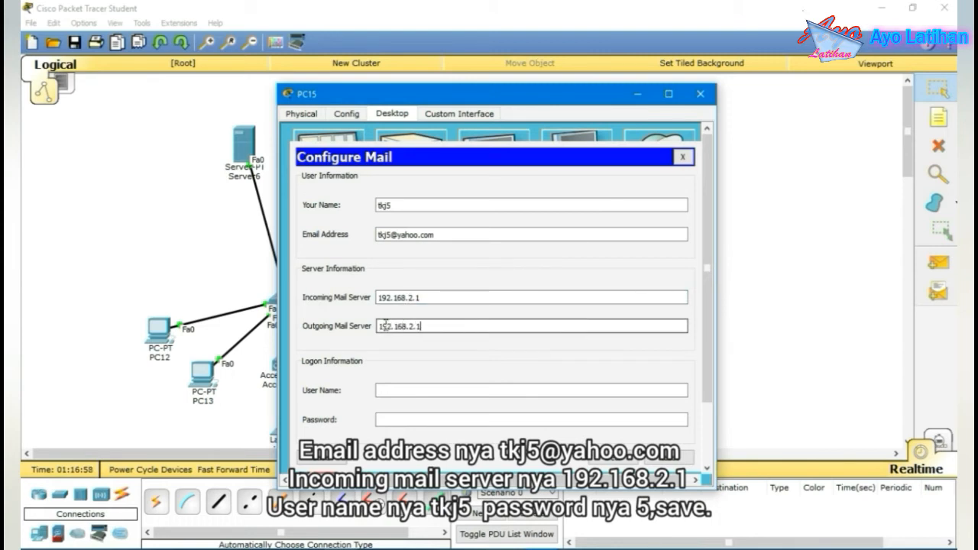
Enter the logon user name tkj5 and the account password, save PC15's mail settings, and close its window.
left_click(419, 386)
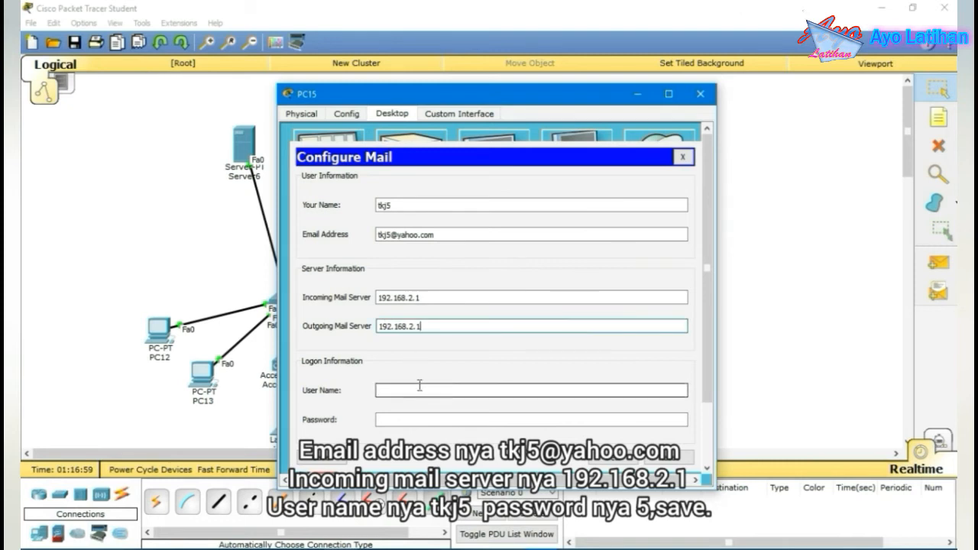
type("tkj5")
left_click(404, 423)
type("5")
left_click(329, 466)
left_click(700, 94)
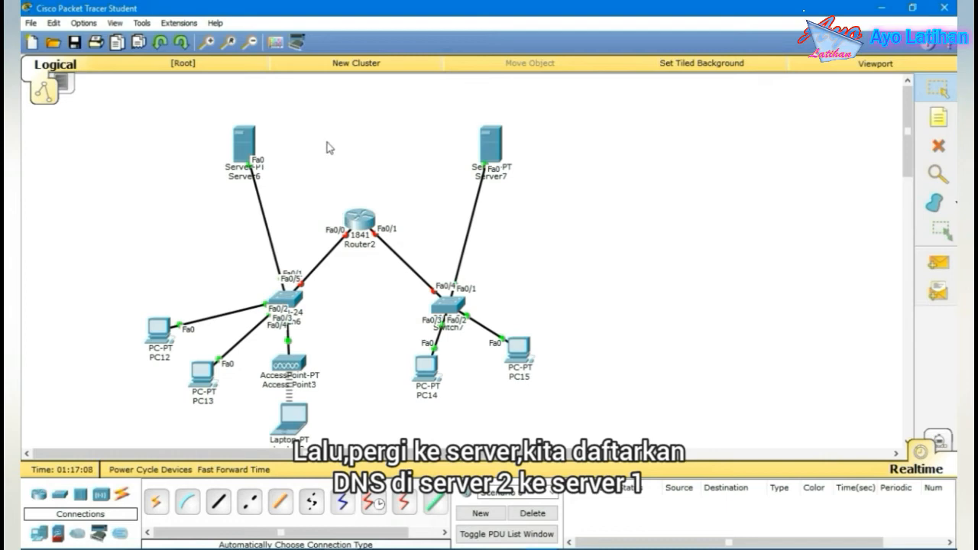
Add a DNS A record named tkj.com with address 192.168.2.1 on Server6.
left_click(243, 142)
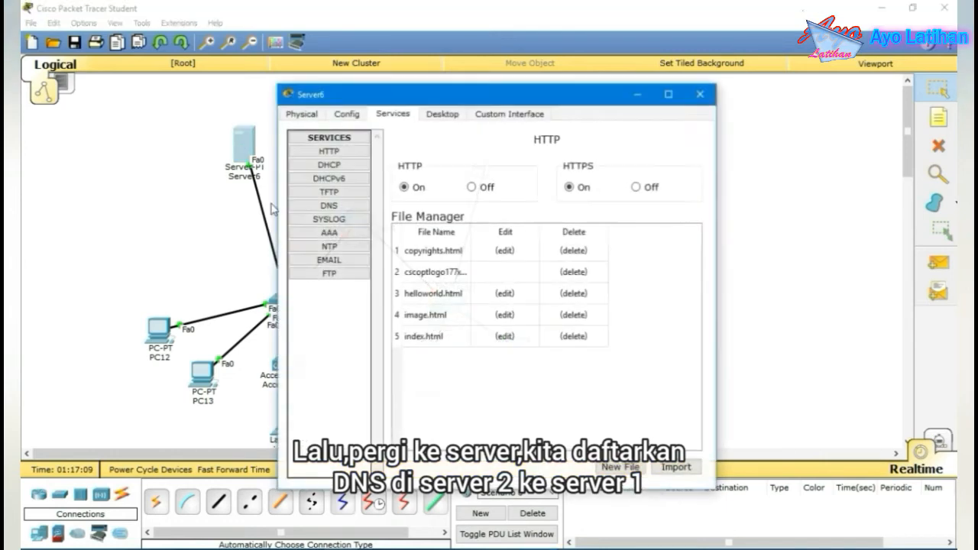
left_click(329, 206)
left_click_drag(441, 102, 185, 117)
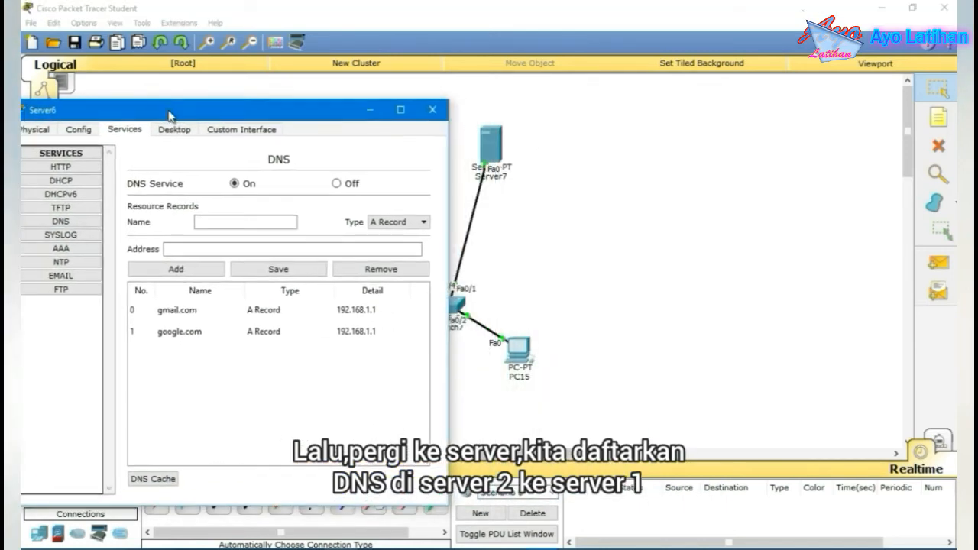
left_click(251, 220)
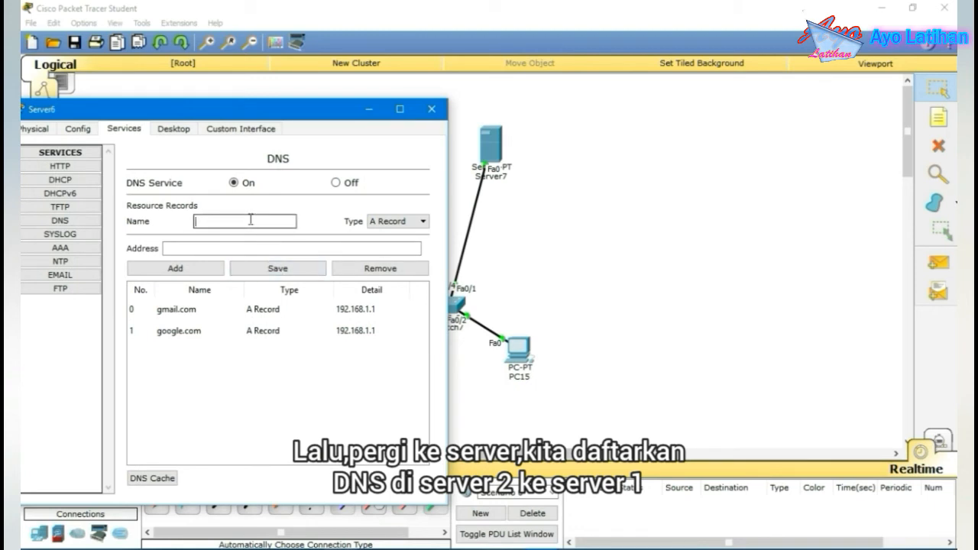
key("BackSpace")
key("BackSpace")
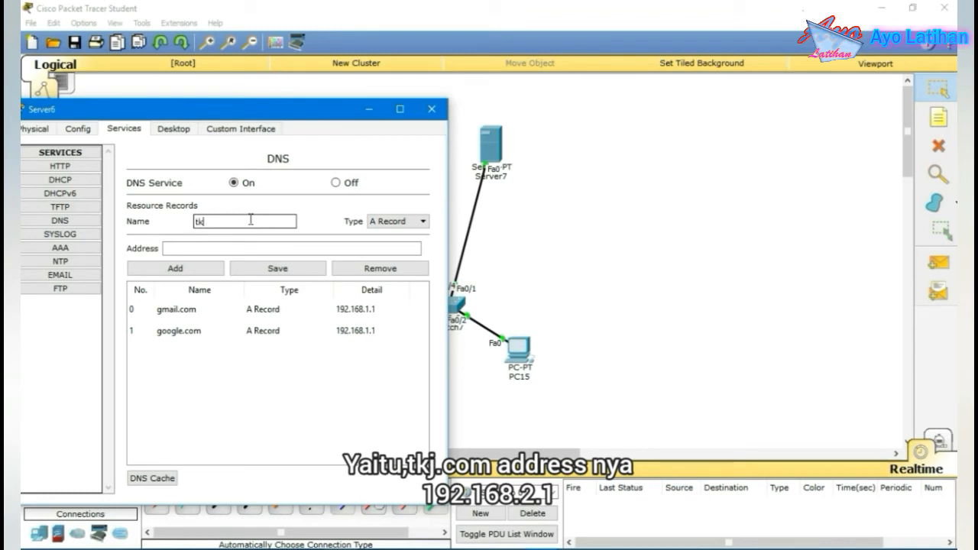
left_click(211, 249)
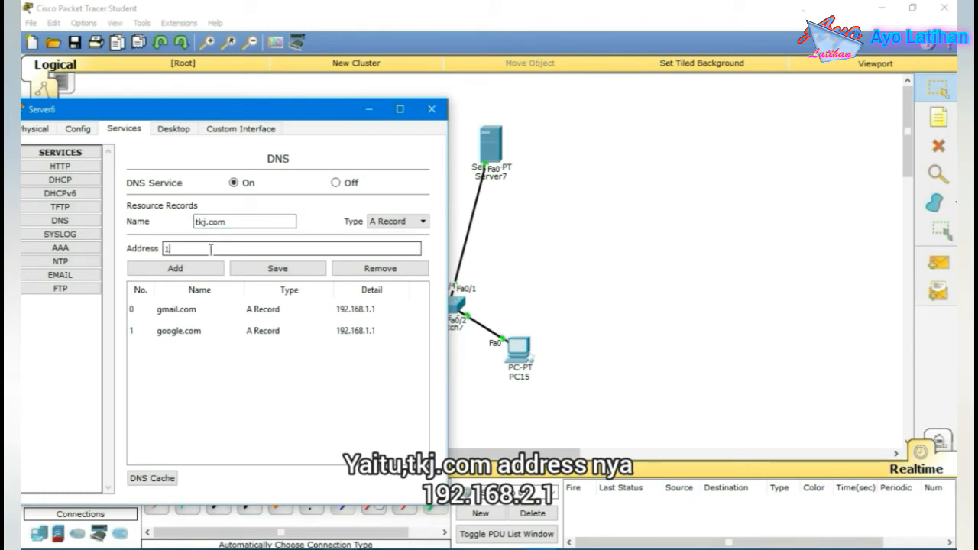
type("192.168.2.1")
left_click(195, 268)
Add a DNS A record named smk.com with address 192.168.2.1 on Server6 and close its window.
left_click(235, 220)
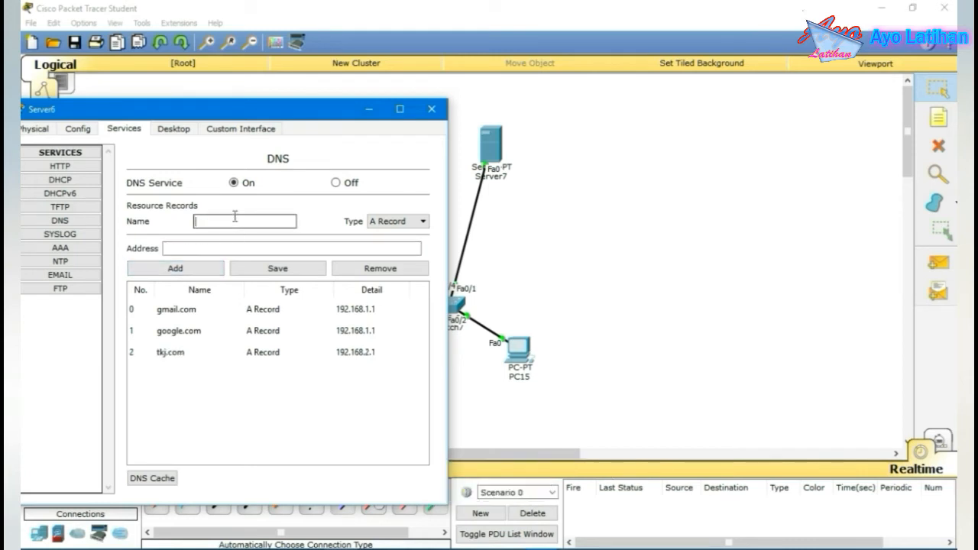
type("smk.com")
left_click(218, 248)
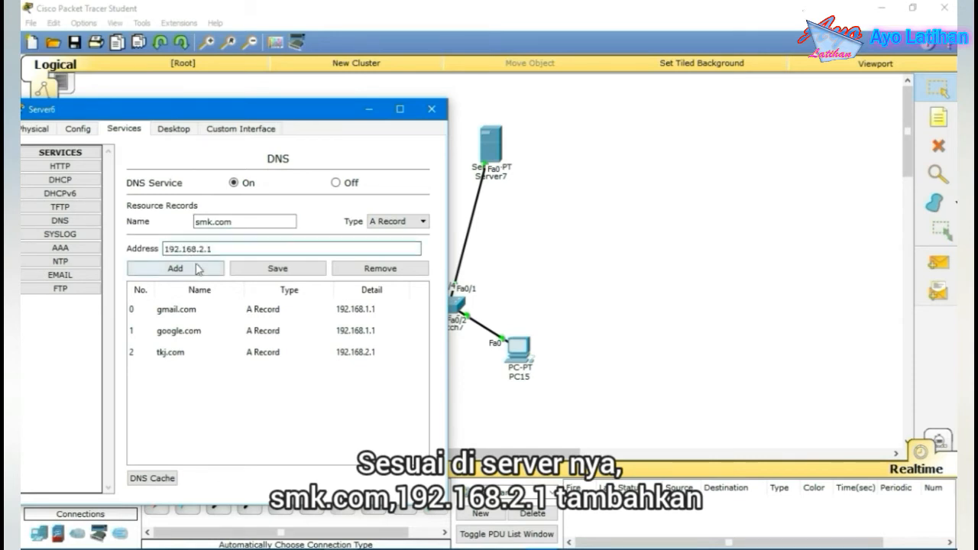
left_click(205, 268)
left_click(430, 111)
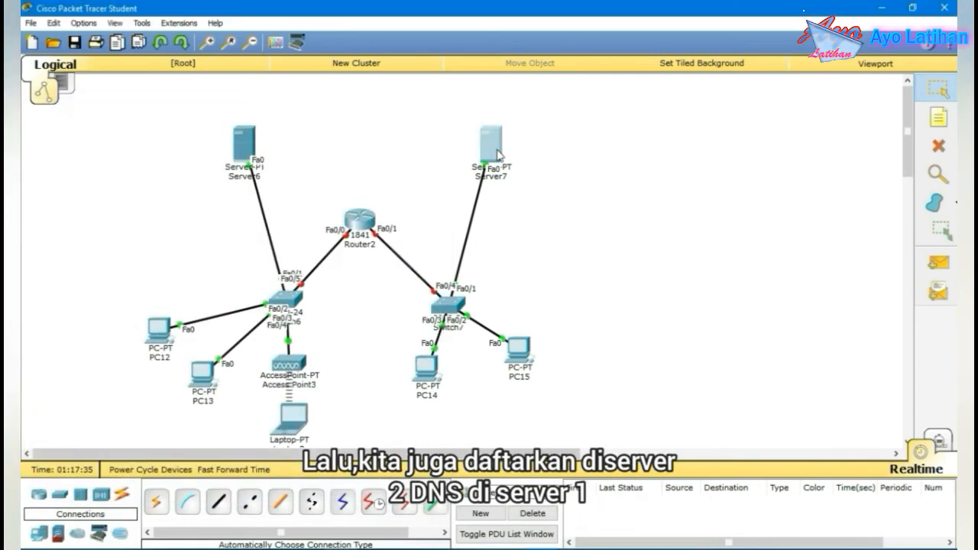
Rename the tkj record in Server7's DNS service to tkj.com and save it.
left_click(493, 149)
left_click(441, 113)
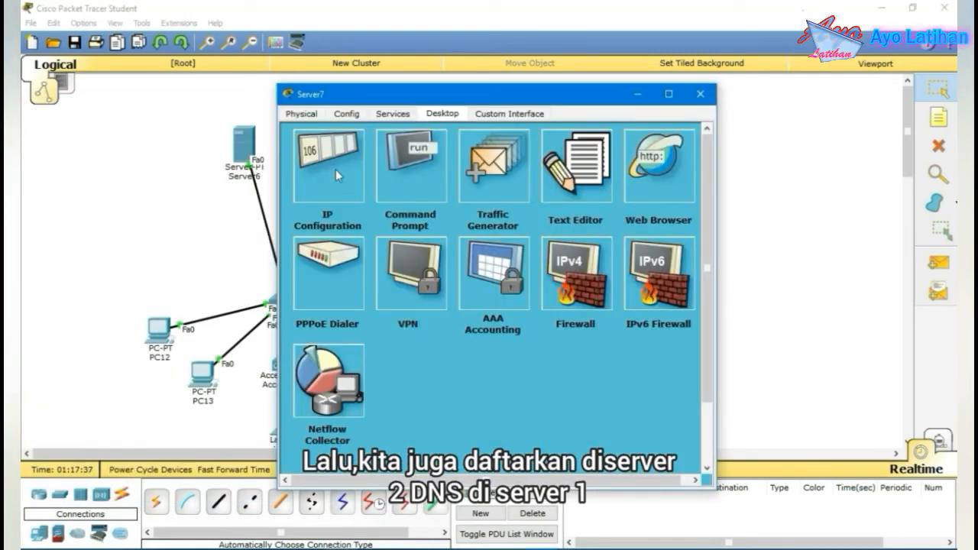
left_click(392, 114)
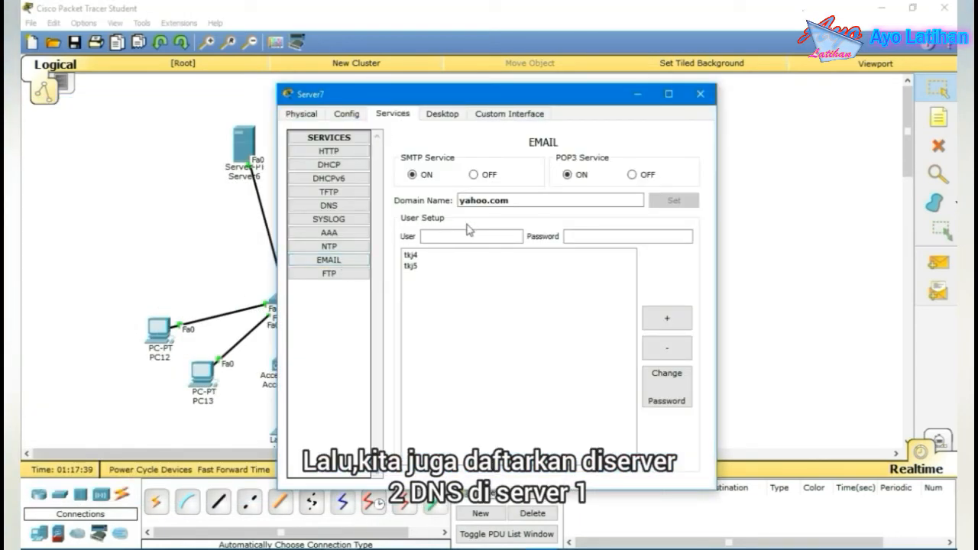
left_click(328, 205)
left_click_drag(425, 94, 491, 90)
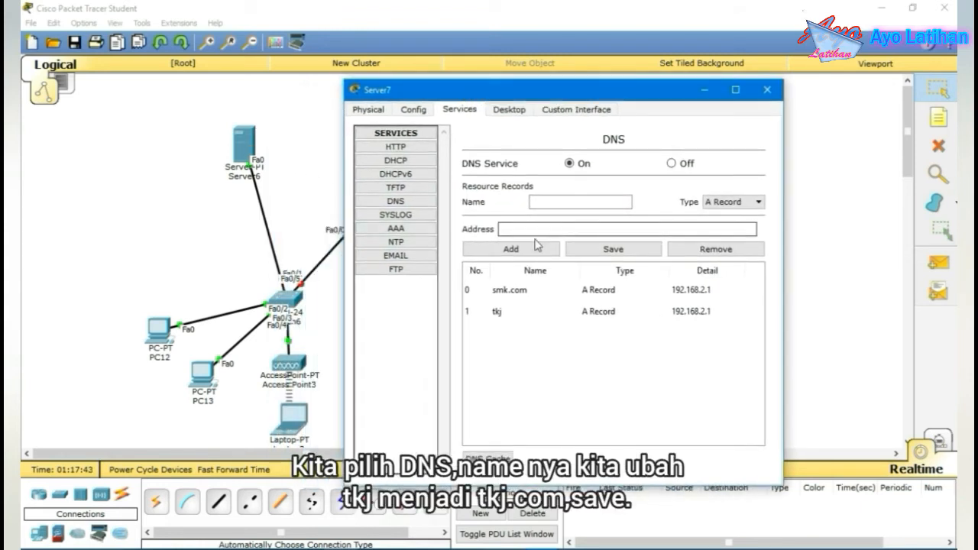
left_click(563, 203)
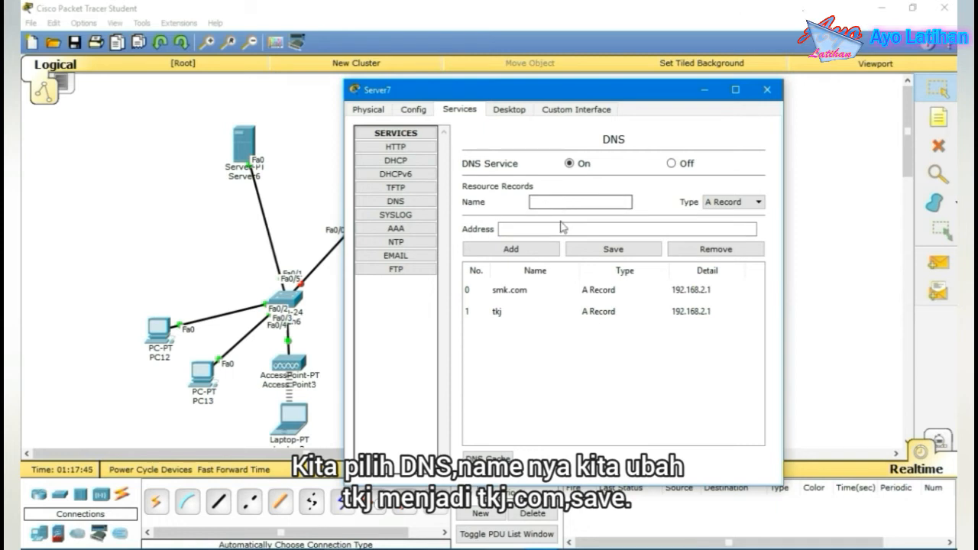
left_click(532, 313)
left_click(548, 208)
type(".com")
left_click(631, 250)
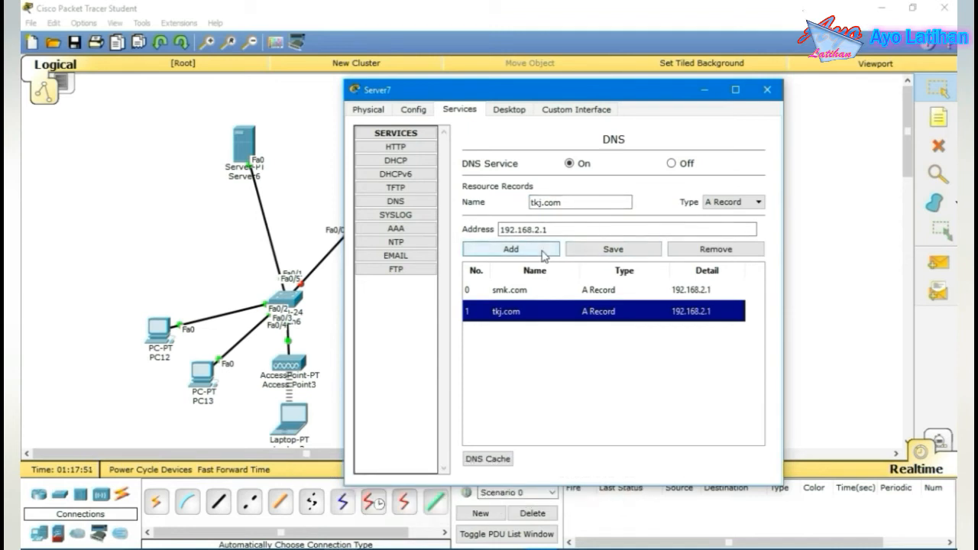
Add a DNS A record named gmail.com with address 192.168.1.1 on Server7.
left_click_drag(593, 202, 529, 202)
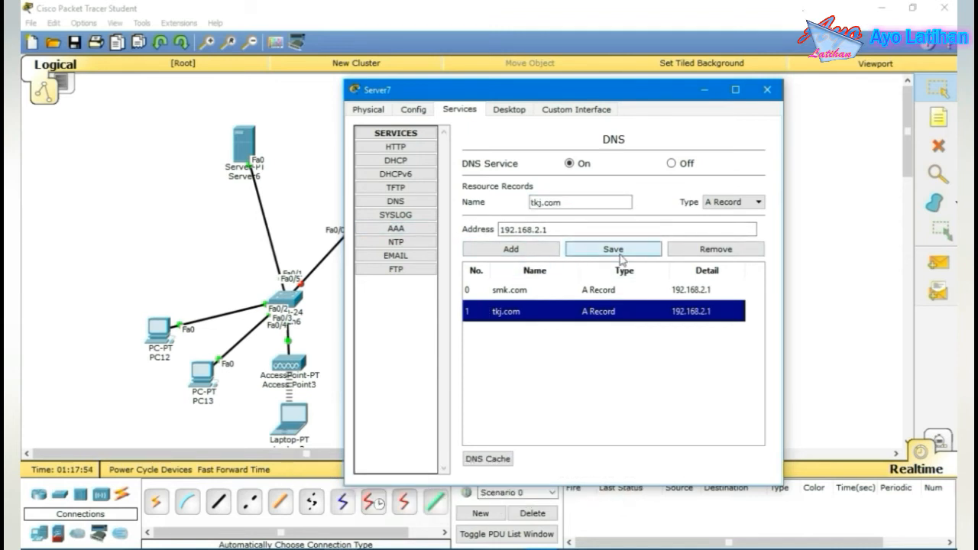
type("gmail.")
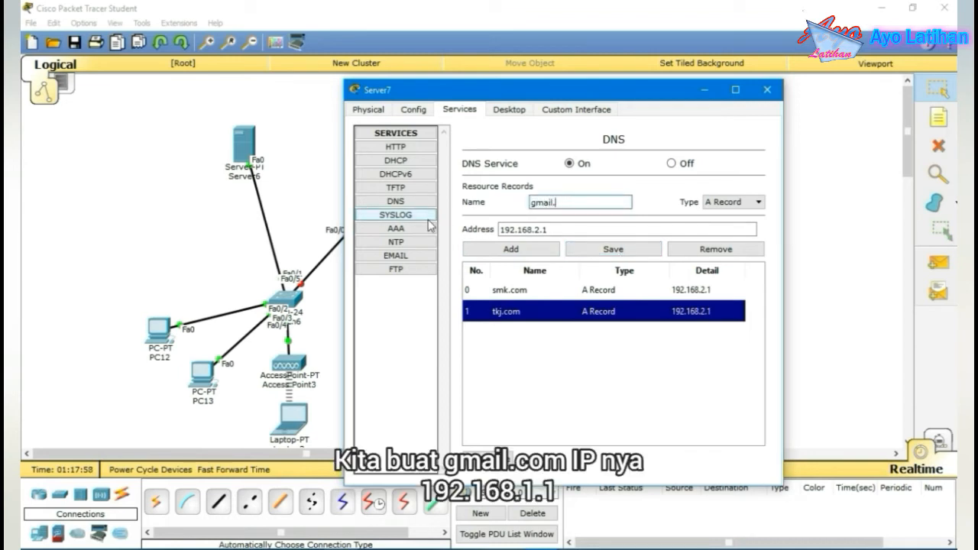
type("com")
left_click(548, 229)
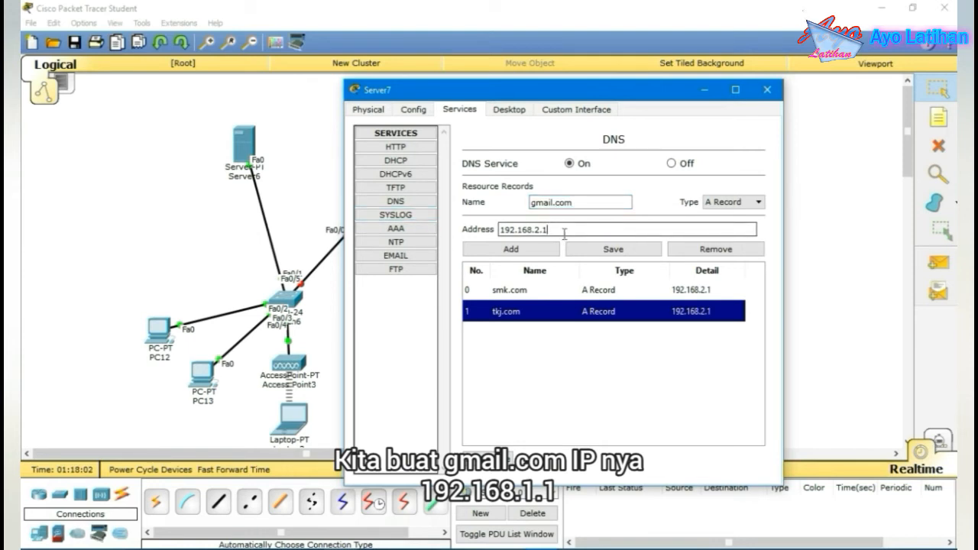
type(",1")
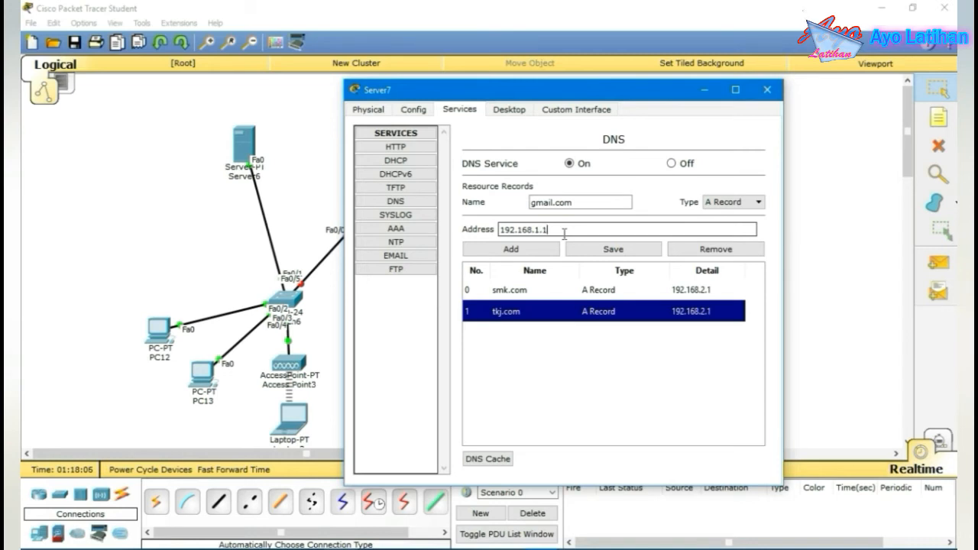
left_click(511, 250)
Add a DNS A record named google.com with address 192.168.1.1 on Server7 and close its window.
left_click(581, 202)
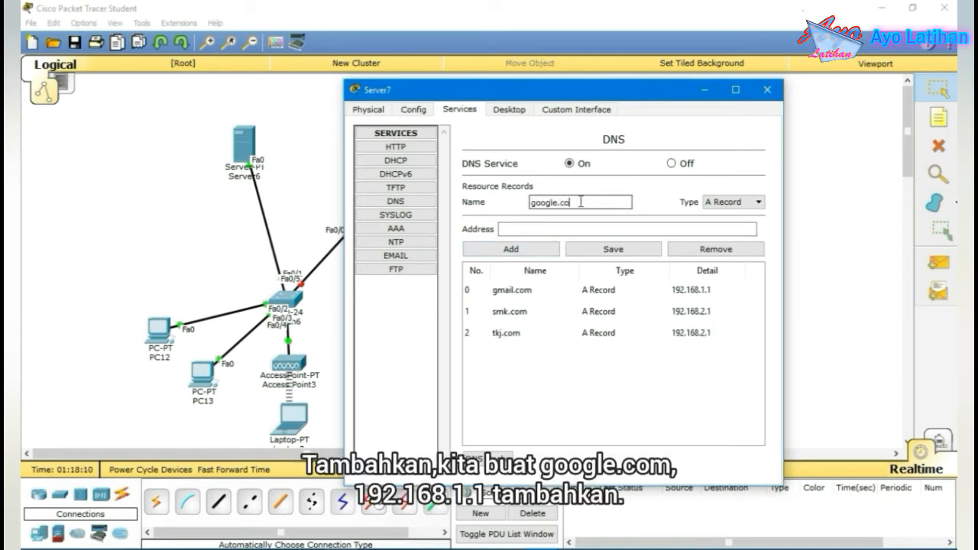
left_click(526, 231)
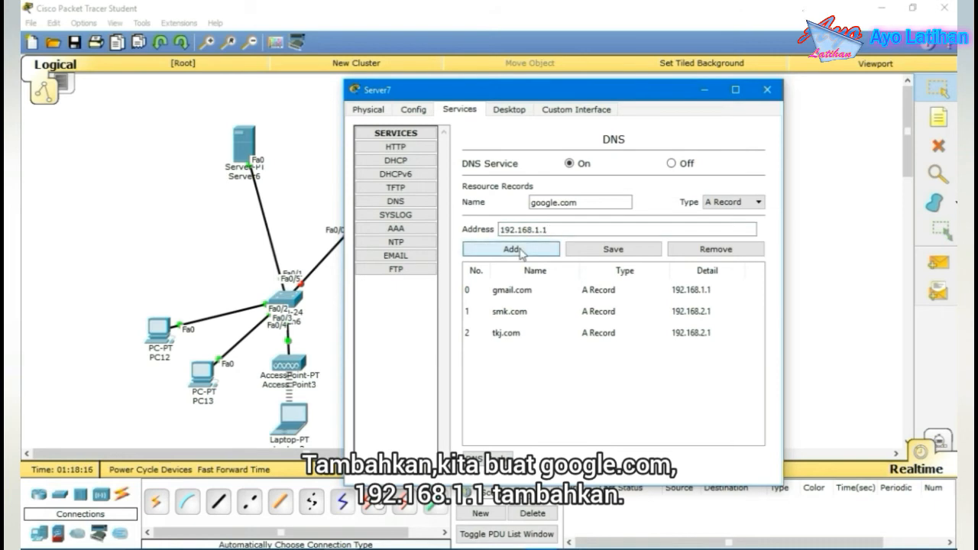
left_click(522, 251)
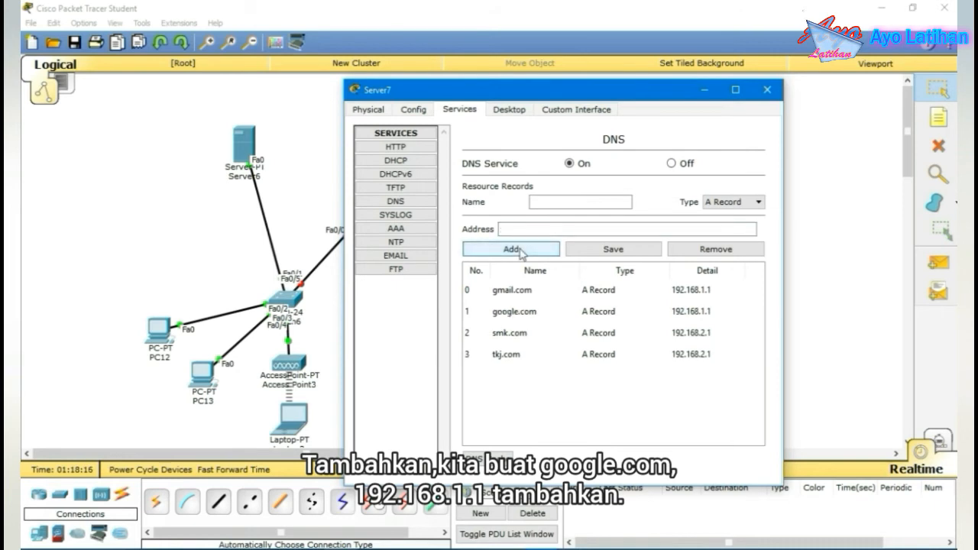
left_click(416, 255)
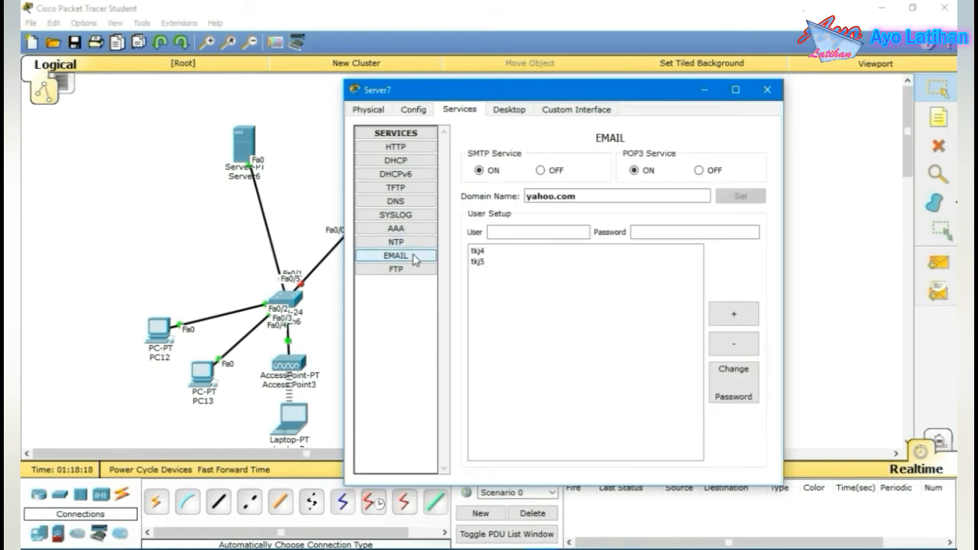
left_click(768, 90)
Turn on Router2's FastEthernet0/0 port and give it IP address 192.168.1.10 with subnet mask 255.255.255.0.
left_click(359, 222)
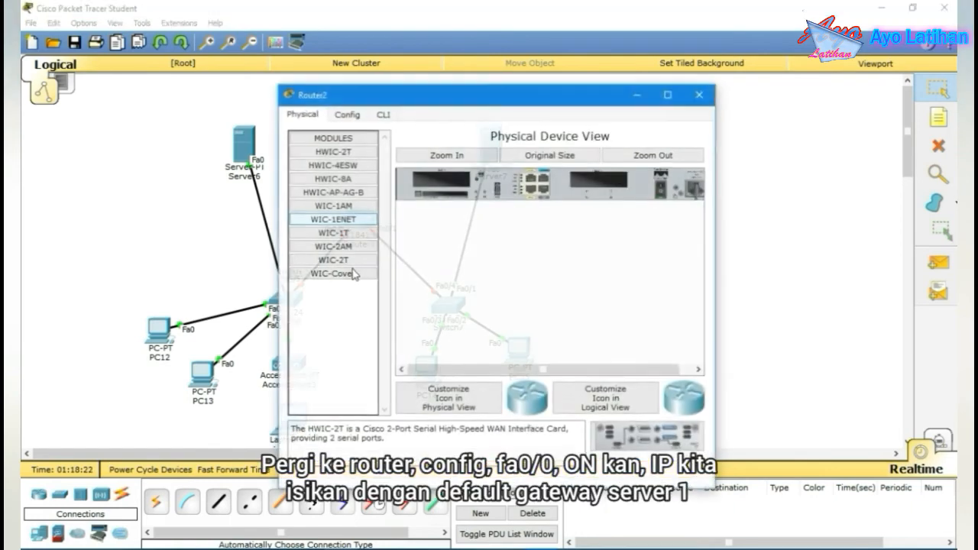
left_click(346, 113)
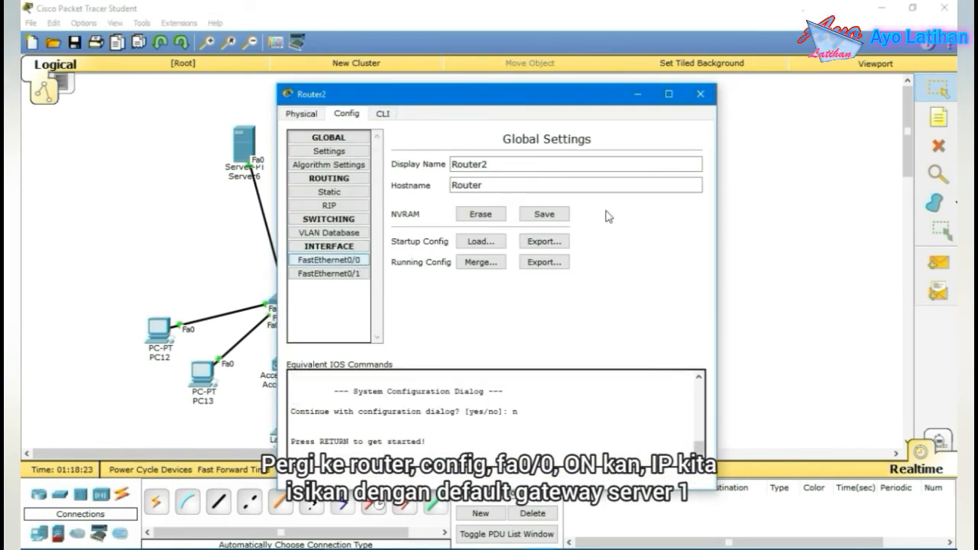
left_click(355, 262)
left_click(683, 153)
left_click(607, 229)
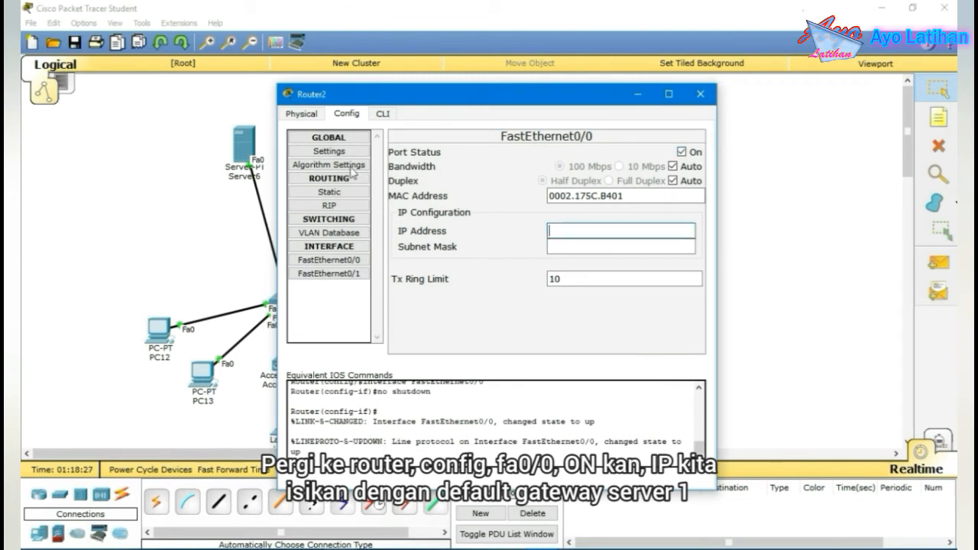
type("1")
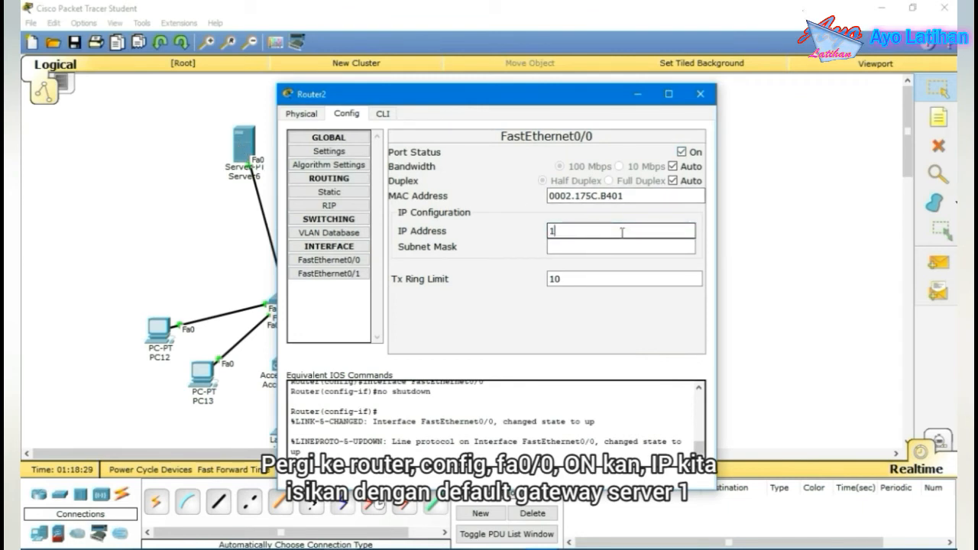
type("92.168.1.10")
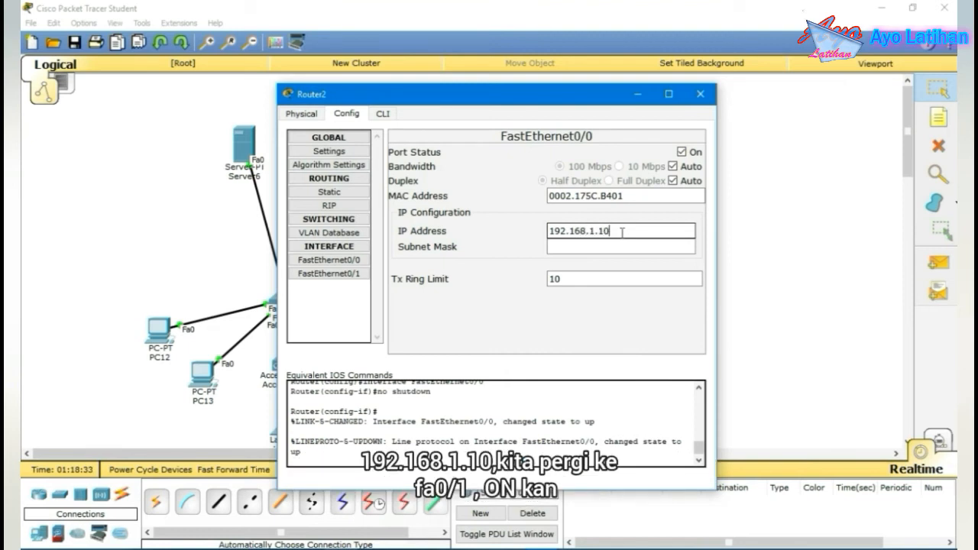
left_click(584, 247)
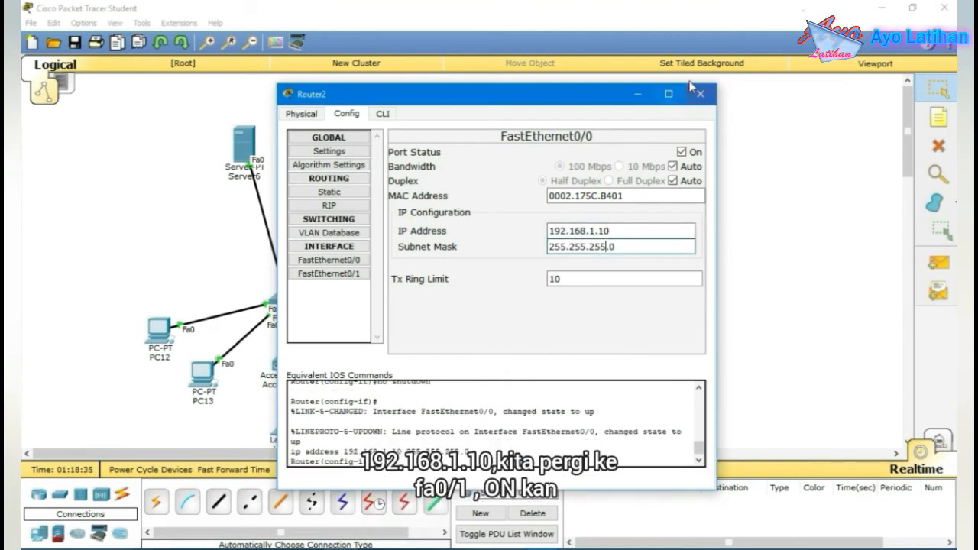
Turn on Router2's FastEthernet0/1 port, assign IP address 192.168.2.10 with mask 255.255.255.0, and close the router window.
left_click(346, 273)
left_click_drag(430, 94, 180, 94)
left_click(431, 151)
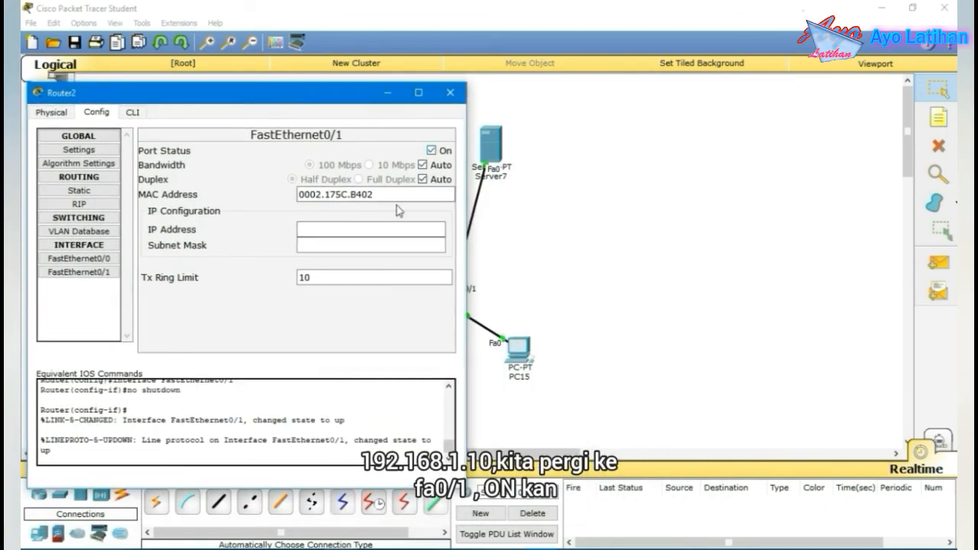
left_click(371, 229)
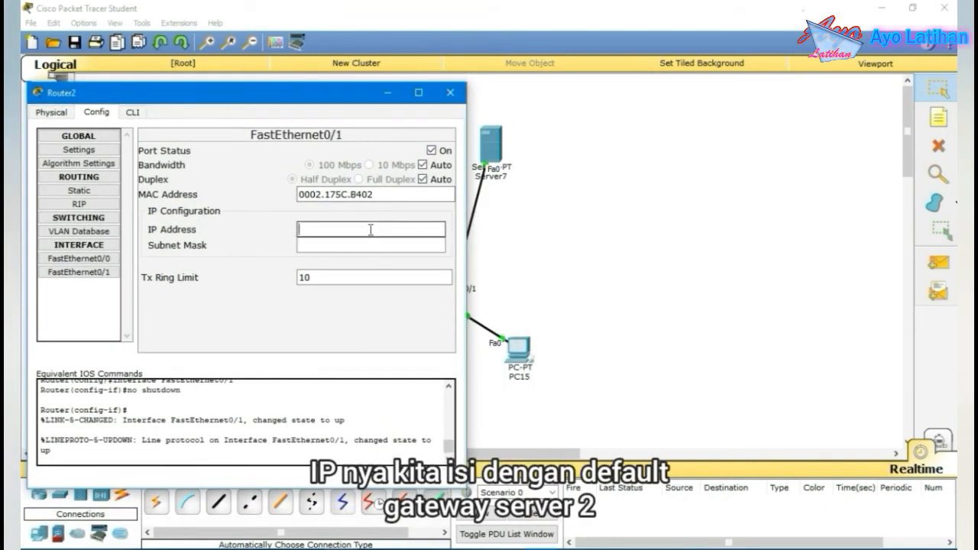
type("192.168.")
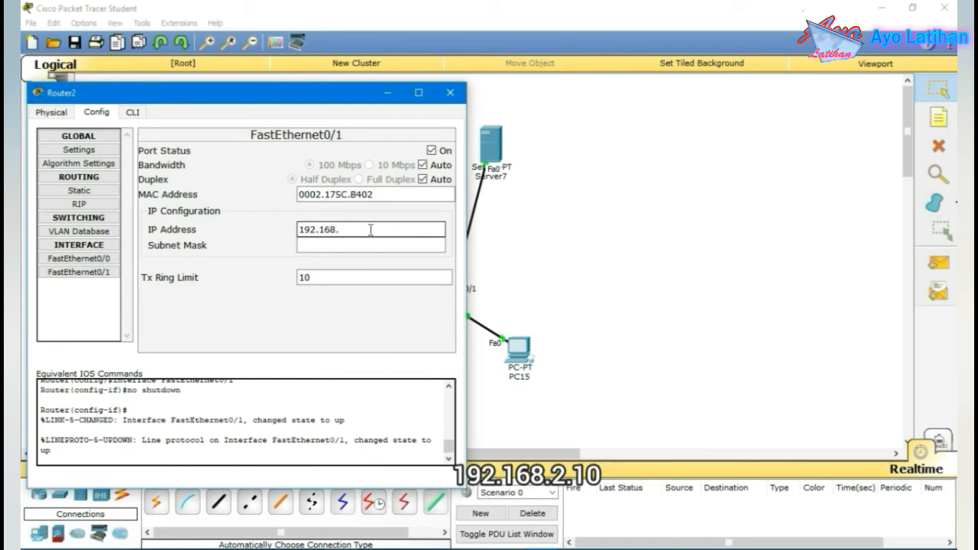
type("2.10")
left_click(370, 244)
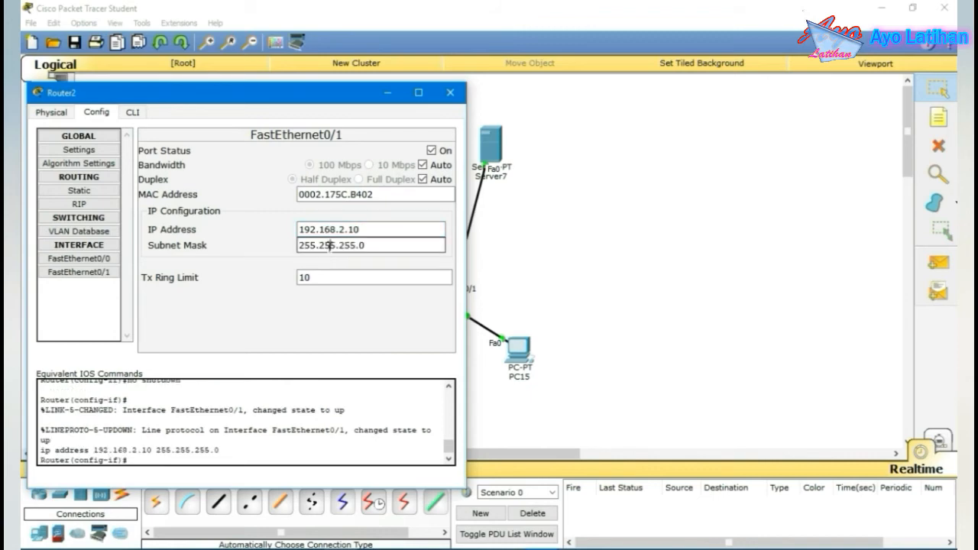
left_click(450, 92)
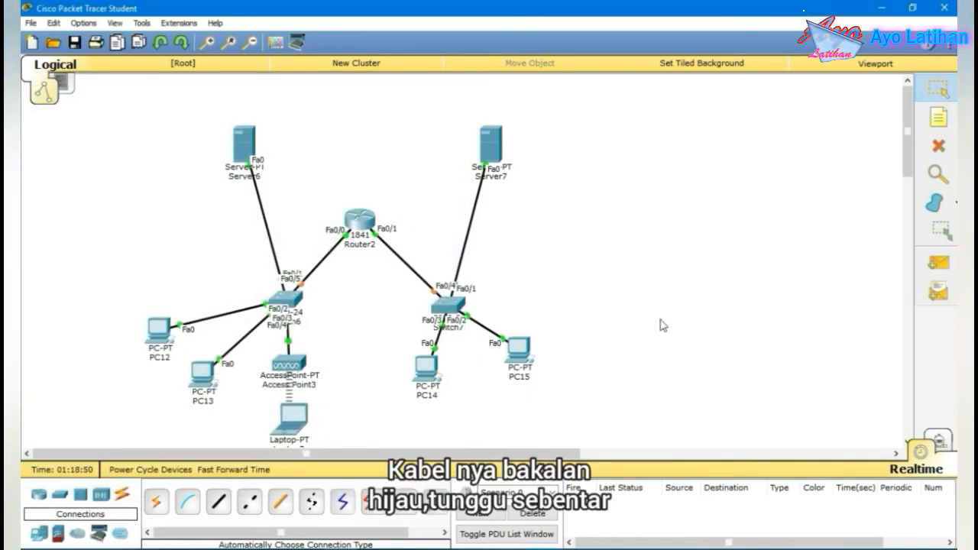
left_click(163, 333)
left_click(653, 163)
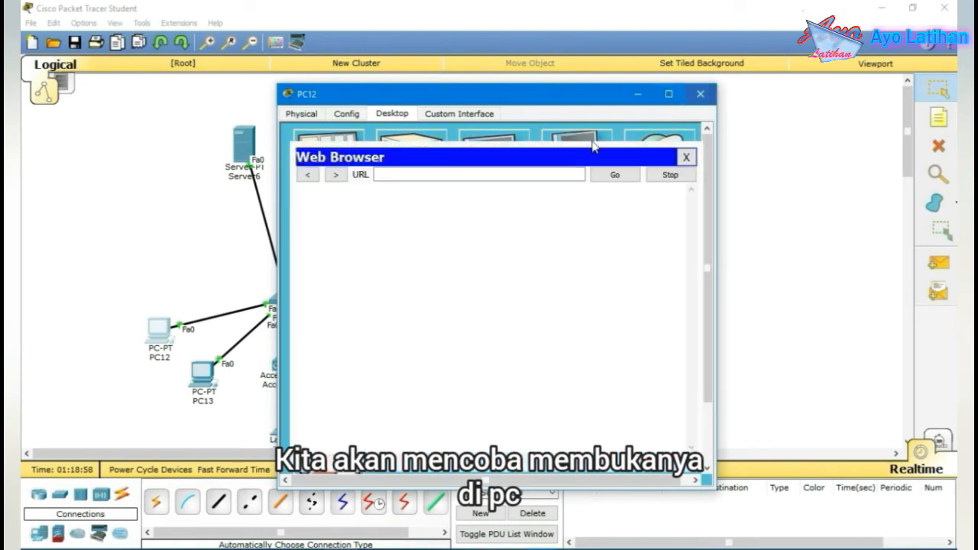
left_click(700, 94)
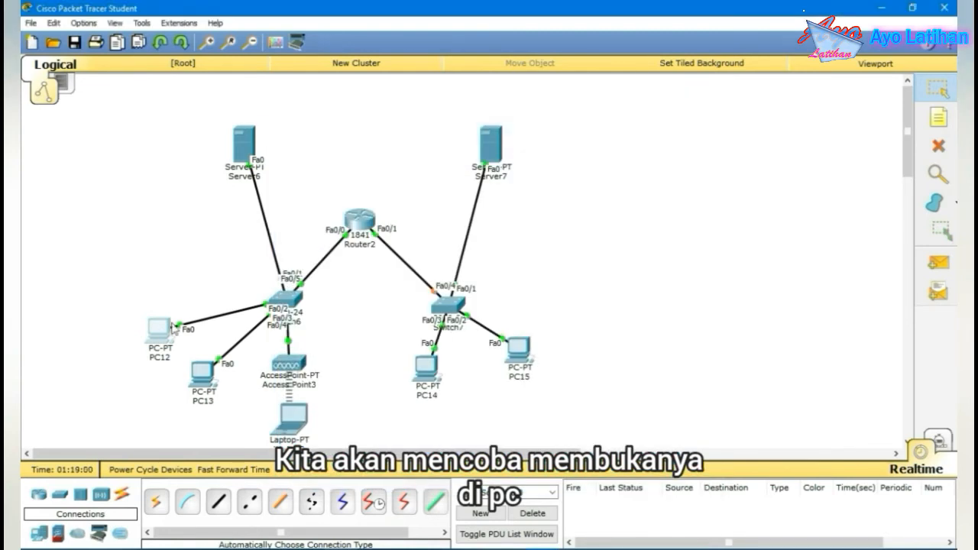
Test DNS from PC12 by loading google.com and gmail.com in its web browser.
left_click(160, 331)
left_click(626, 183)
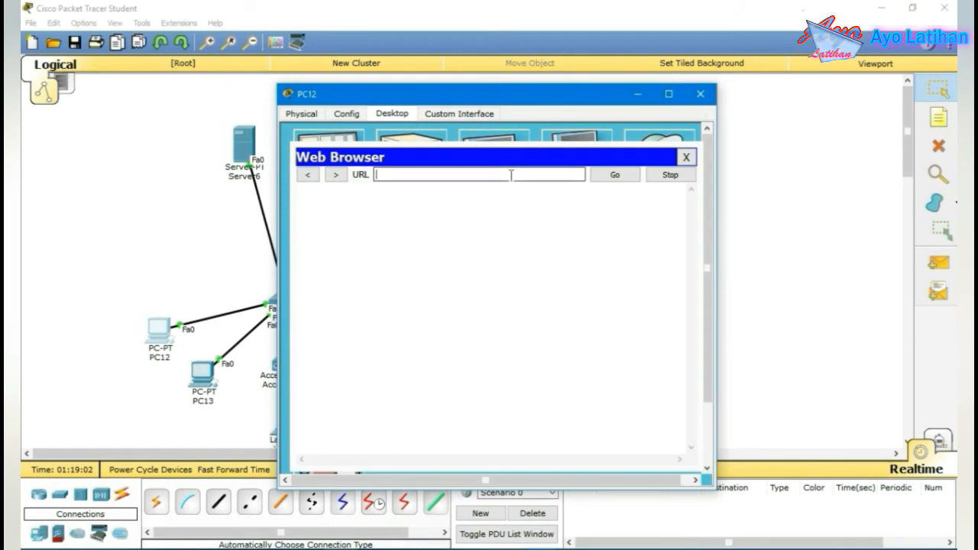
left_click(511, 175)
type("google.com")
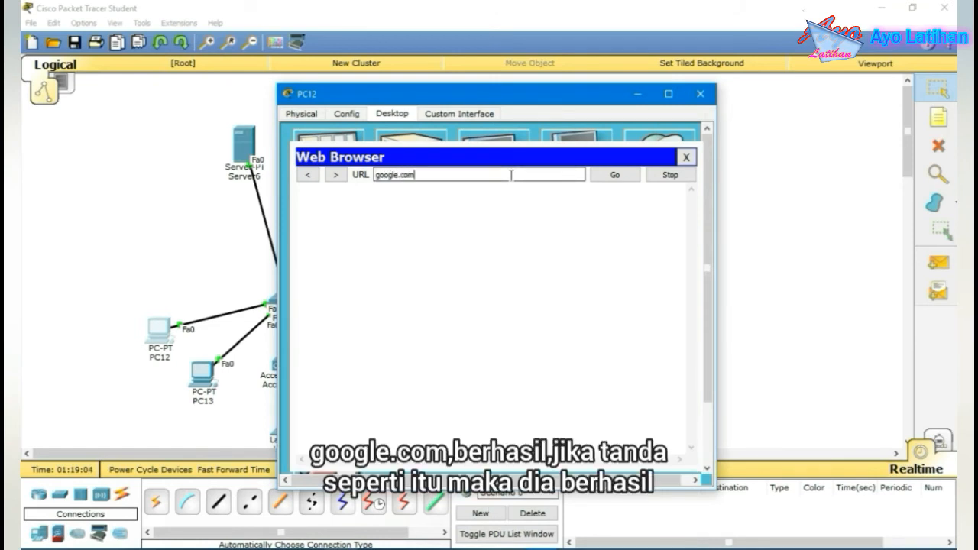
key("Return")
left_click_drag(512, 175, 283, 184)
type("gmail.")
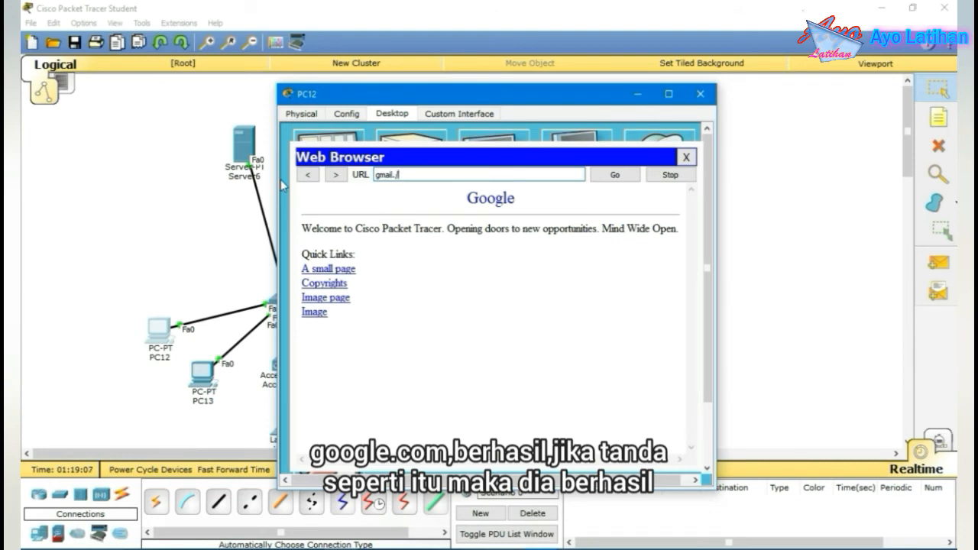
type("com")
key("Return")
left_click(616, 174)
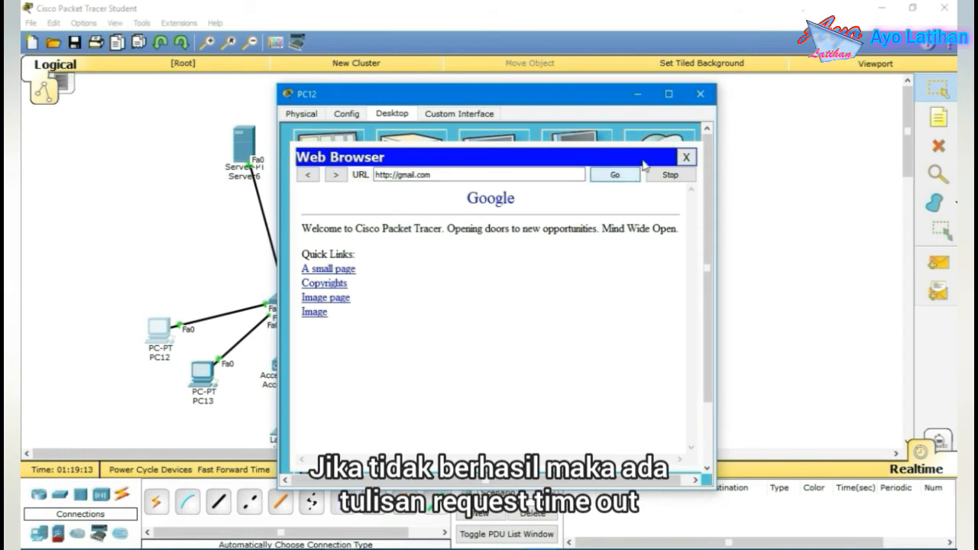
Load tkj.com and smk.com in PC12's web browser, and close the PC12 window.
left_click_drag(469, 174, 260, 210)
type("tk")
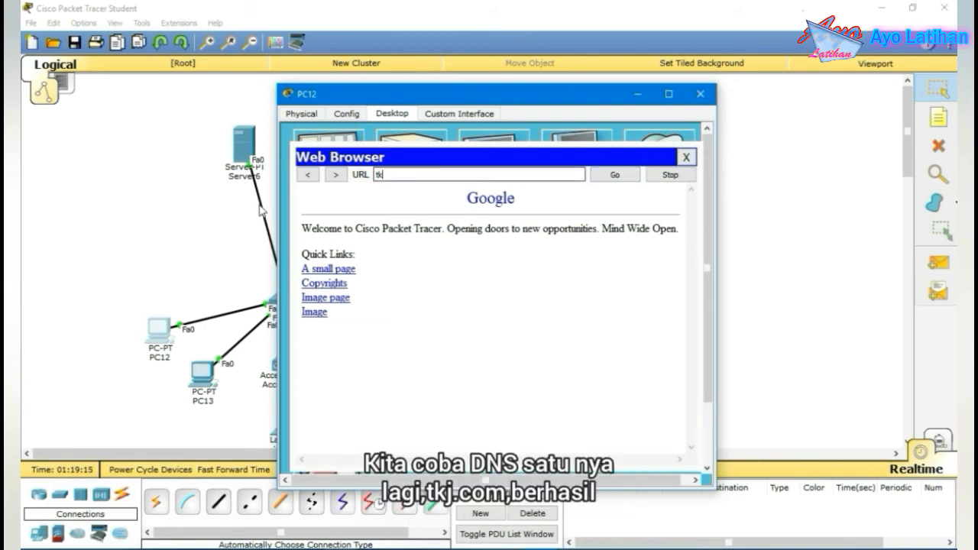
type("j.com")
key("Return")
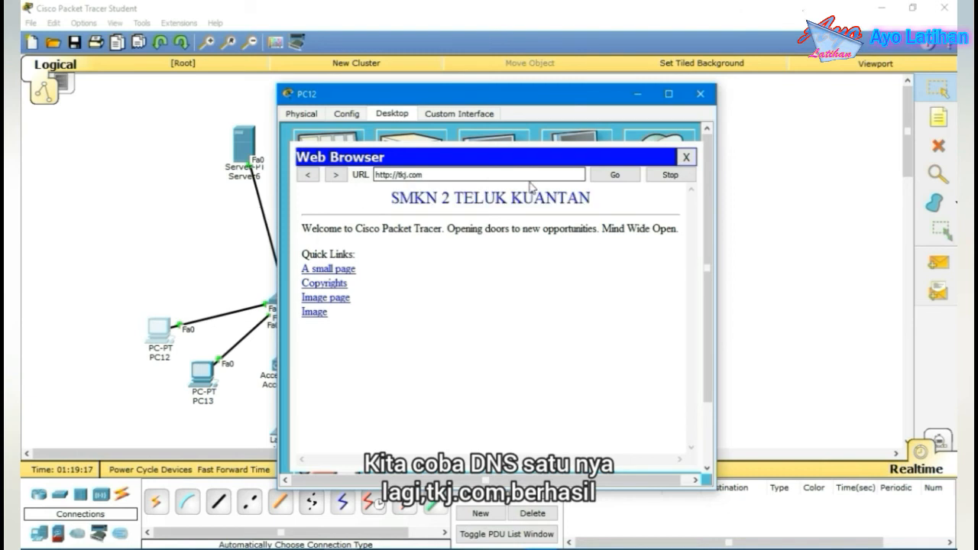
left_click_drag(376, 174, 452, 171)
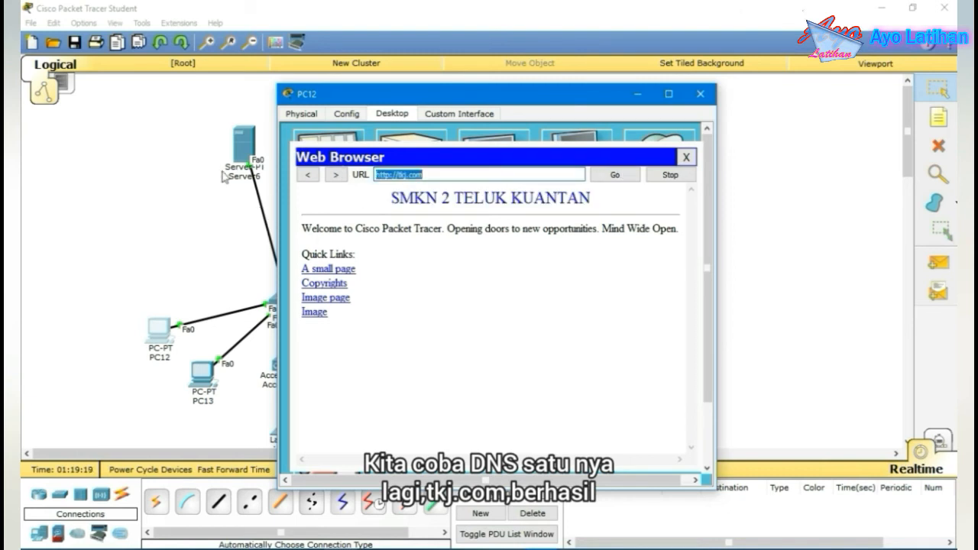
type("smk.com")
key("Return")
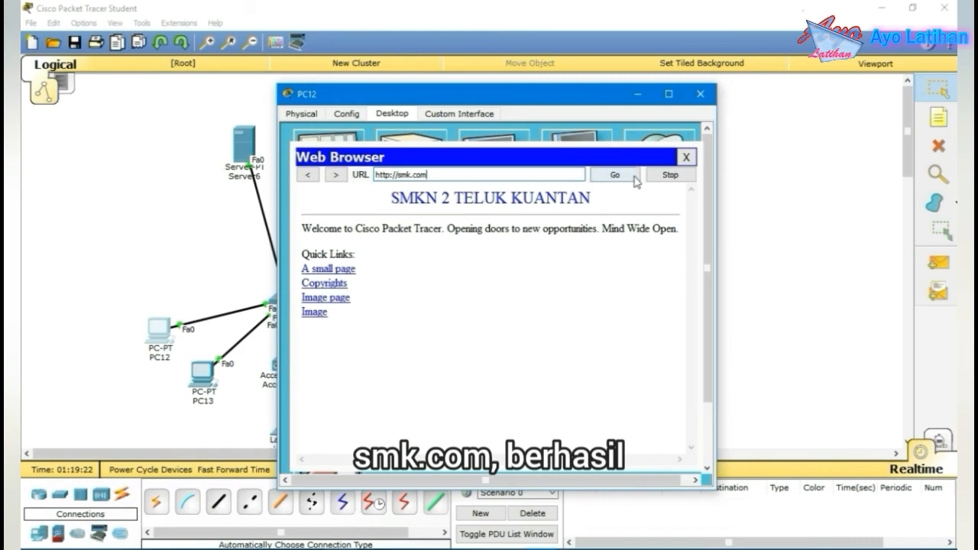
left_click(687, 158)
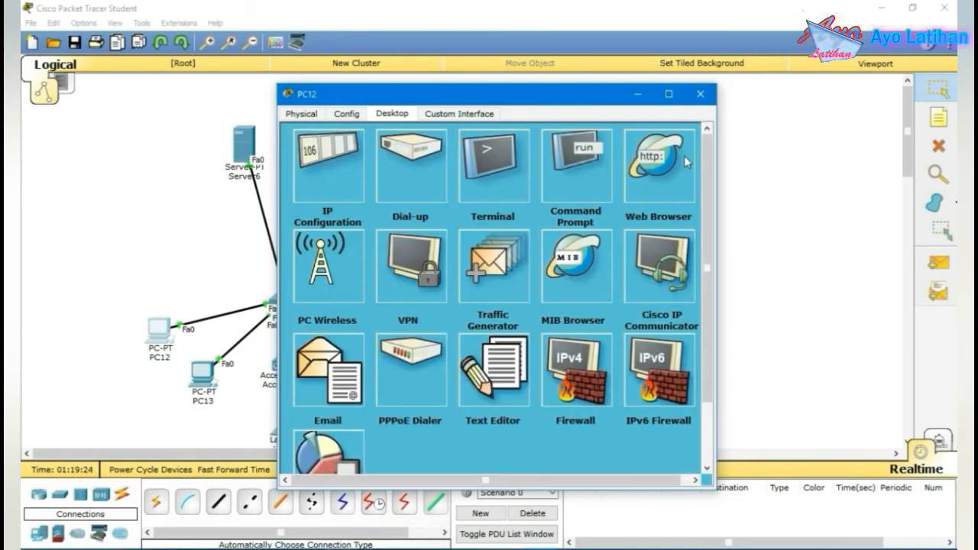
left_click(700, 94)
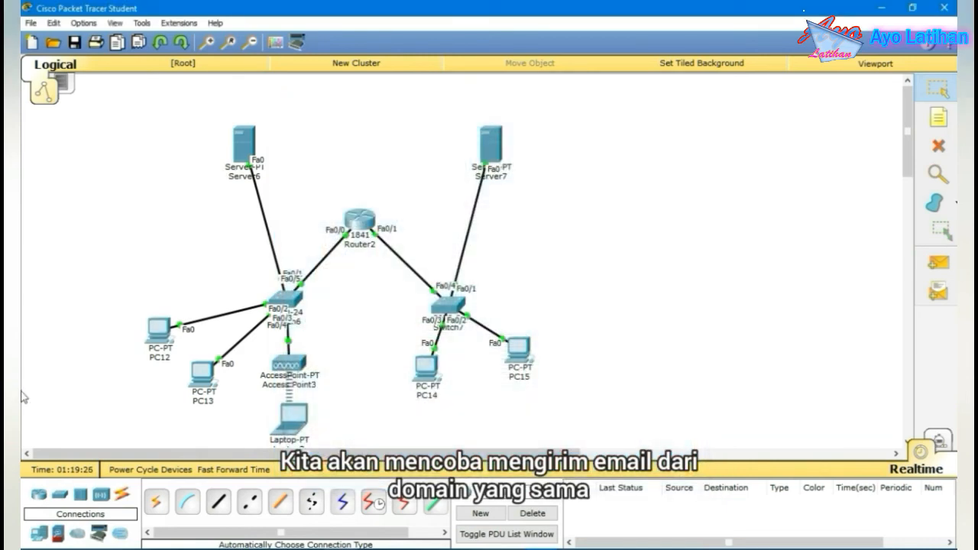
Send an email with the subject tes from PC12 to PC13's mail address, and close the PC12 window.
left_click(159, 330)
left_click(344, 385)
left_click(339, 196)
left_click(413, 179)
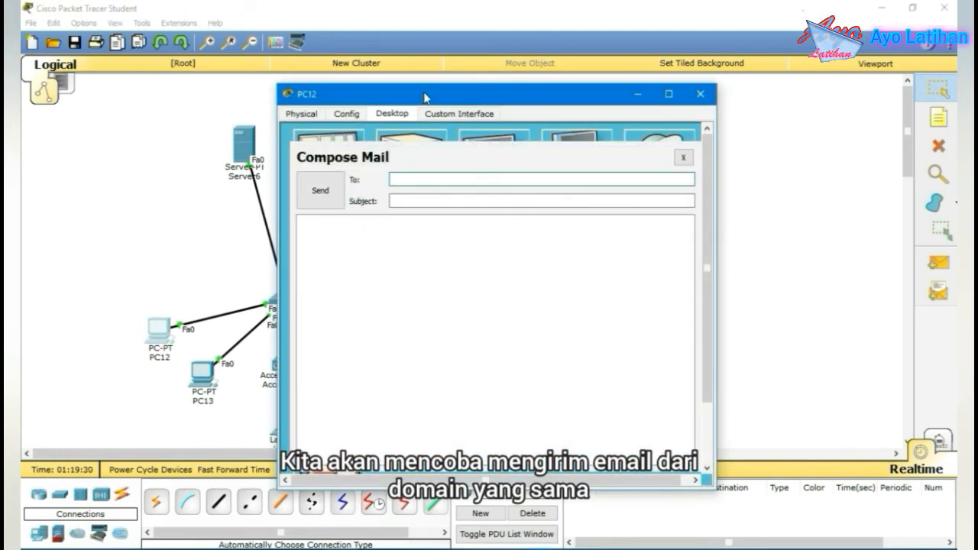
left_click_drag(428, 95, 537, 81)
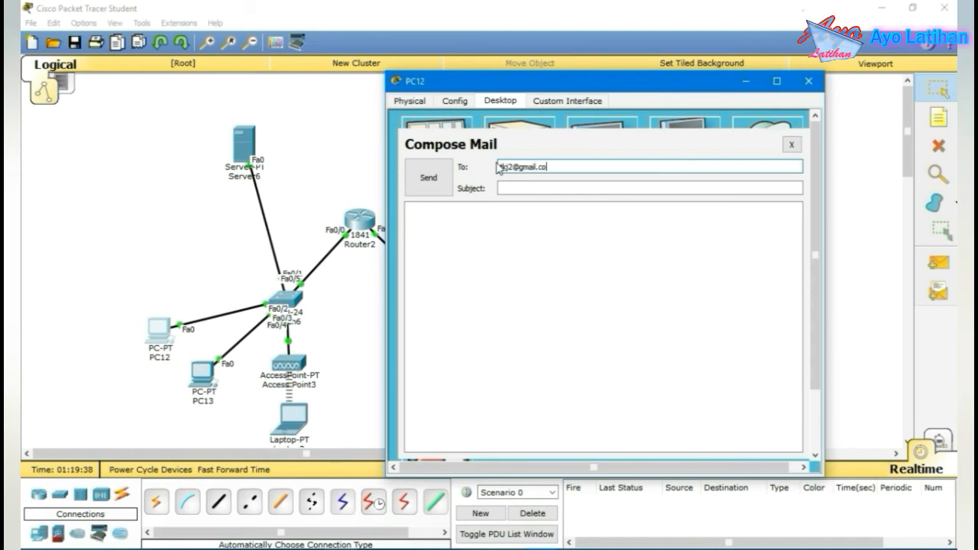
left_click(519, 185)
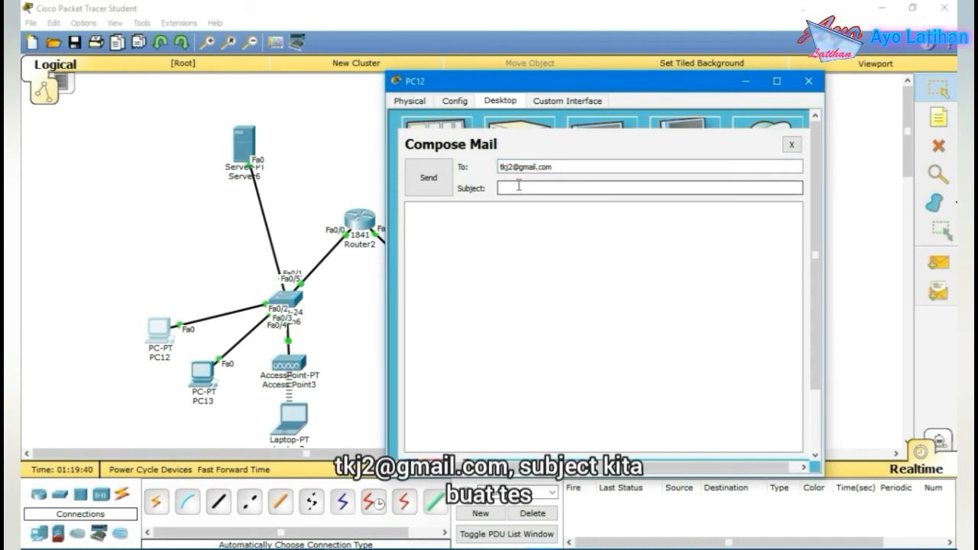
left_click(430, 178)
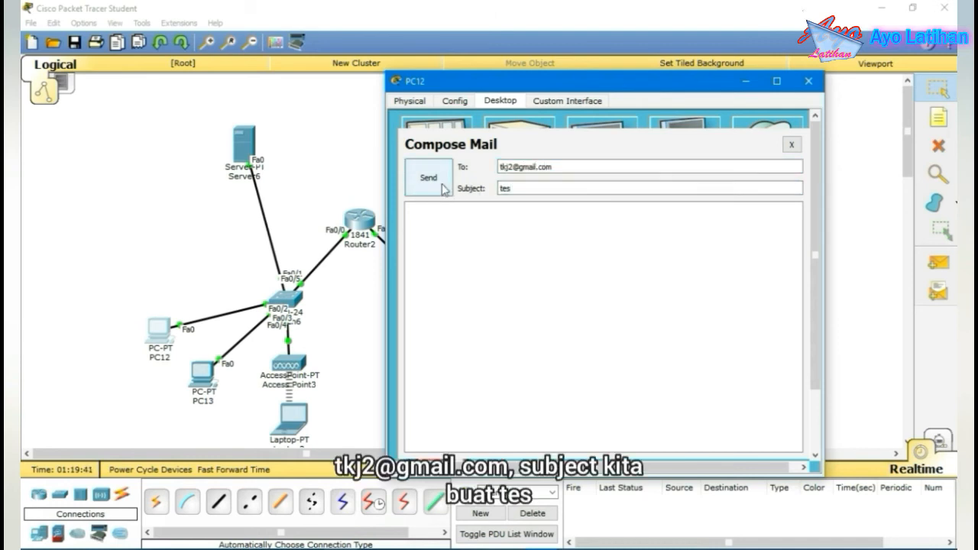
left_click(816, 81)
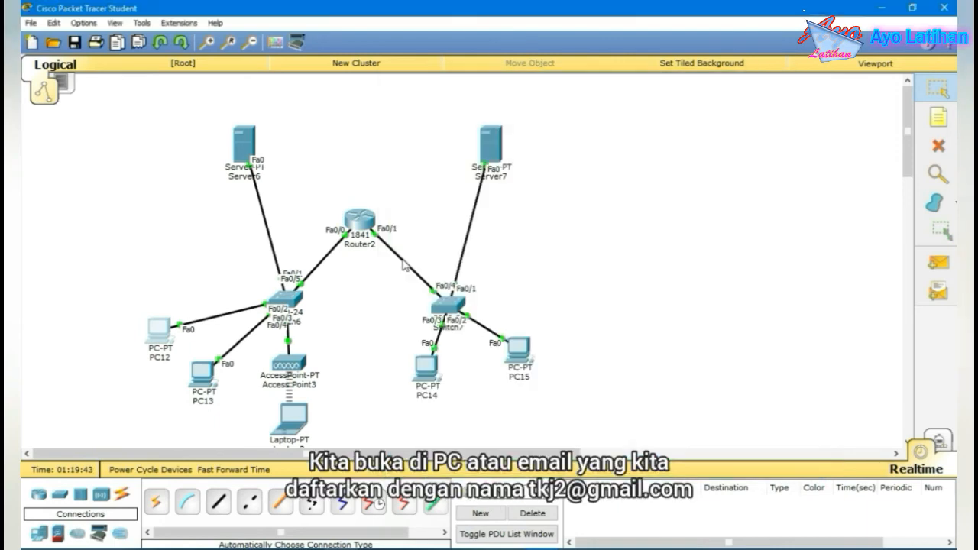
Test DNS from PC13 by loading tkj.com and google.com in its web browser, and close the window.
left_click(202, 373)
left_click(651, 163)
left_click(493, 169)
type("tkj.com")
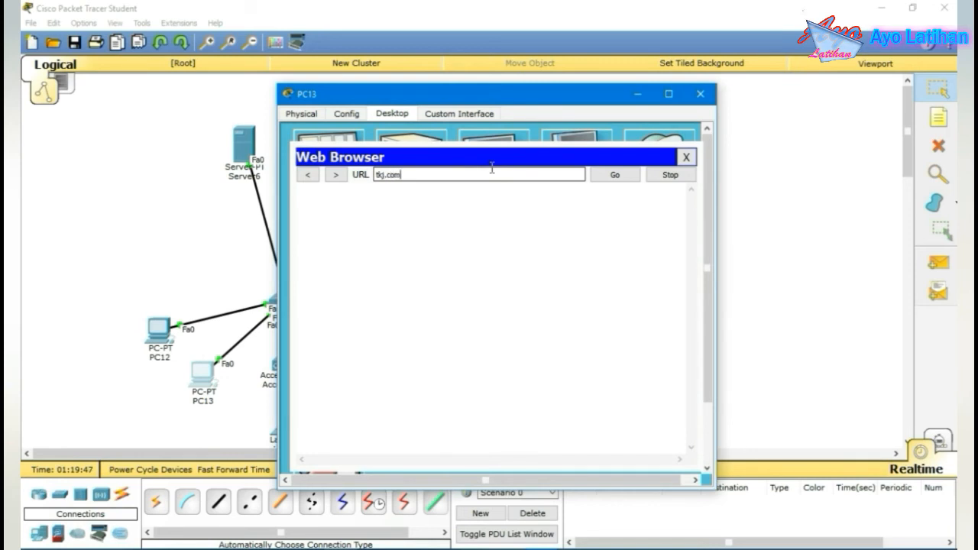
key("Return")
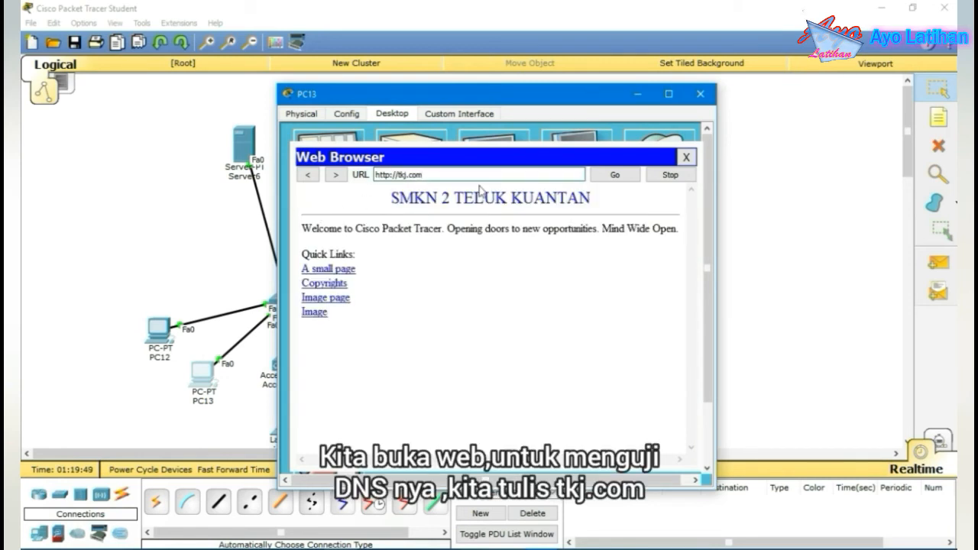
left_click_drag(463, 178, 107, 215)
type("google.com")
key("Return")
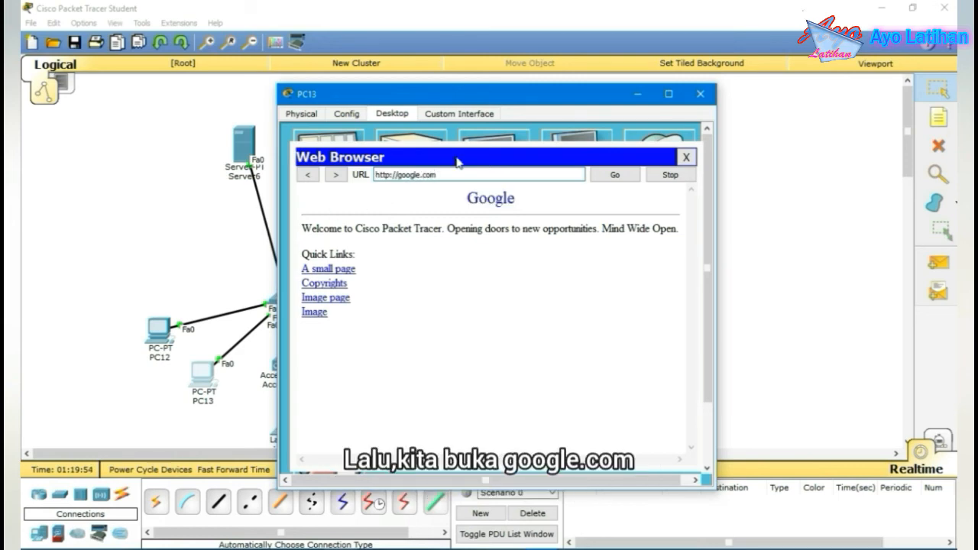
left_click(700, 93)
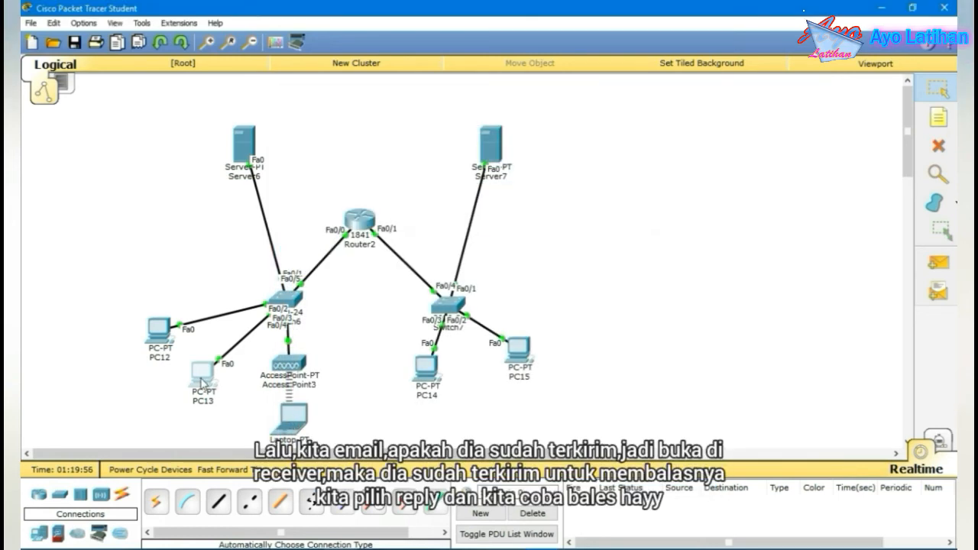
Receive the mail in PC13's email client and open the message with the subject tes.
left_click(201, 376)
left_click(344, 378)
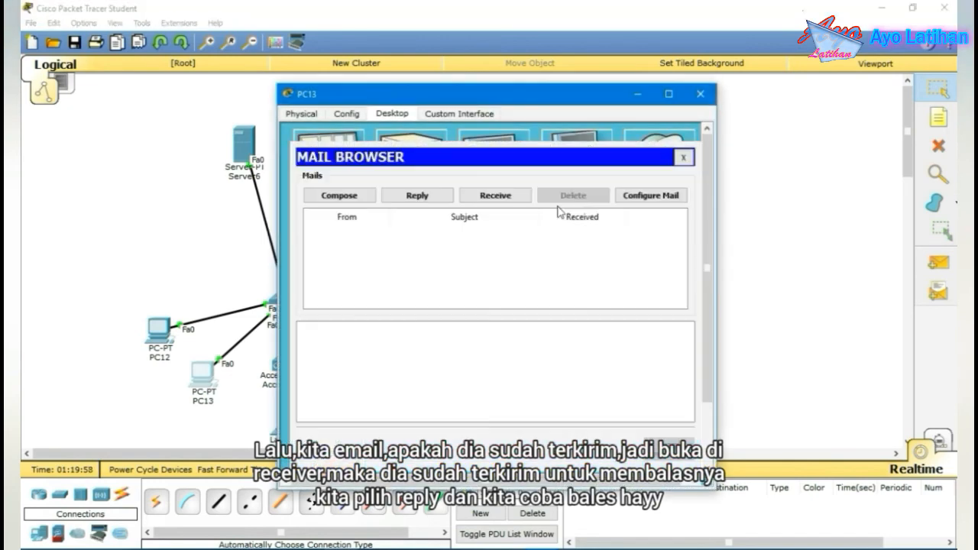
left_click(495, 196)
double_click(470, 238)
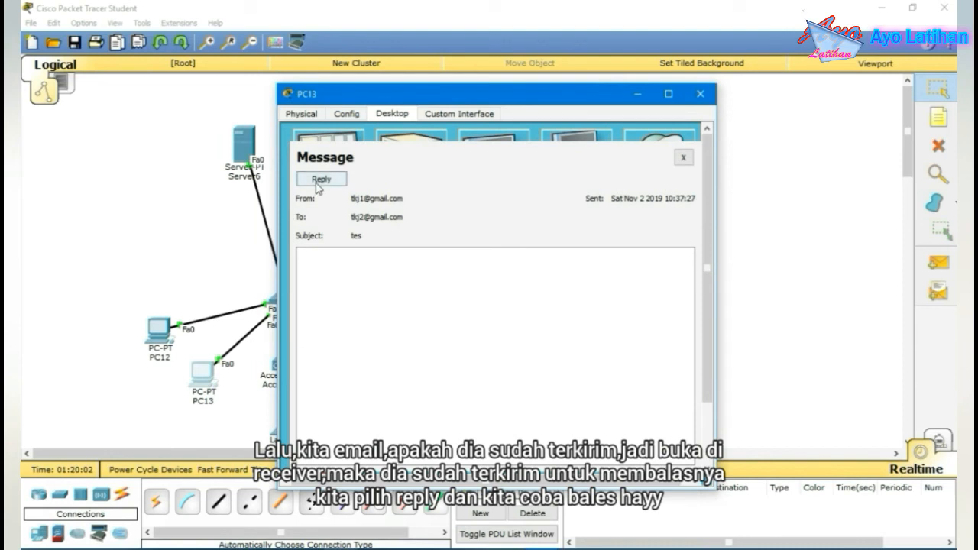
Reply to the opened message on PC13 with the text hay, send it, and close the PC13 window.
left_click(321, 182)
left_click(421, 230)
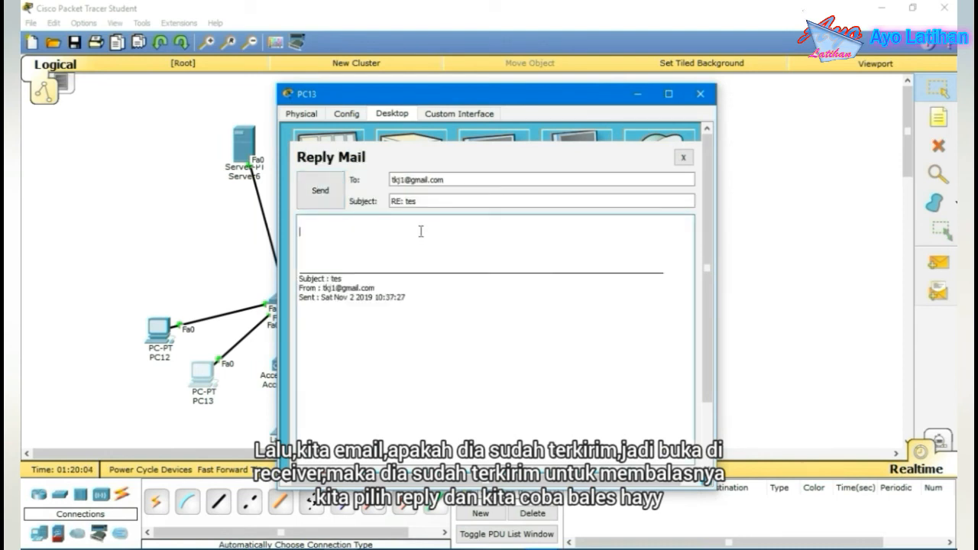
left_click(325, 191)
left_click(701, 96)
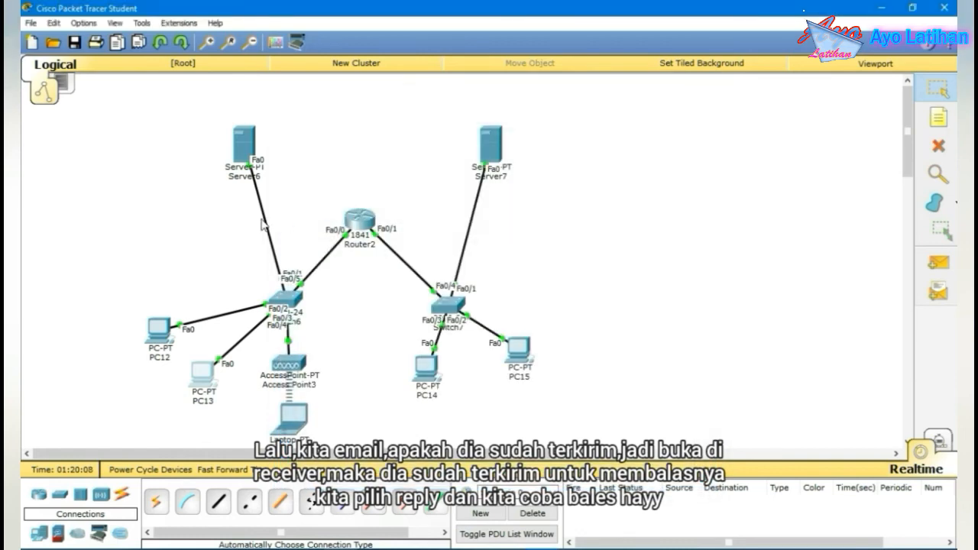
Receive the mail in PC12's email client, read the reply with the subject RE: tes, and close the PC12 window.
left_click(157, 335)
left_click(327, 369)
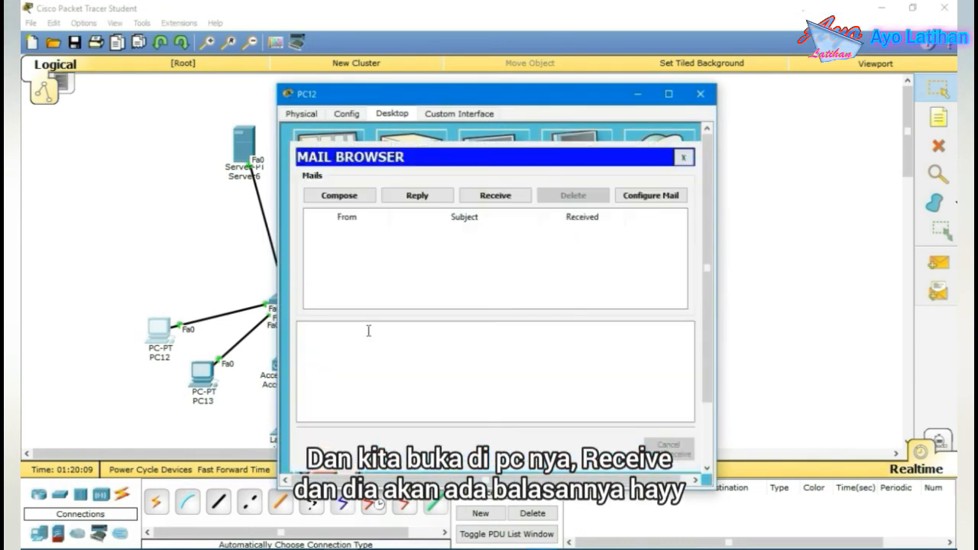
left_click(495, 196)
double_click(472, 237)
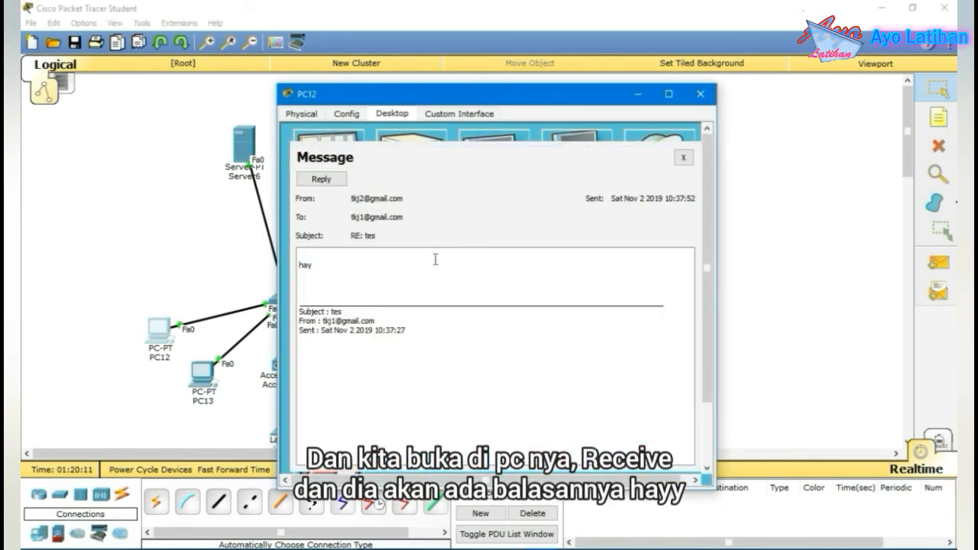
left_click_drag(329, 270, 260, 266)
left_click(683, 157)
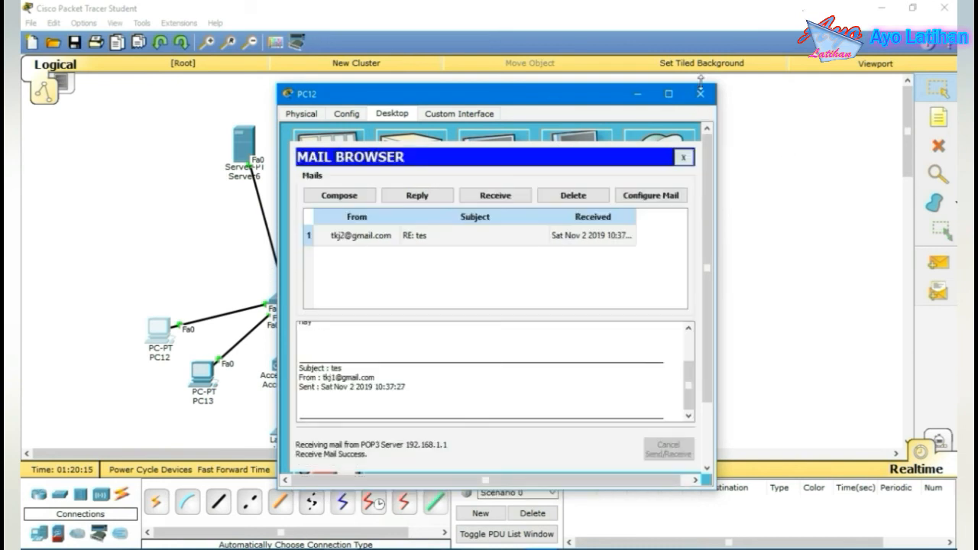
left_click(700, 93)
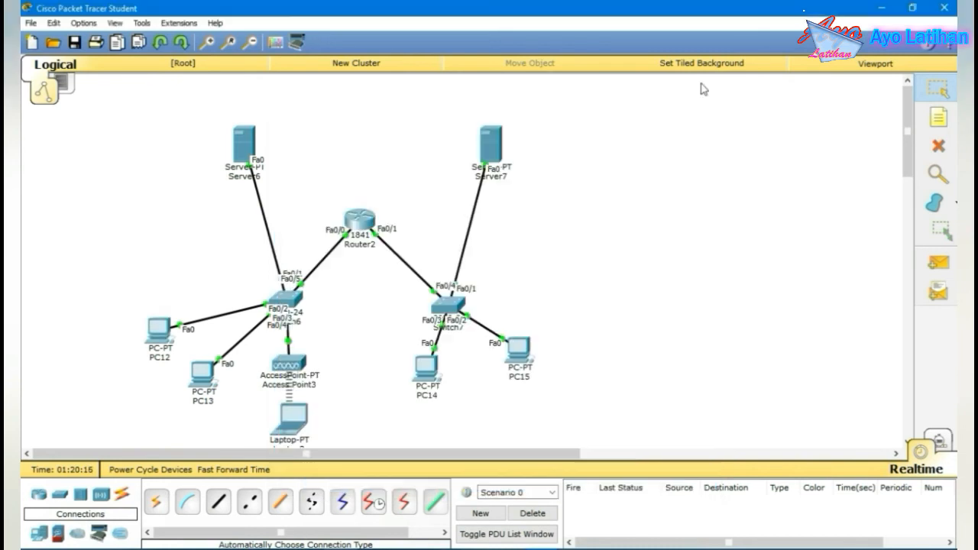
Compose a new email in PC14's email client and enter PC15's mail address as the recipient.
left_click(426, 369)
left_click(334, 376)
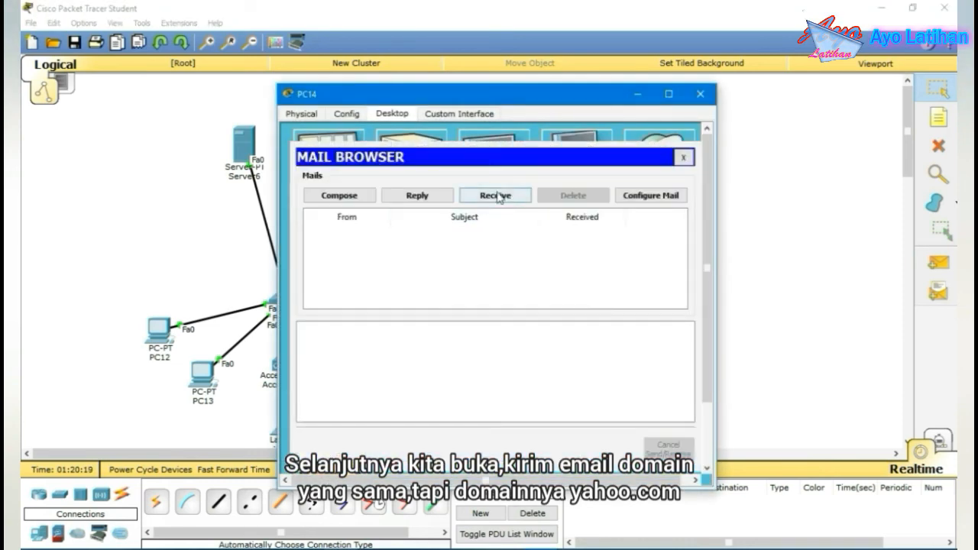
left_click_drag(495, 98, 239, 79)
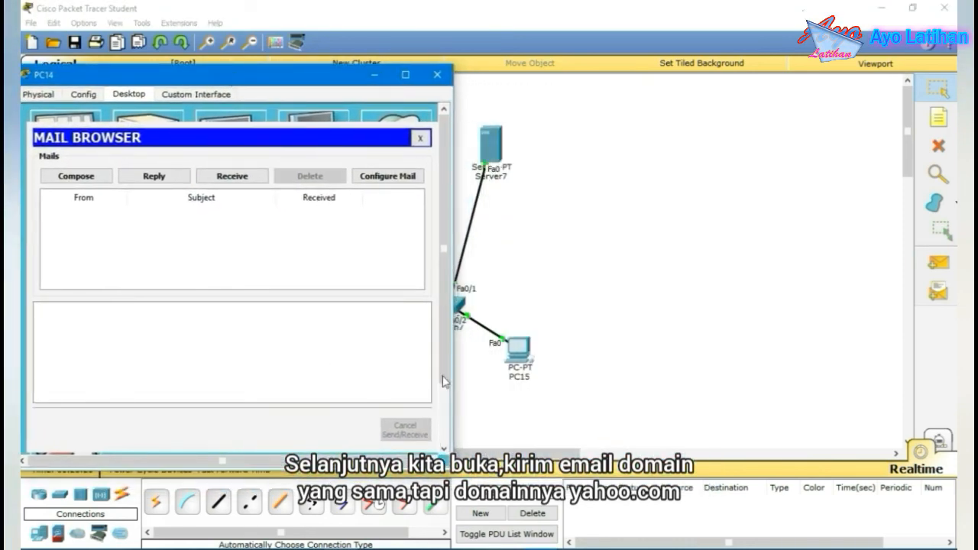
left_click(95, 176)
left_click(156, 161)
type("tkj4@yahoo.co")
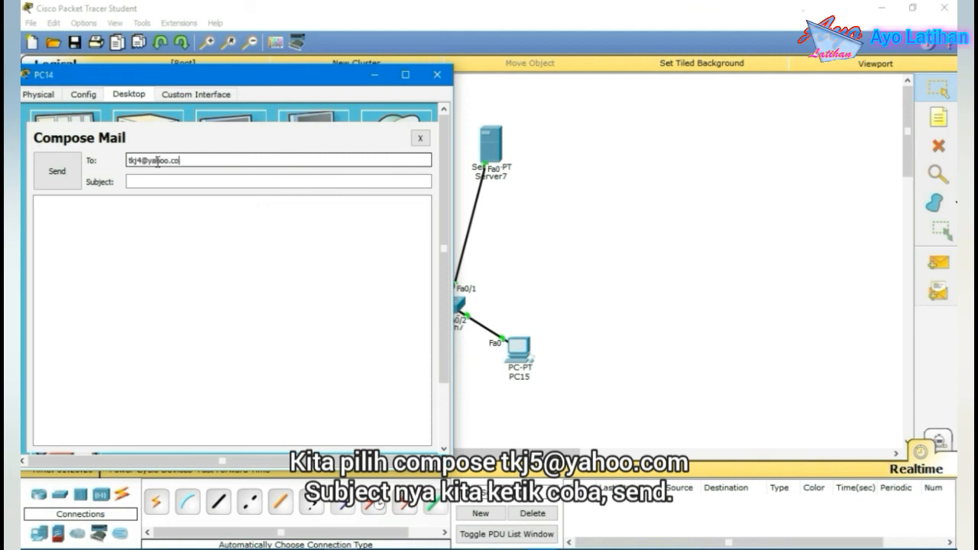
key("BackSpace")
key("BackSpace")
key("BackSpace")
key("BackSpace")
key("BackSpace")
key("BackSpace")
key("BackSpace")
type(".")
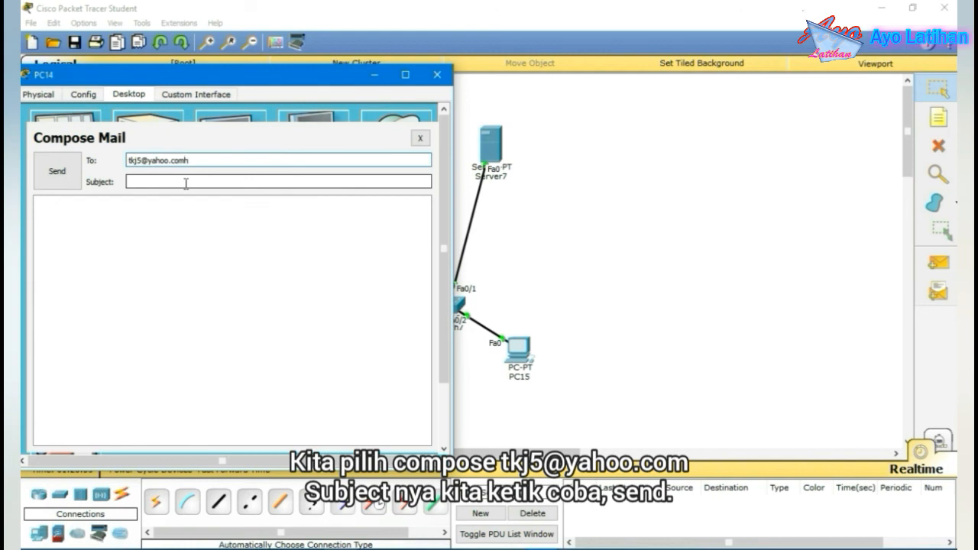
Set the email's subject to coba, send it, and close the PC14 window.
left_click(185, 184)
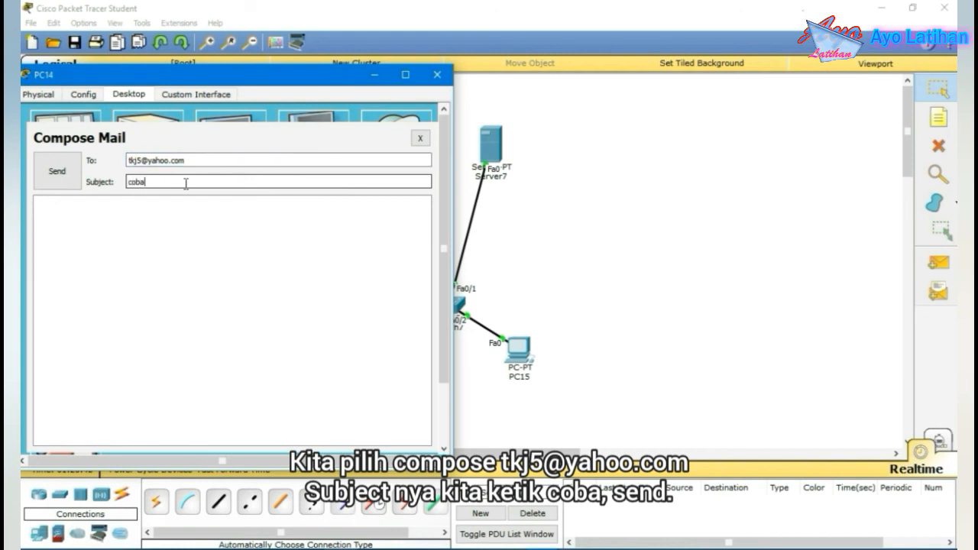
left_click(57, 171)
left_click(438, 75)
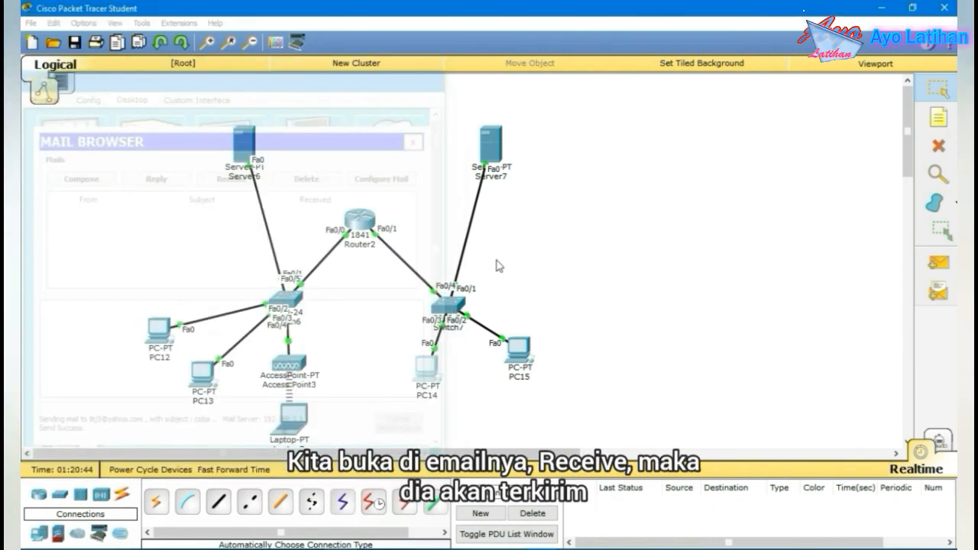
Receive the mail in PC15's email client, open the message with the subject coba, and close the PC15 window.
left_click(520, 350)
left_click(327, 373)
left_click(512, 200)
double_click(485, 231)
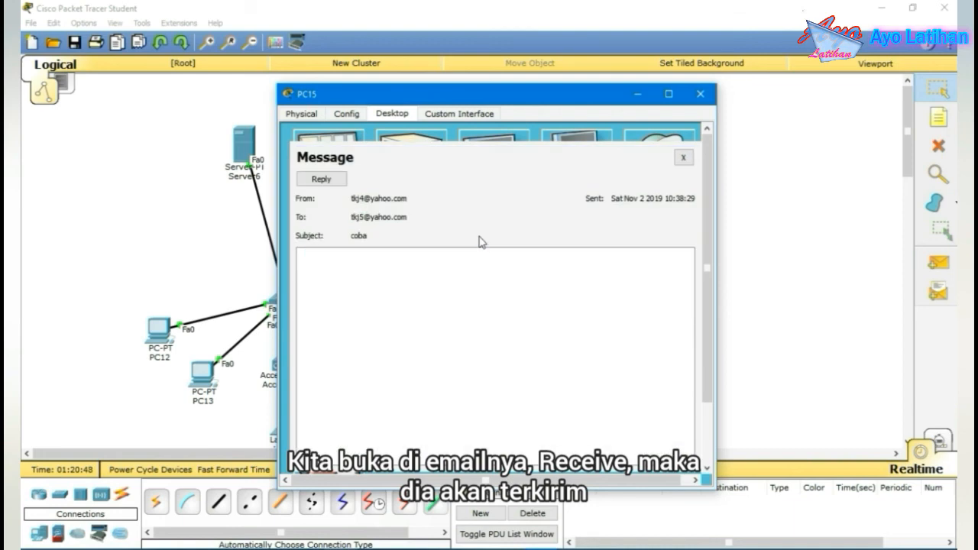
left_click(683, 157)
left_click(700, 95)
Send an email with the subject coba from PC14 to PC12's mail address, and close the PC14 window.
left_click(427, 366)
left_click(327, 374)
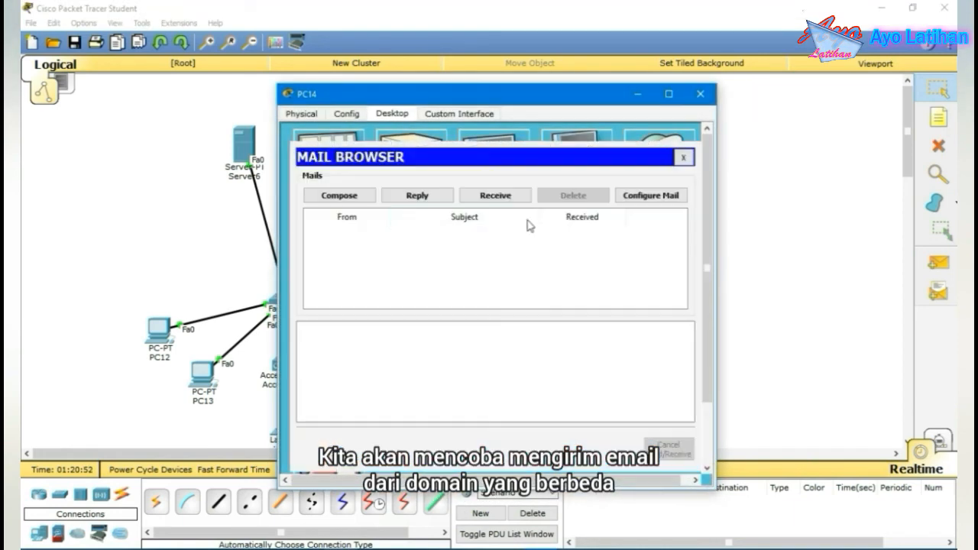
left_click(353, 200)
left_click(415, 178)
type("tkj1@gmail.com")
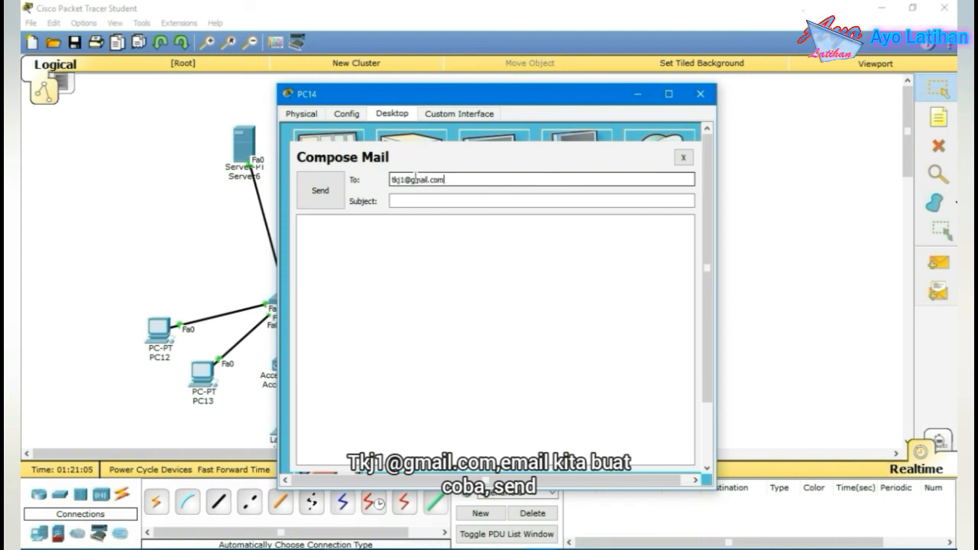
left_click(415, 200)
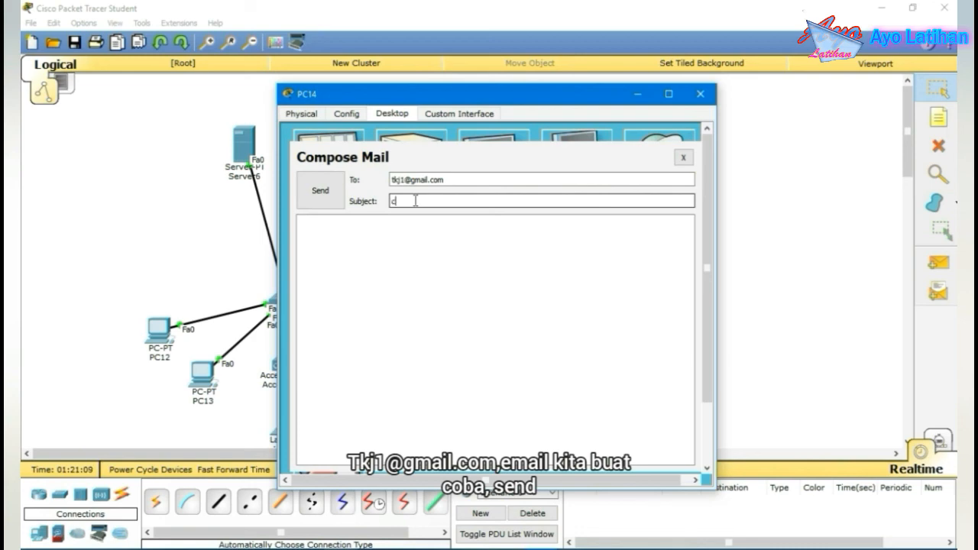
left_click(322, 191)
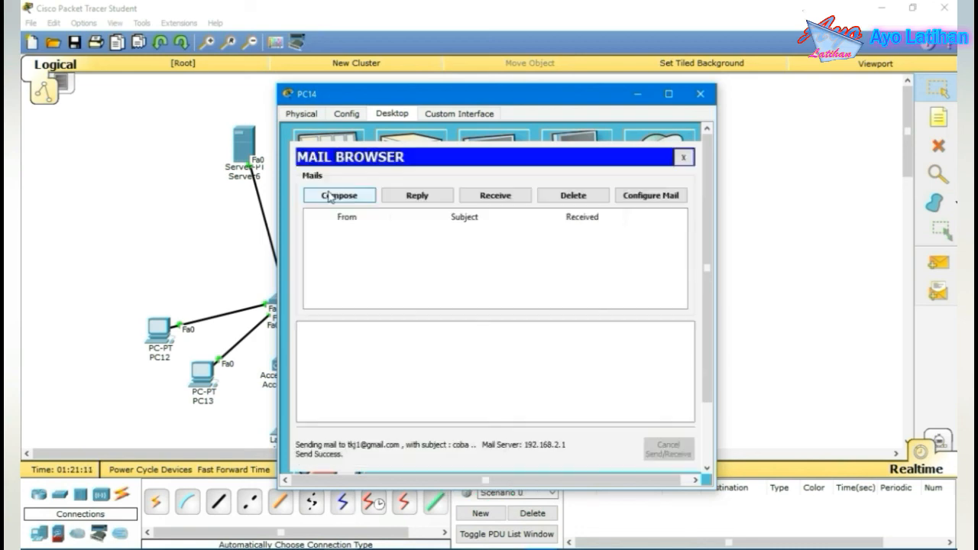
left_click(698, 94)
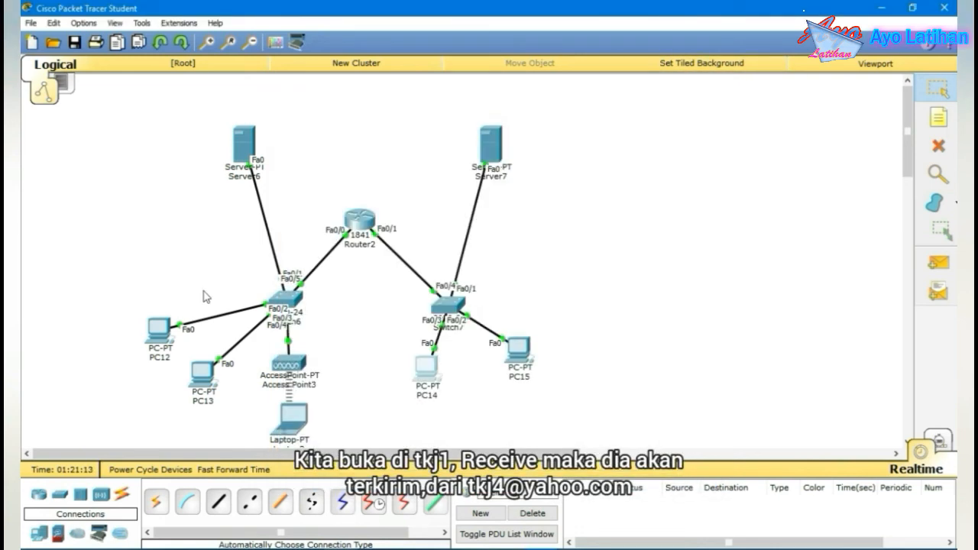
Receive the mail in PC12's email client, open the message with the subject coba, and close the PC12 window.
left_click(159, 329)
left_click(495, 197)
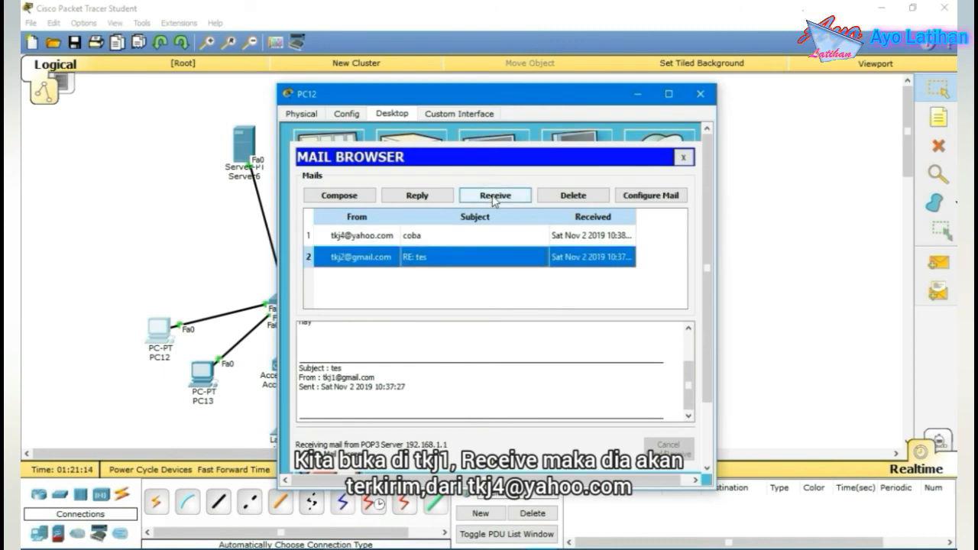
double_click(474, 236)
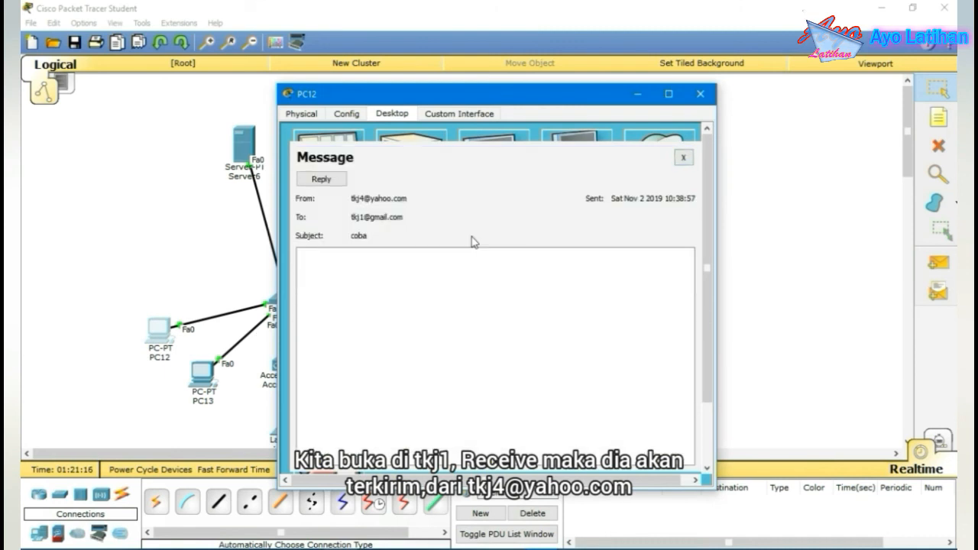
left_click(700, 94)
Load smk.com and google.com in PC15's web browser, and close the PC15 window.
left_click(519, 349)
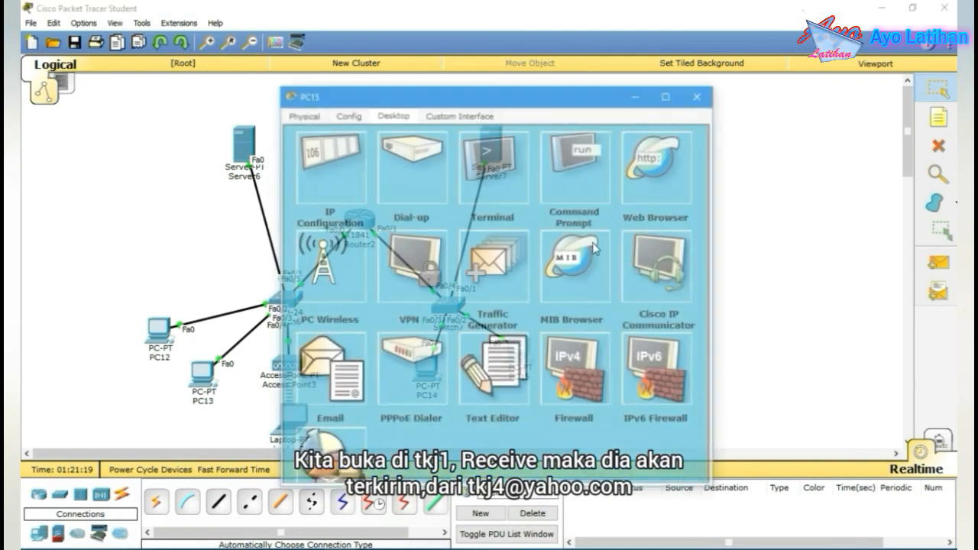
left_click(635, 193)
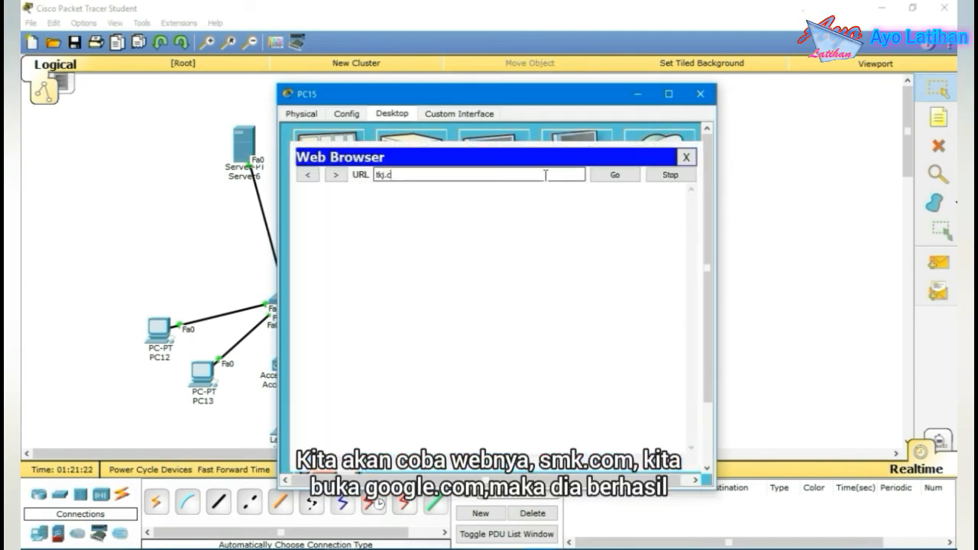
type("smk.com")
key("Return")
left_click_drag(492, 177, 374, 176)
type("goog")
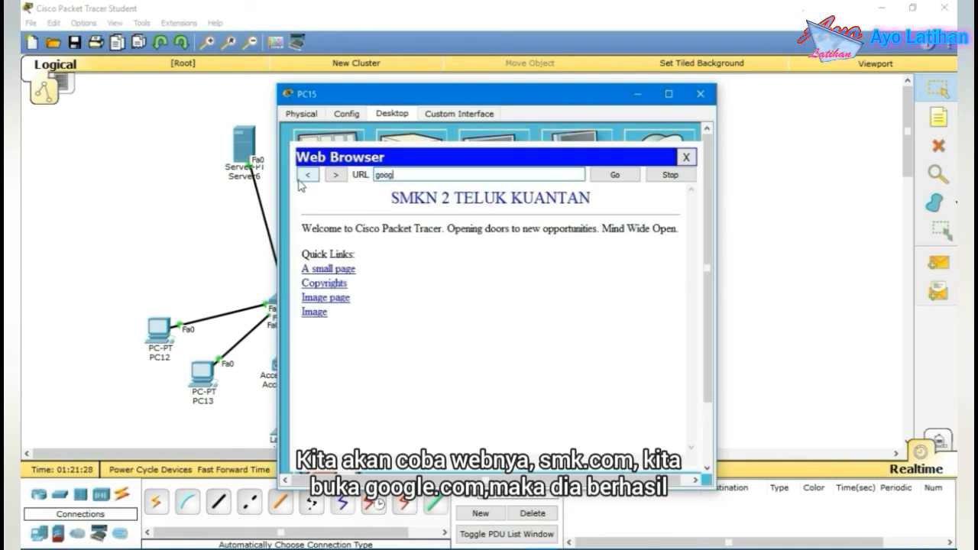
type("le.com")
key("Return")
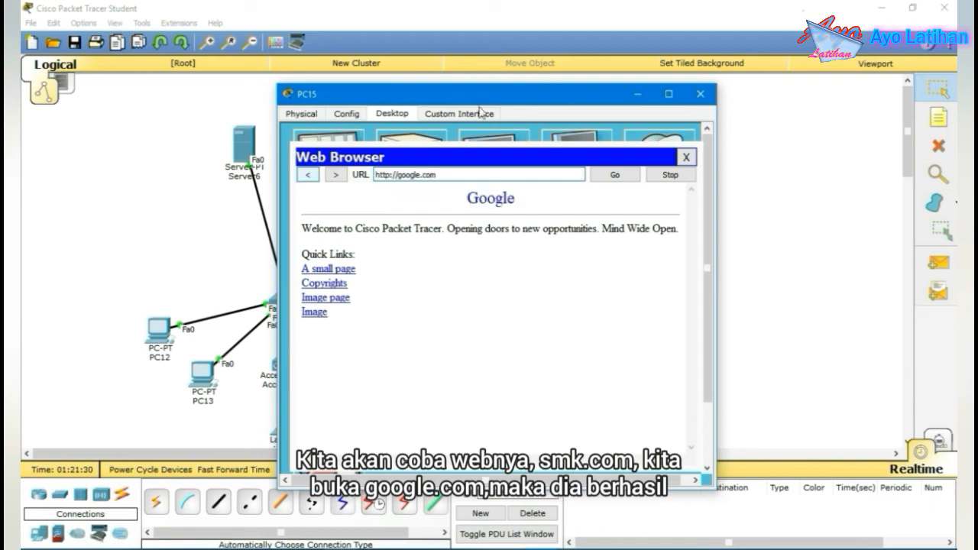
left_click(702, 100)
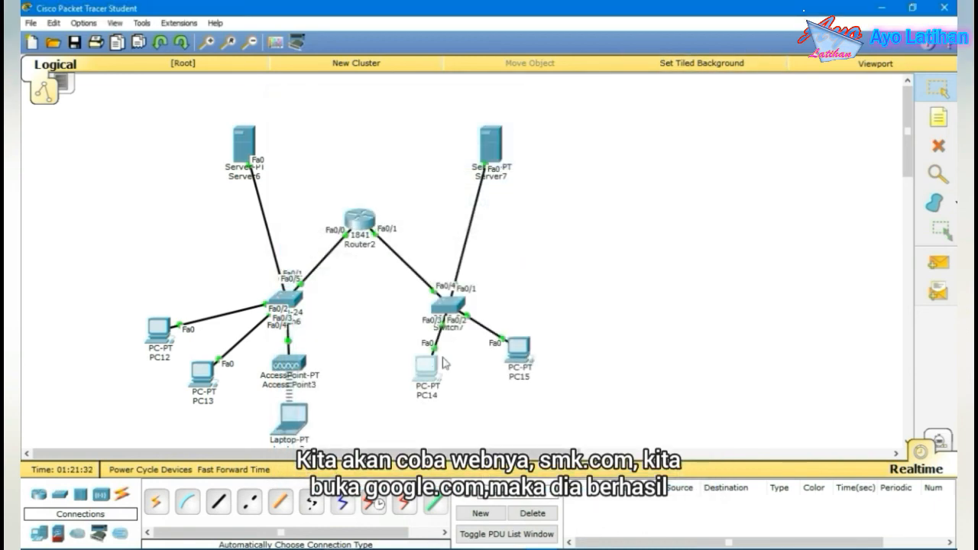
Load google.com and smk.com in PC14's web browser, and close the PC14 window.
left_click(429, 359)
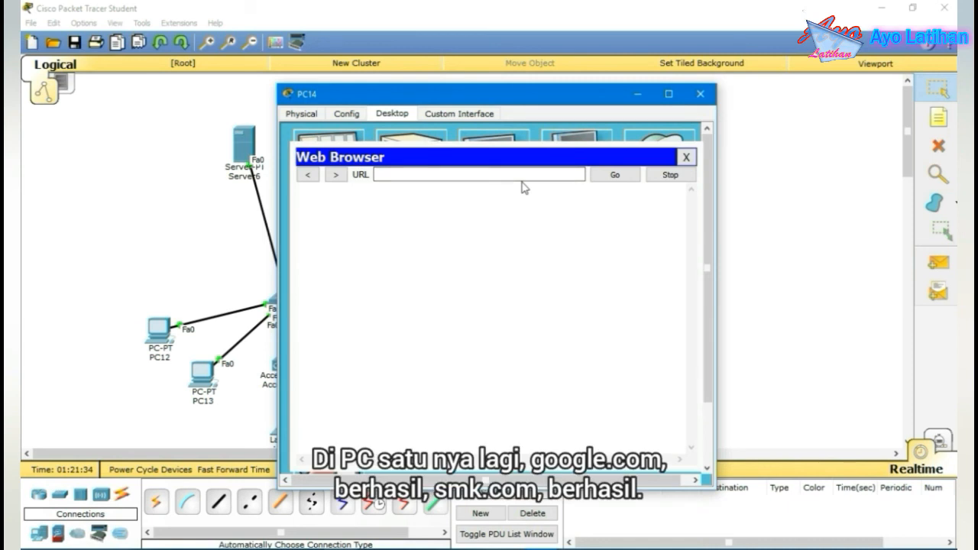
left_click(519, 174)
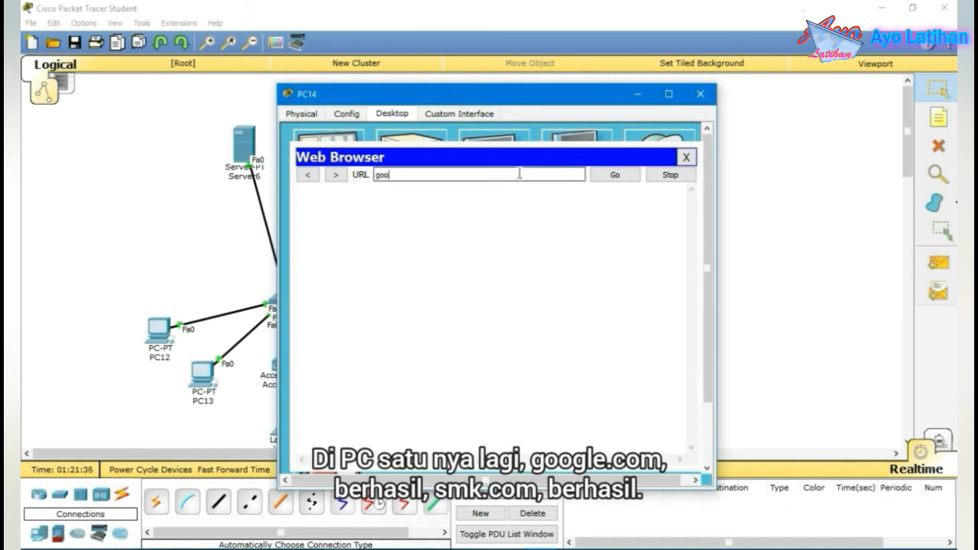
key("Return")
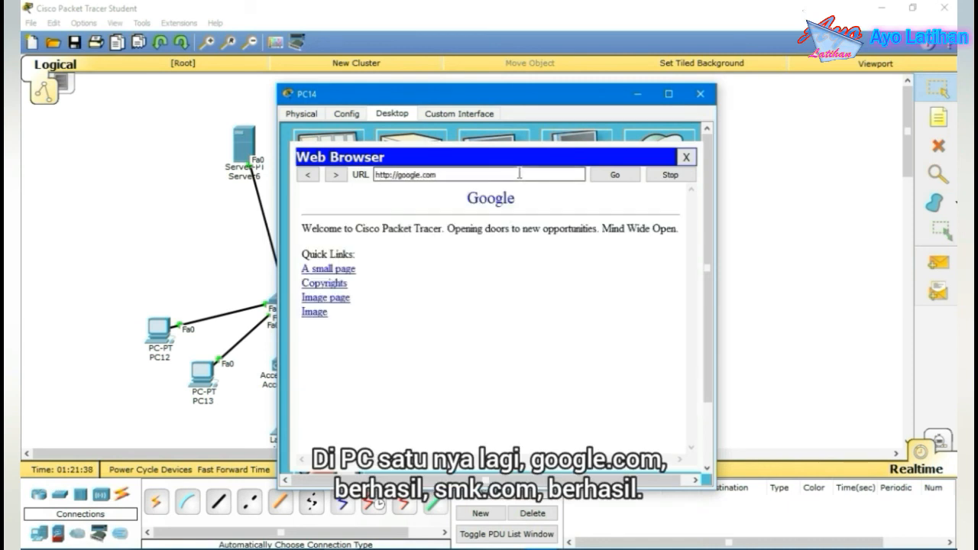
type("smk.co")
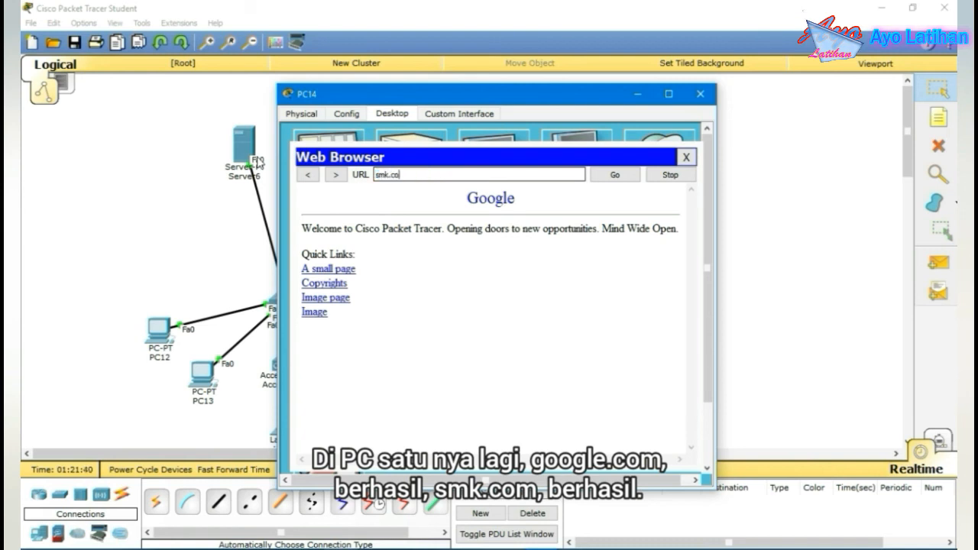
type("m")
key("Return")
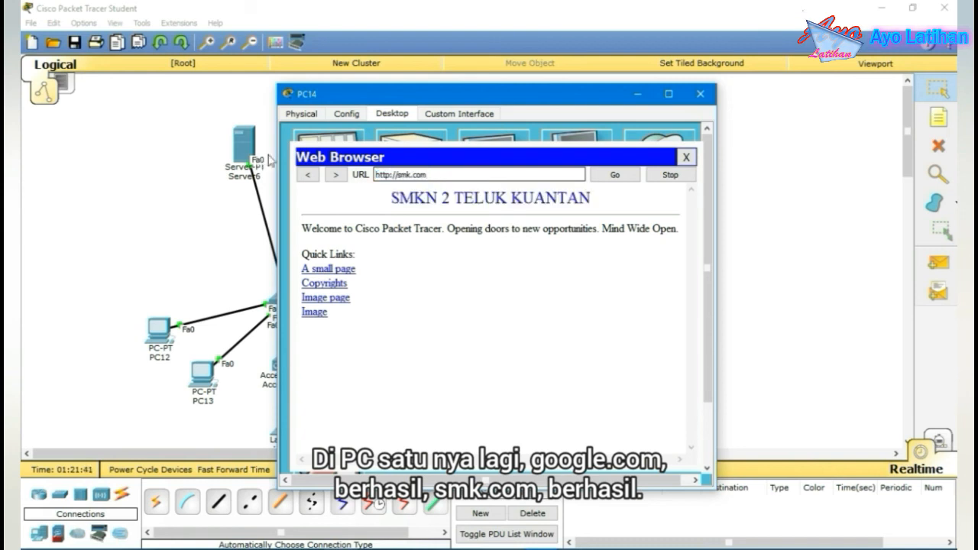
left_click(700, 93)
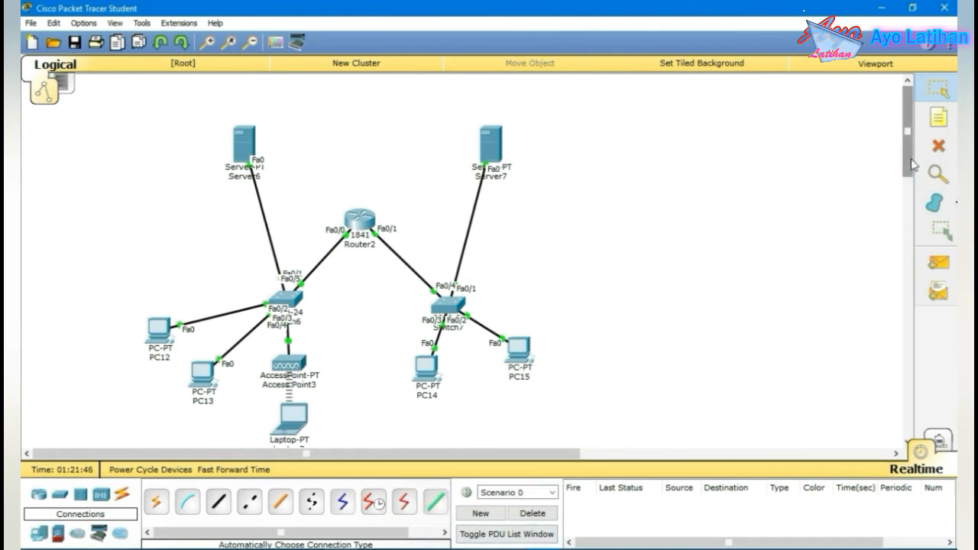
scroll(911, 165, "down", 1)
scroll(911, 164, "up", 1)
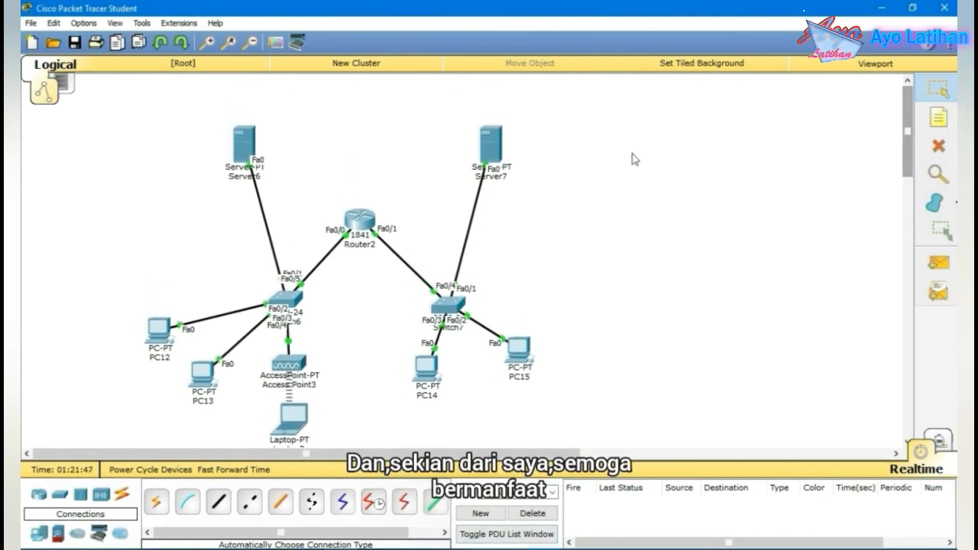